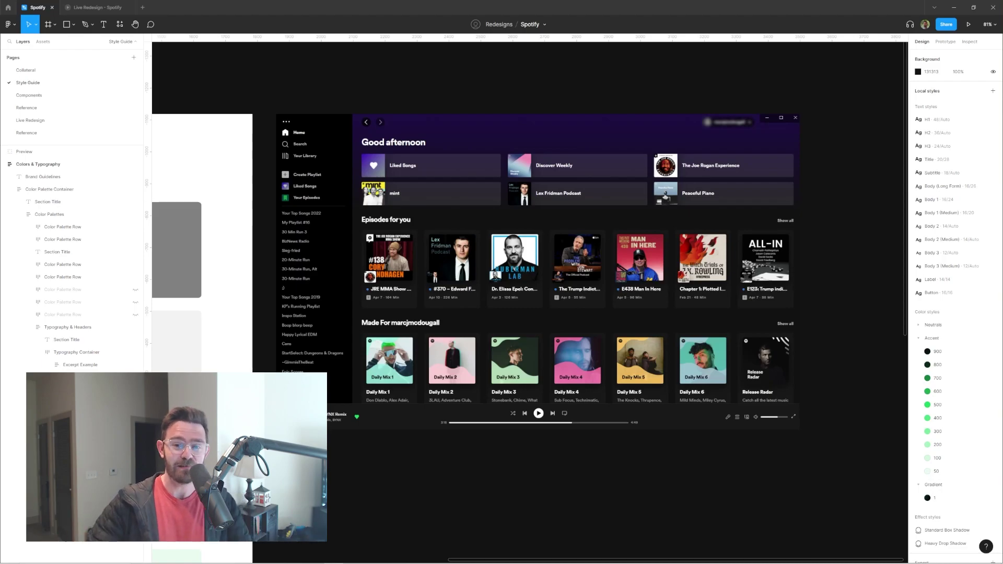
Step: Select the Preview frame and zoom to fit it
left_click(554, 236)
key("shift+2")
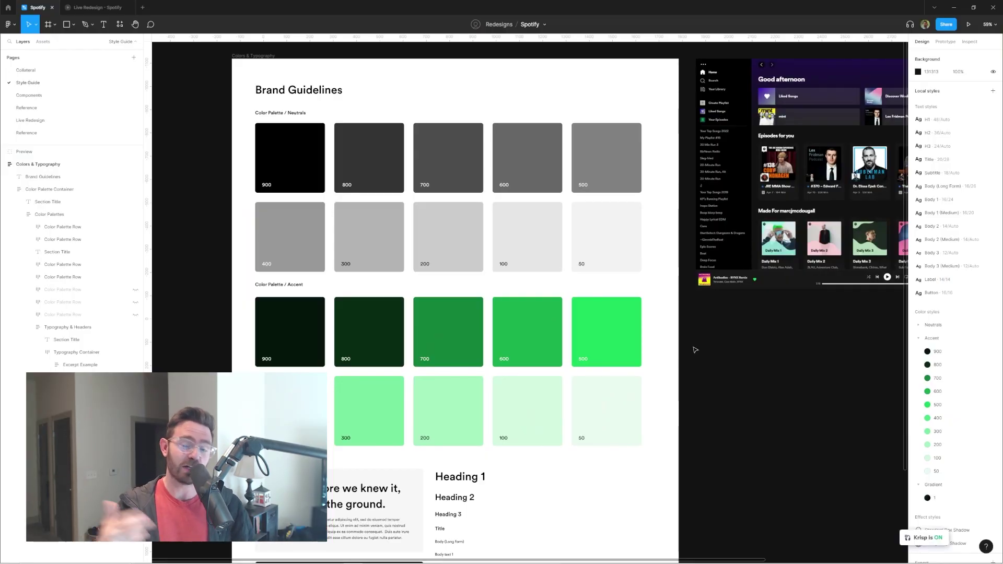
Step: Select the colour palette container and scroll through the style guide palettes
left_click(494, 220)
scroll(497, 221, "down", 3)
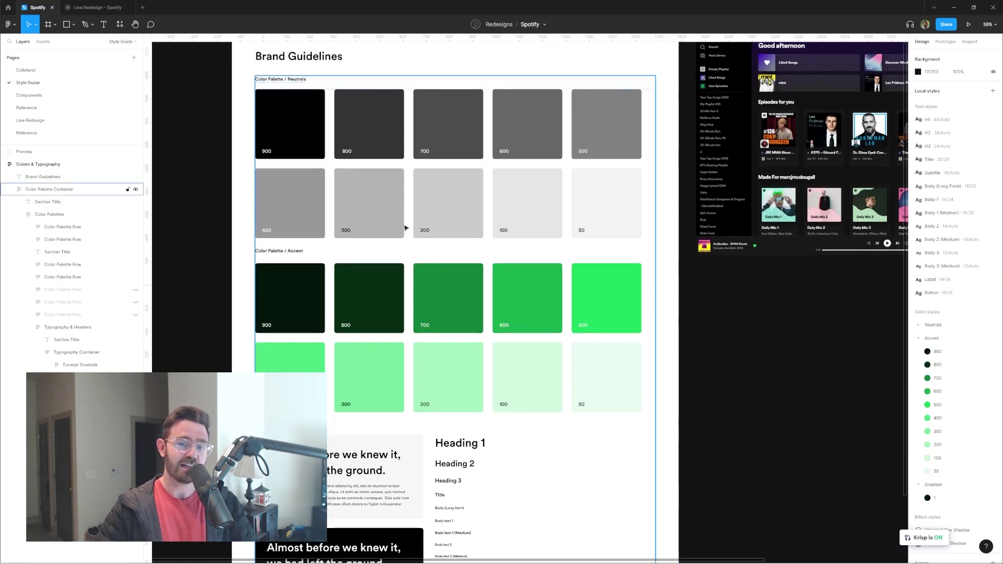
scroll(581, 322, "down", 5)
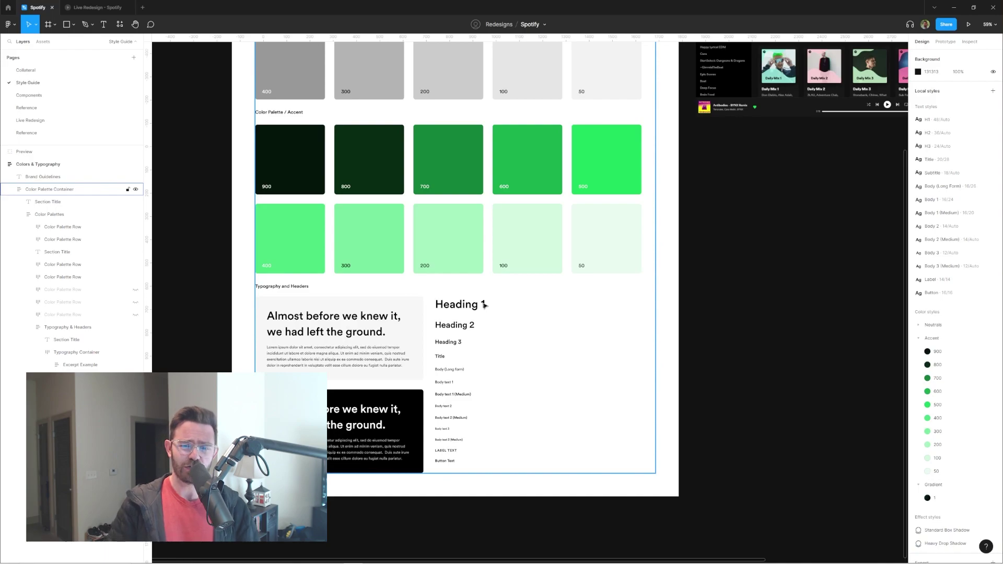
scroll(484, 305, "up", 5)
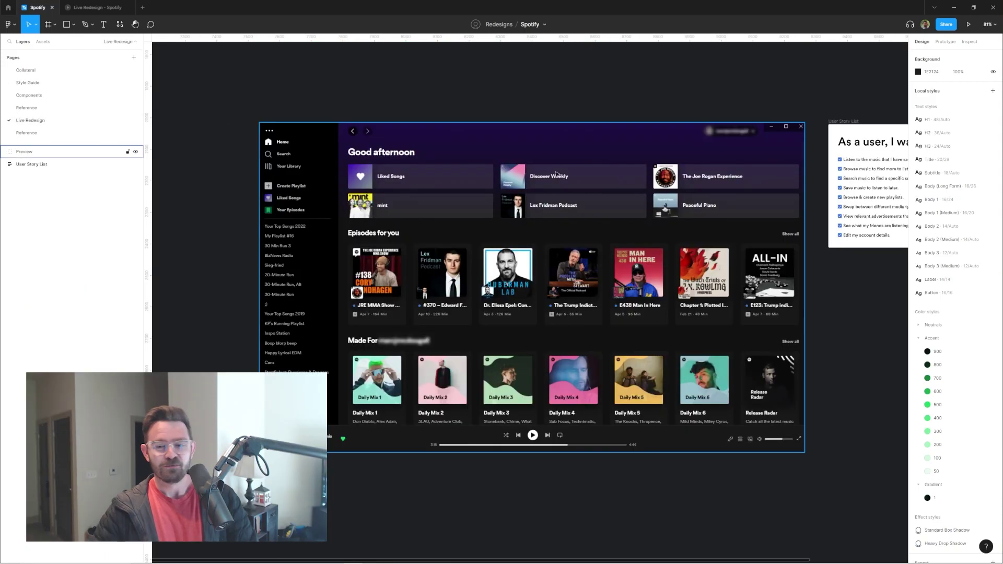
scroll(470, 240, "up", 8)
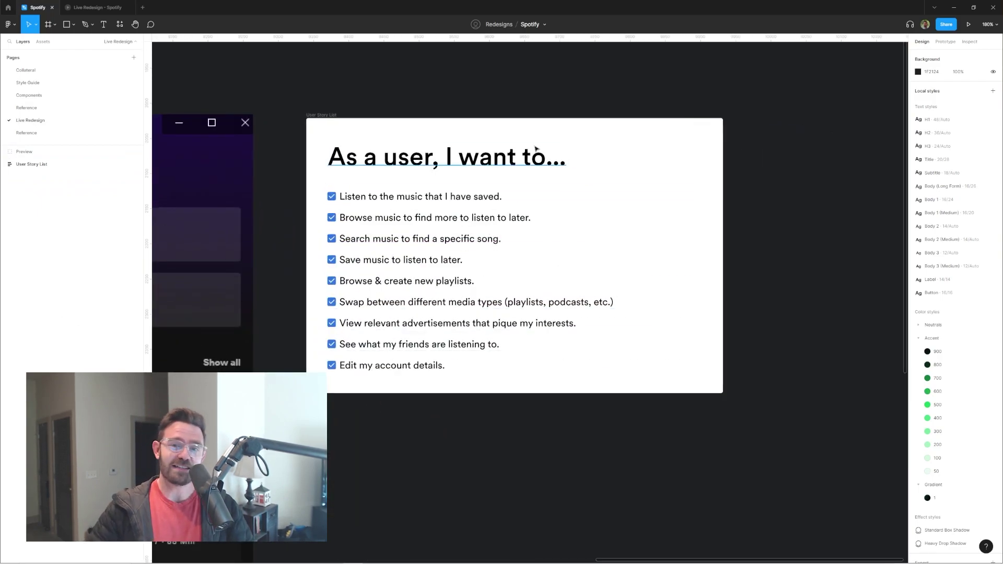
scroll(543, 145, "down", 1)
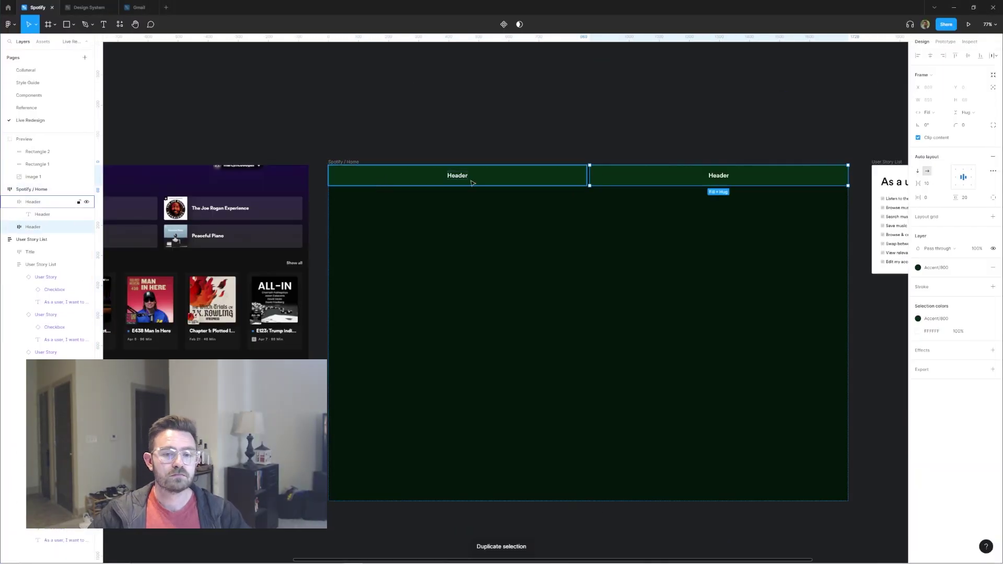
Step: Stretch the Sidebar to the frame's full height
left_click(585, 176)
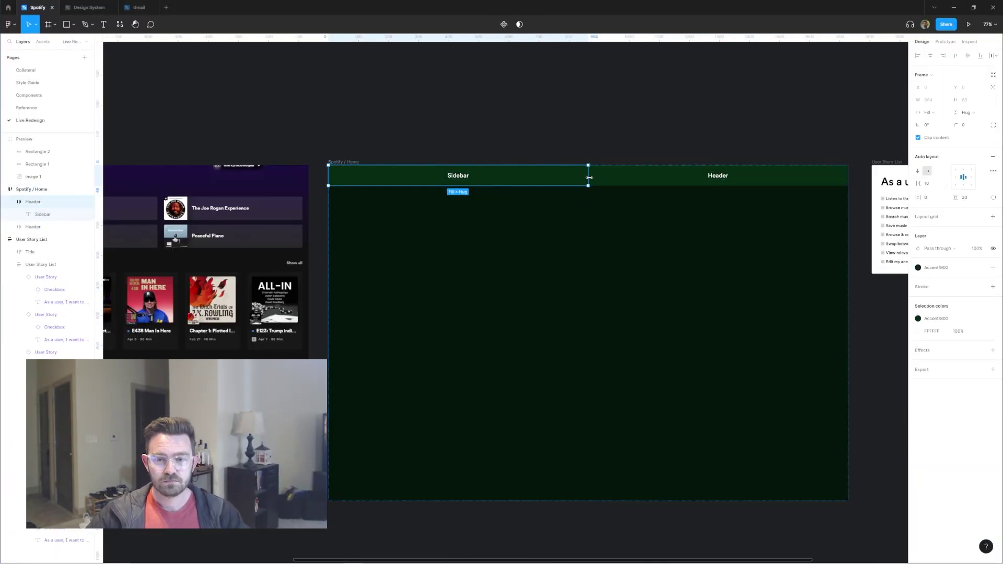
left_click_drag(400, 186, 371, 501)
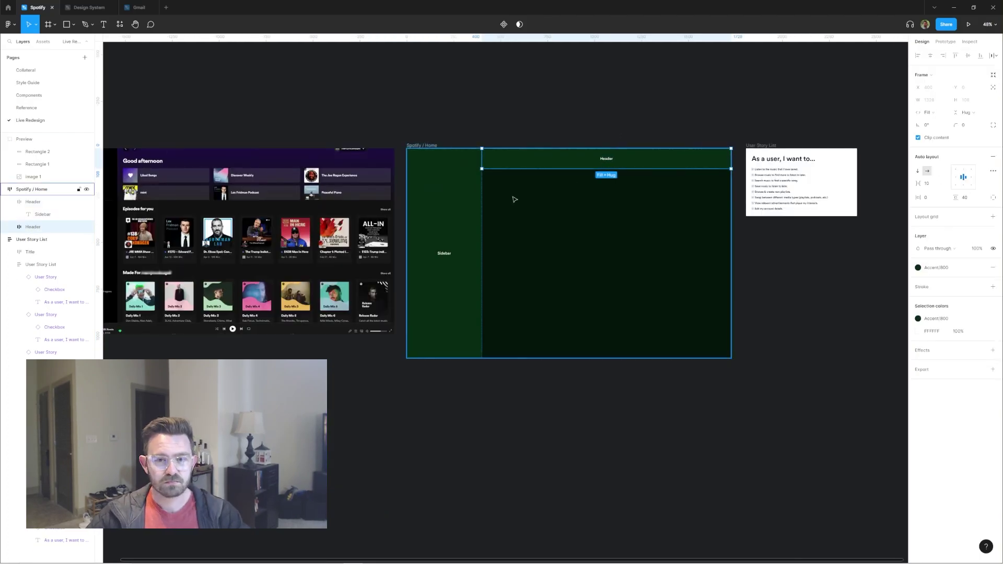
left_click(33, 201)
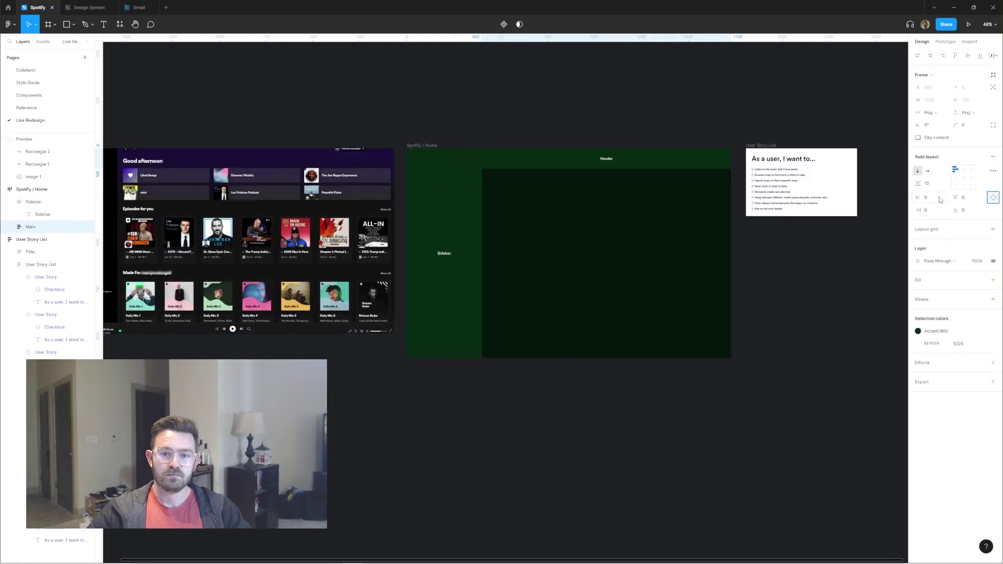
left_click(609, 89)
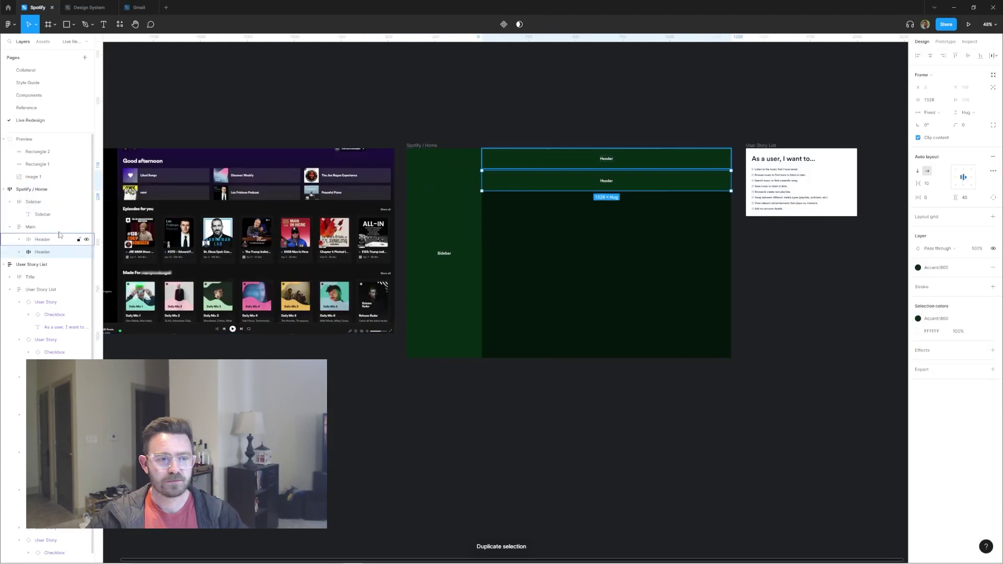
Step: Make Body fill the remaining height, leaving it with no stroke and no green fill
left_click(964, 113)
left_click(961, 115)
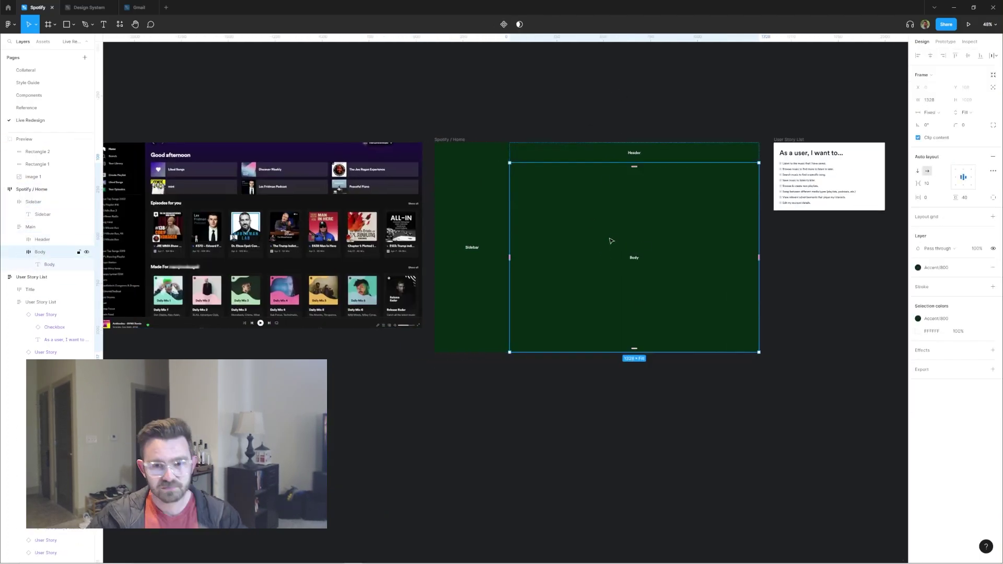
left_click(993, 287)
left_click(918, 287)
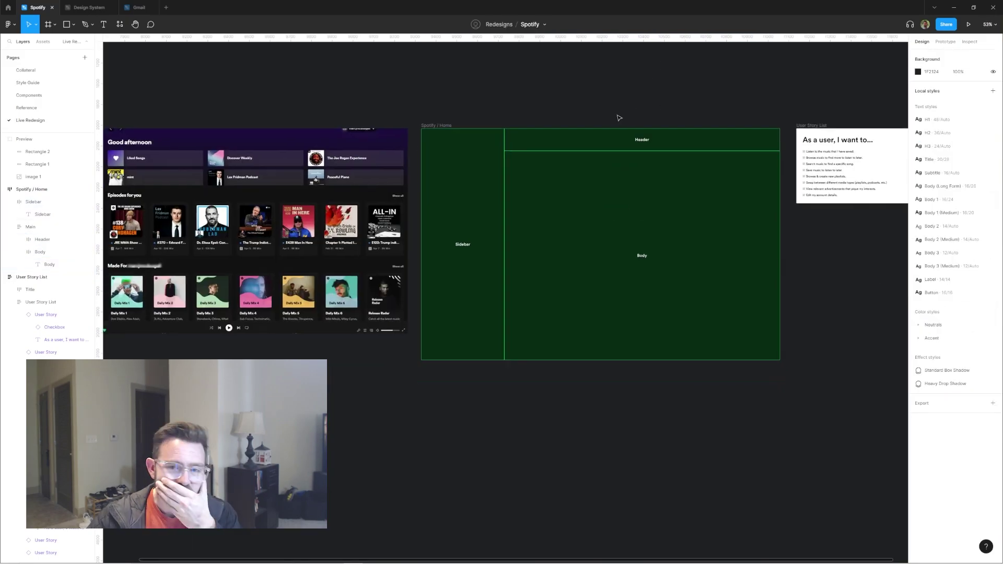
left_click(42, 252)
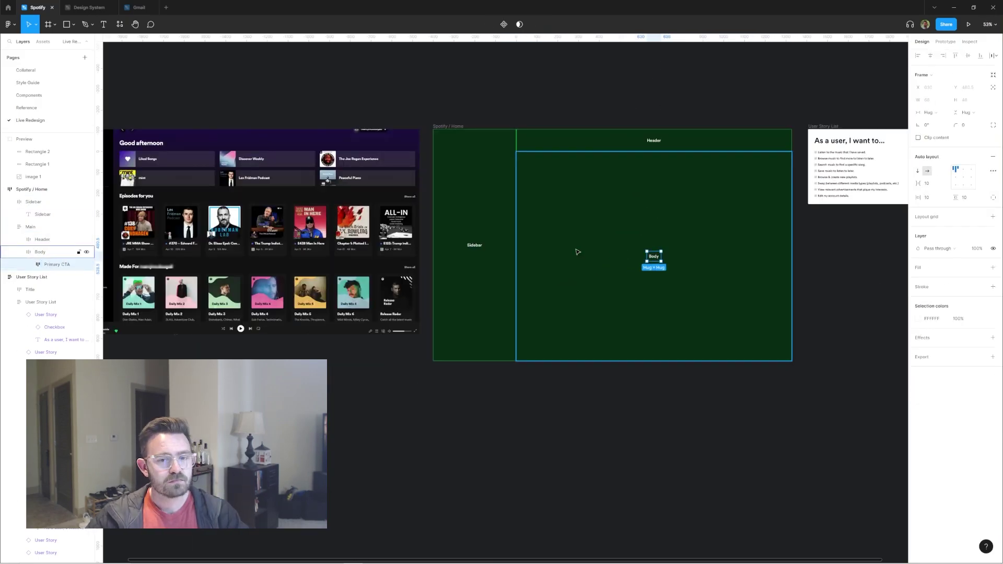
left_click(993, 286)
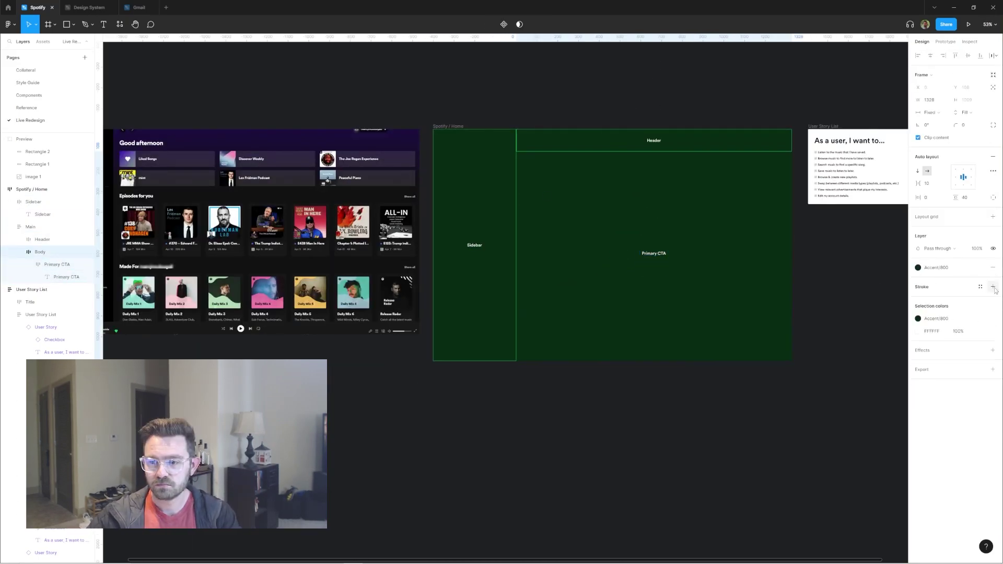
left_click(992, 267)
Step: Top-align the Primary CTA in Body and duplicate it into rows labelled 'Recent?'
key("Return")
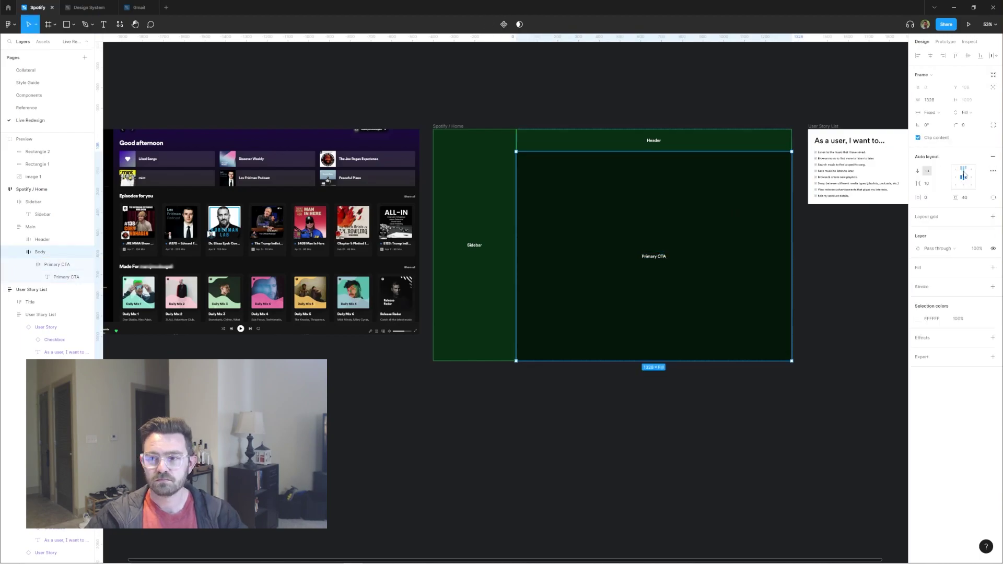
left_click(687, 159)
scroll(617, 171, "right", 2)
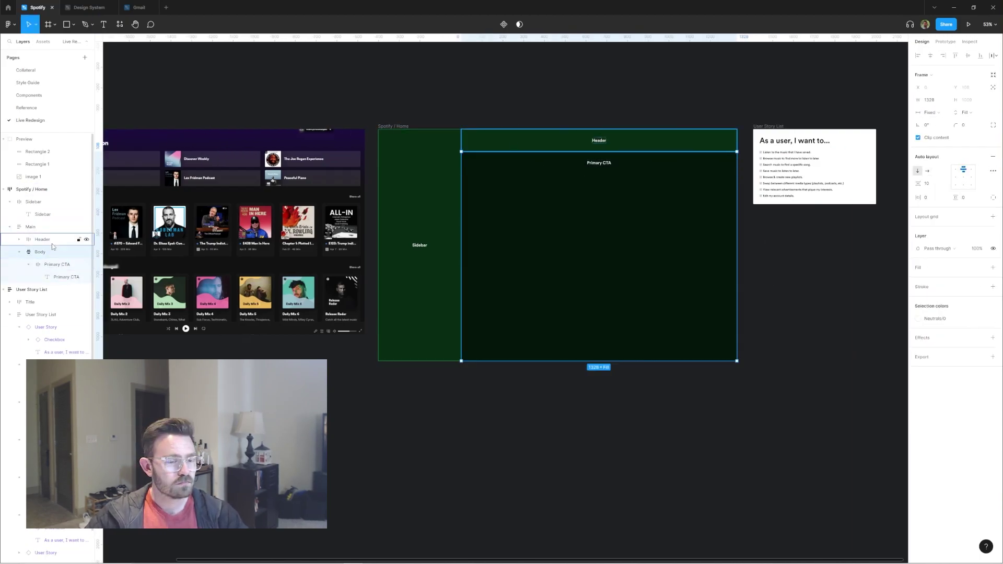
key("ctrl+d")
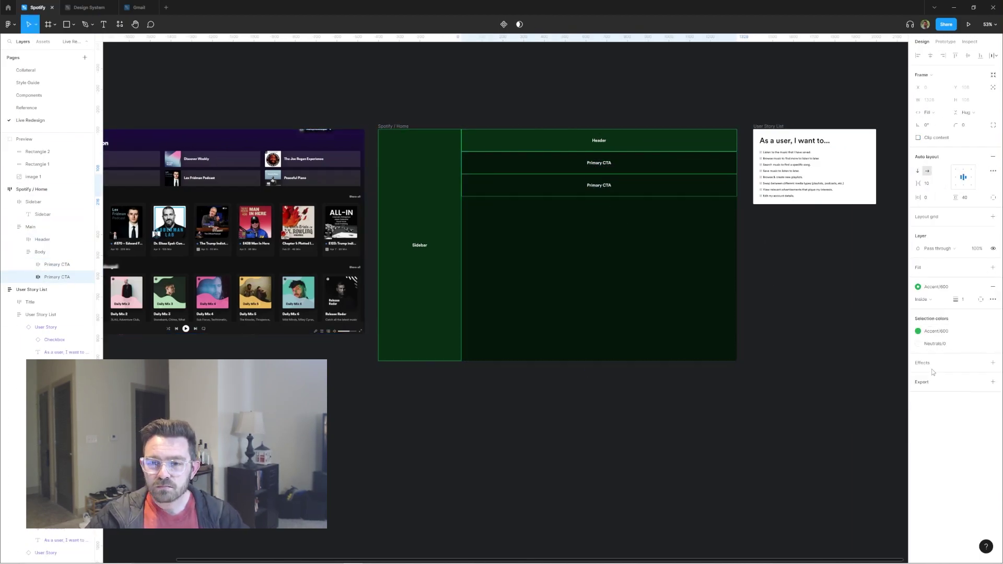
double_click(598, 184)
type("Recent?")
key("Escape")
key("Escape")
key("ctrl+d")
scroll(808, 268, "left", 2)
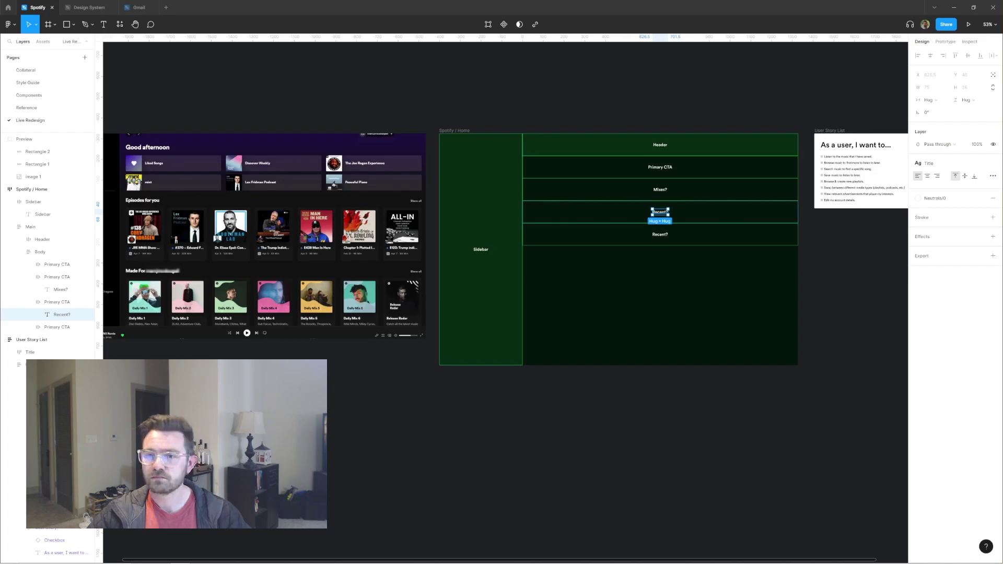
key("Escape")
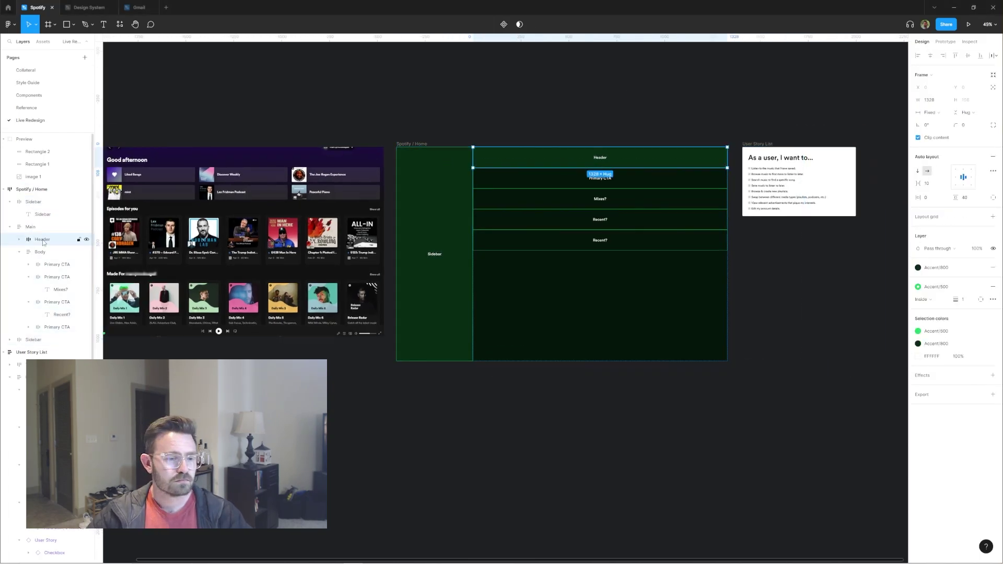
Step: Select the Header layer and begin retyping a row label, starting with 'Pr'
left_click(39, 251)
left_click(42, 239)
double_click(434, 254)
type("Pr")
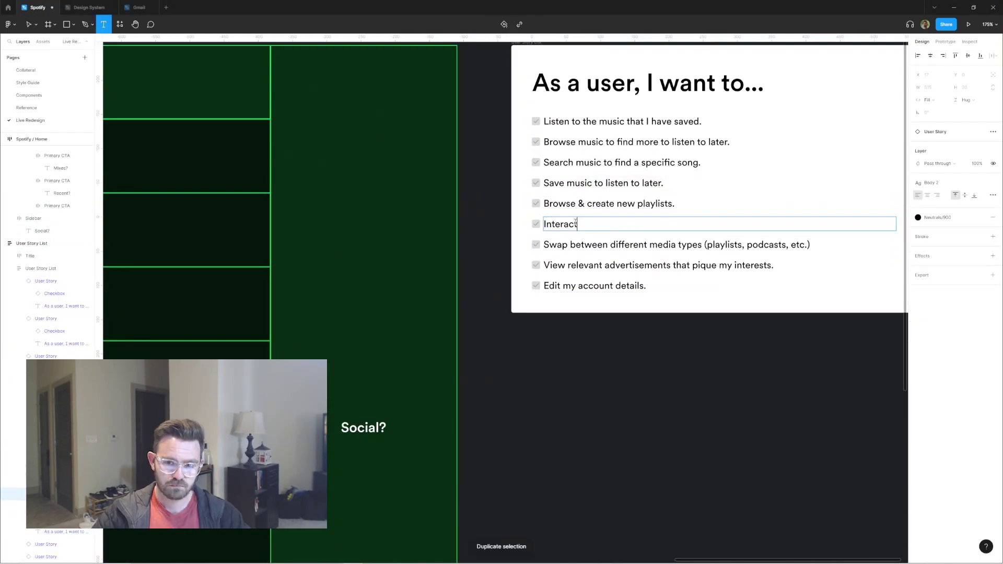
key("ctrl+a")
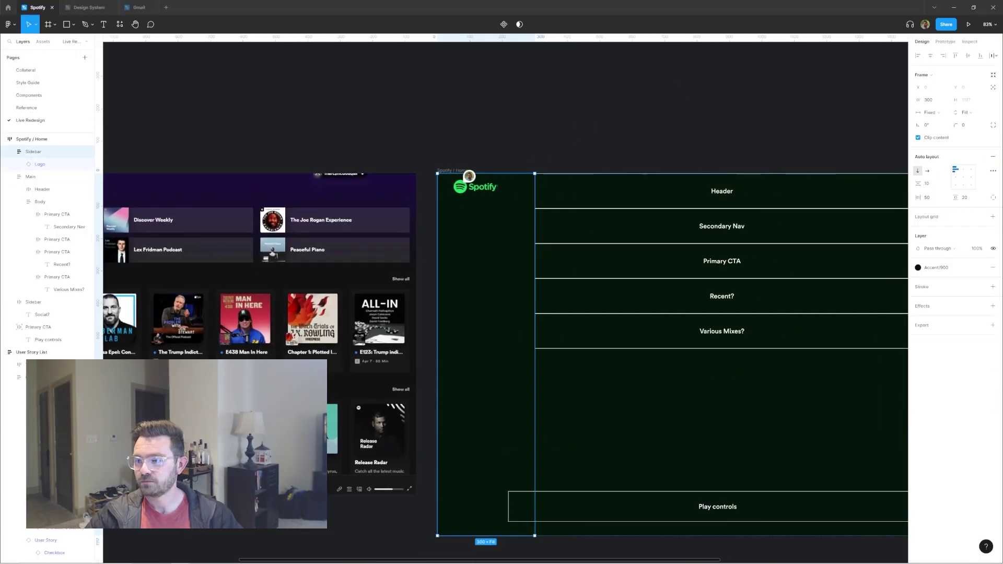
Step: Open the colour styles for the sidebar fill and search for 'Mus'
left_click(951, 269)
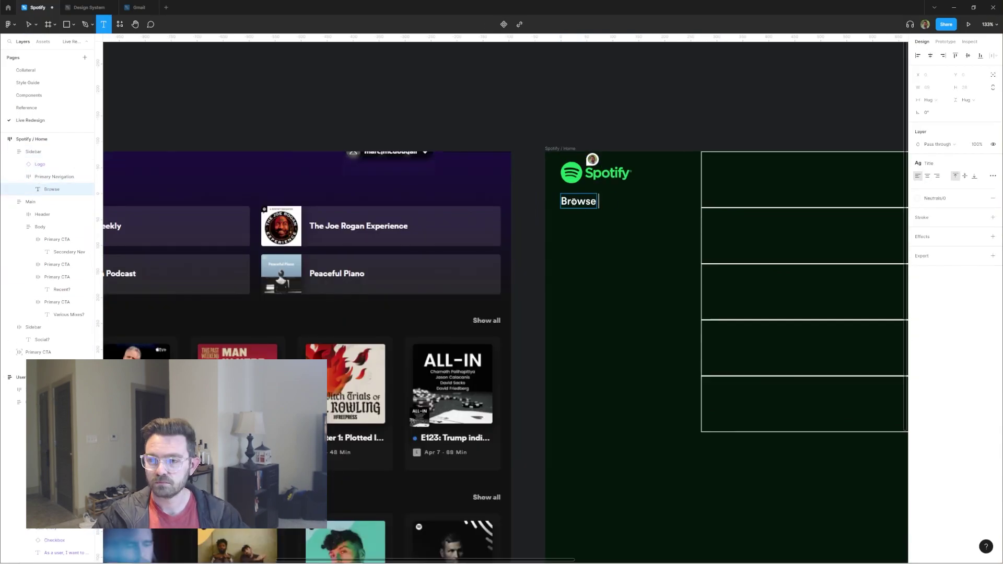
type("Mus")
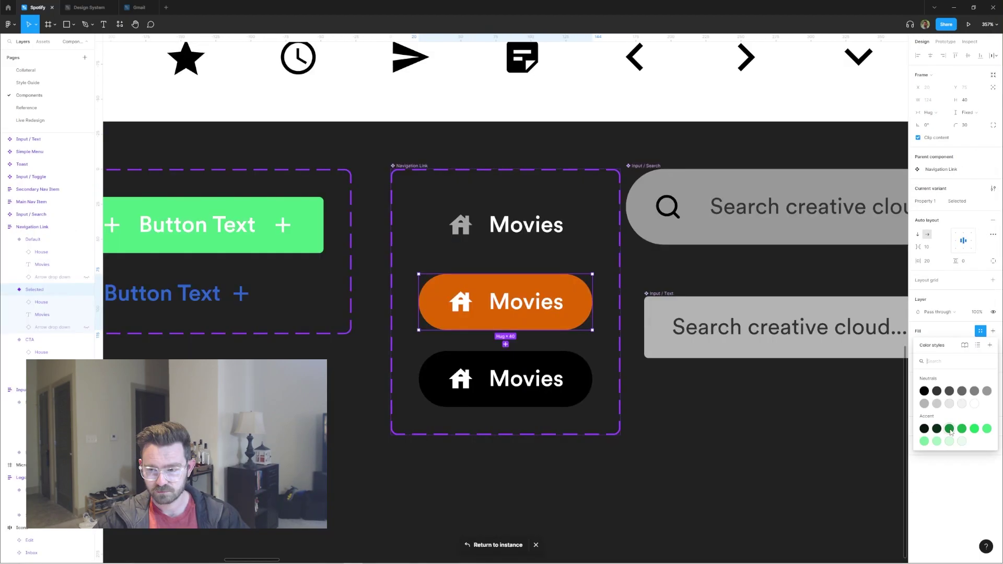
Step: Set the Selected variant fill to Neutrals/700 and select the Default variant's house icon
left_click(949, 391)
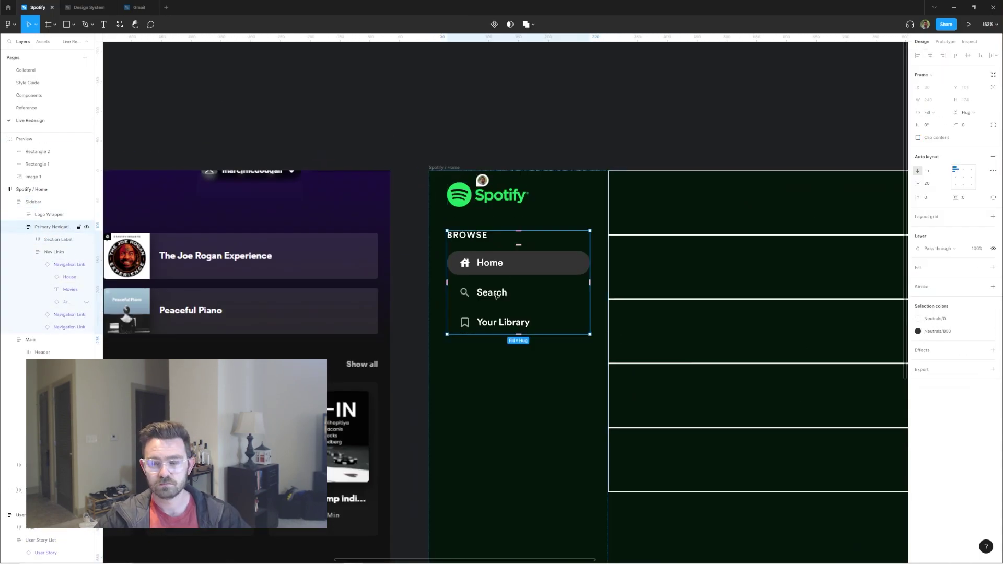
left_click(501, 322)
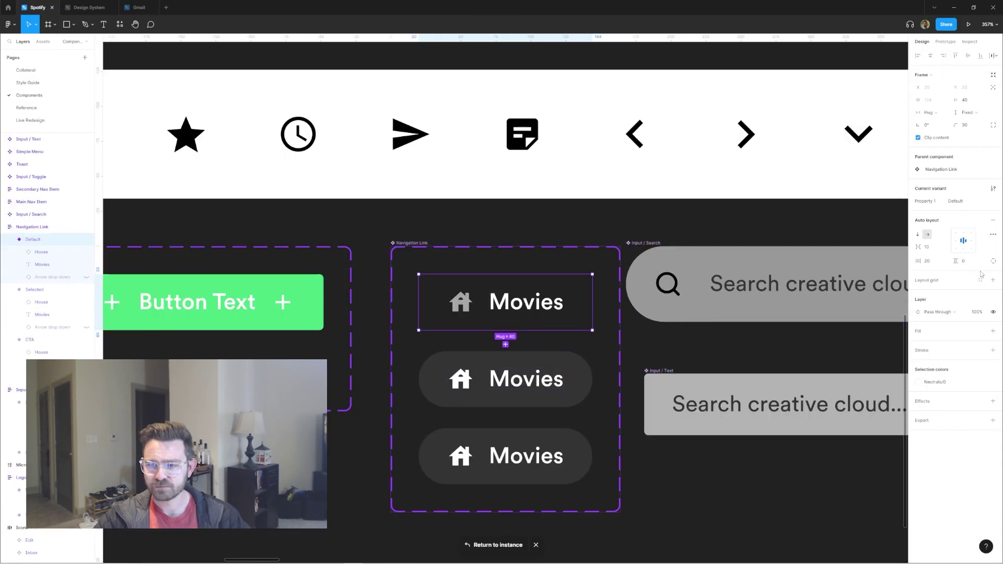
left_click(979, 263)
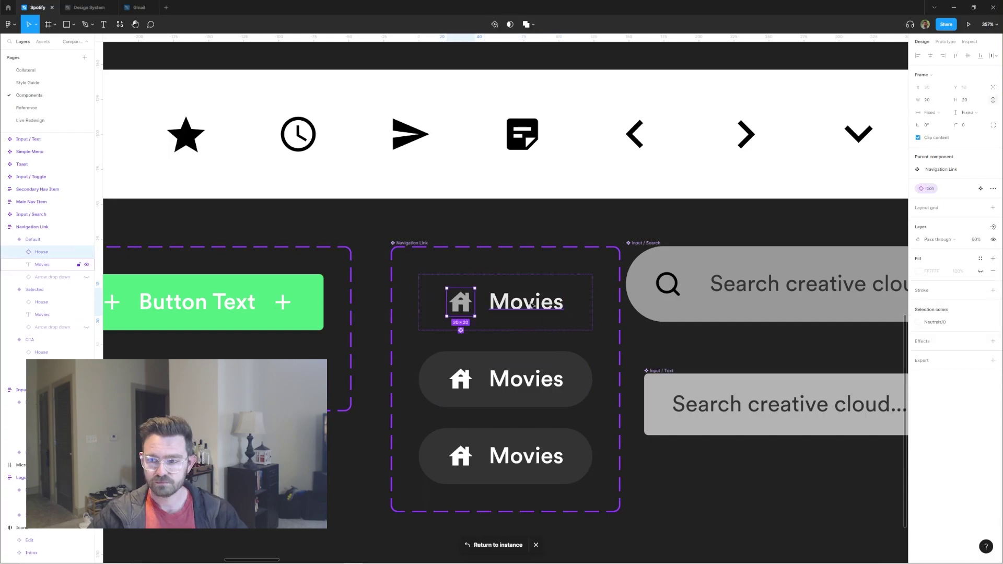
left_click(544, 246)
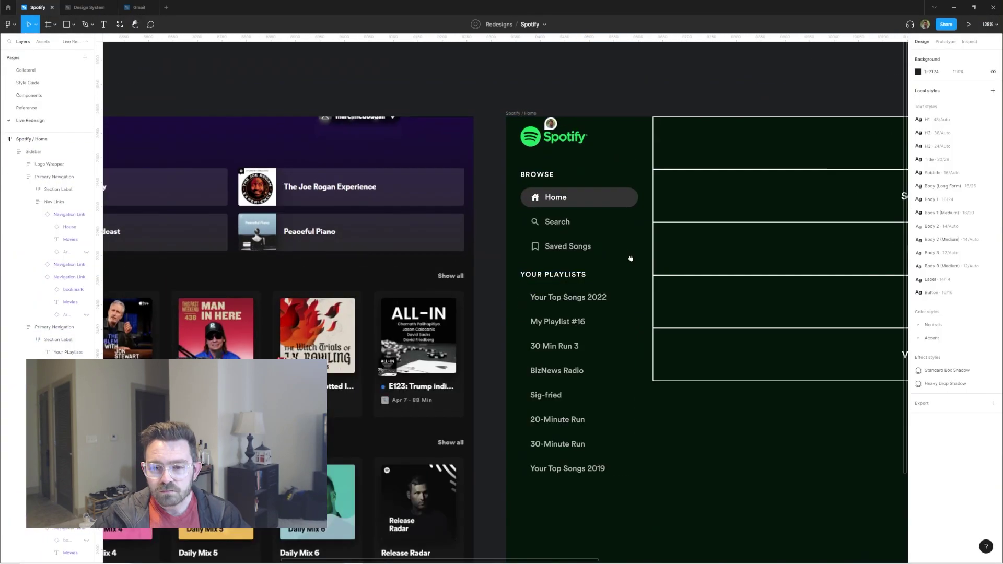
Step: Scroll the sidebar to the YOUR PLAYLISTS label and return from the button component
scroll(606, 207, "down", 2)
left_click(606, 208)
scroll(606, 205, "down", 1)
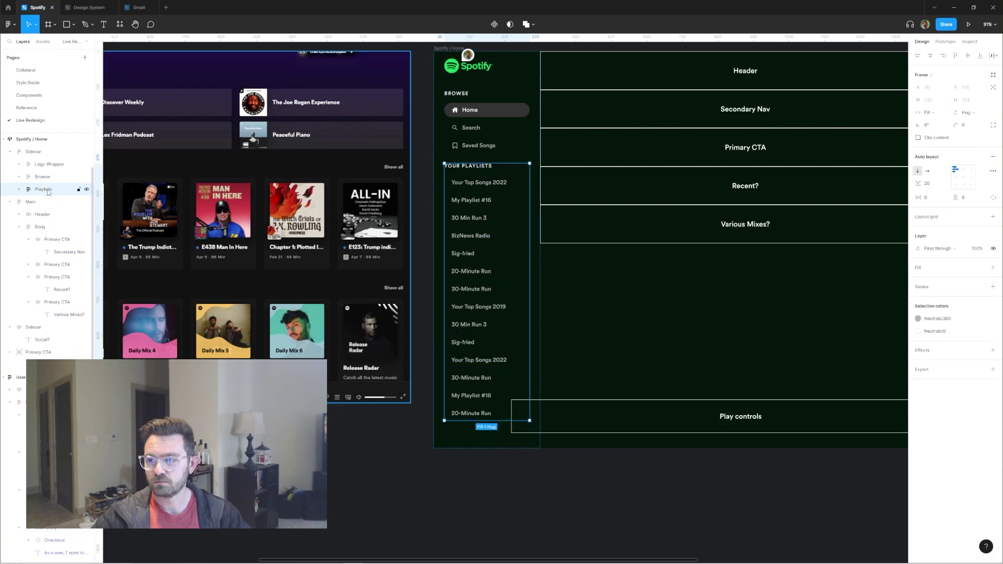
scroll(493, 192, "down", 3)
double_click(614, 180)
scroll(629, 179, "up", 5)
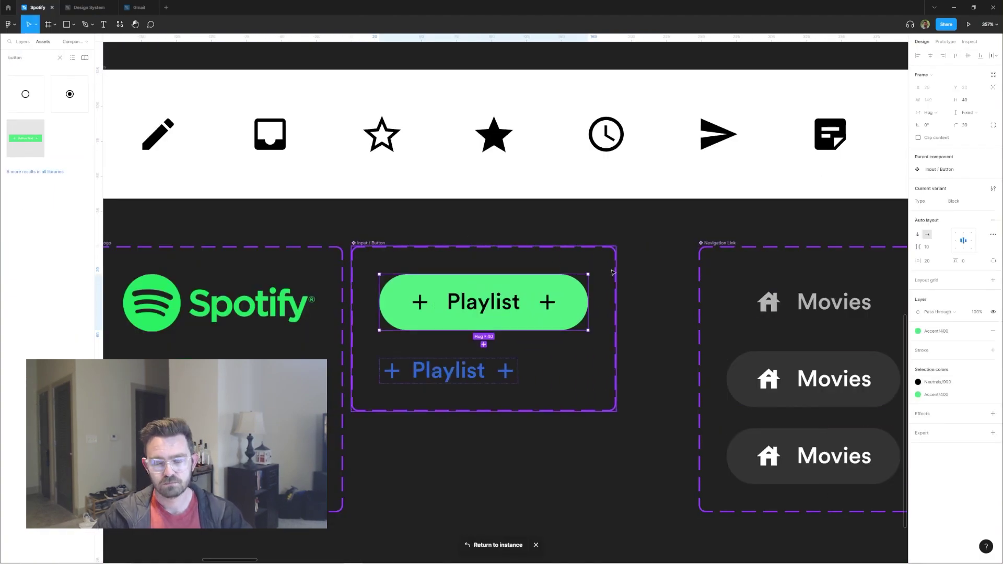
left_click(498, 545)
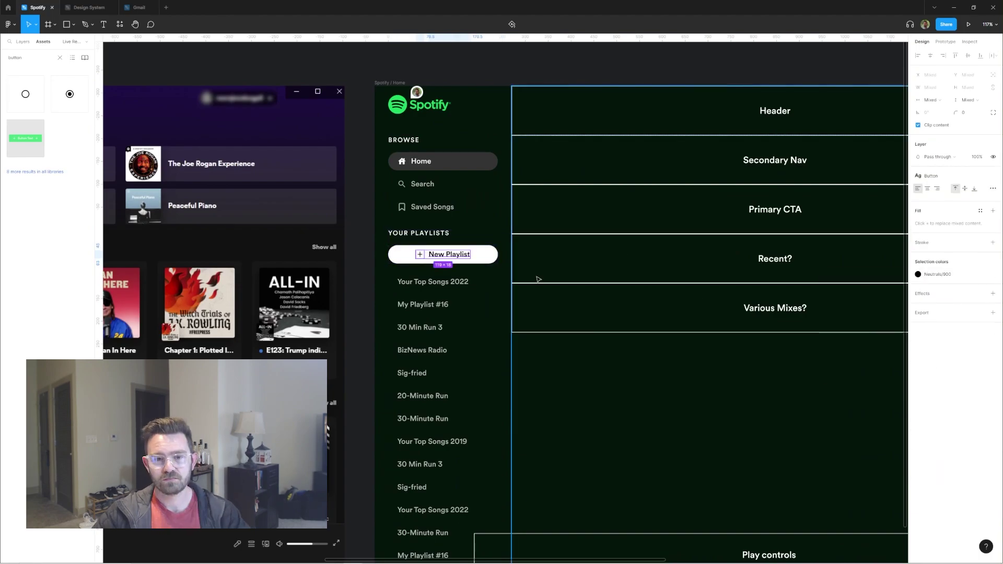
scroll(539, 279, "down", 2)
Step: Give the New Playlist button a Neutrals/200 grey fill
key("shift+Return")
key("ctrl+minus")
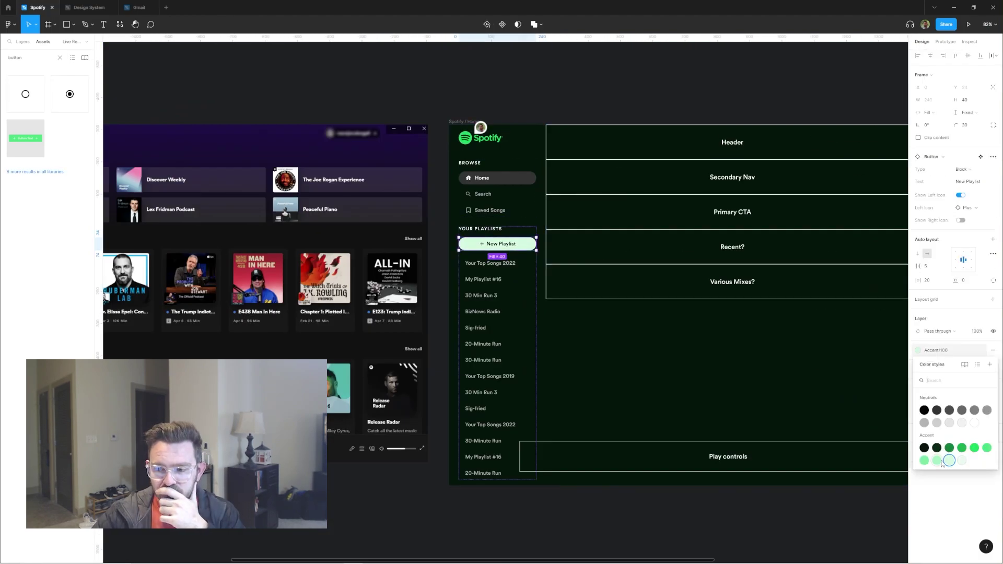
left_click(934, 407)
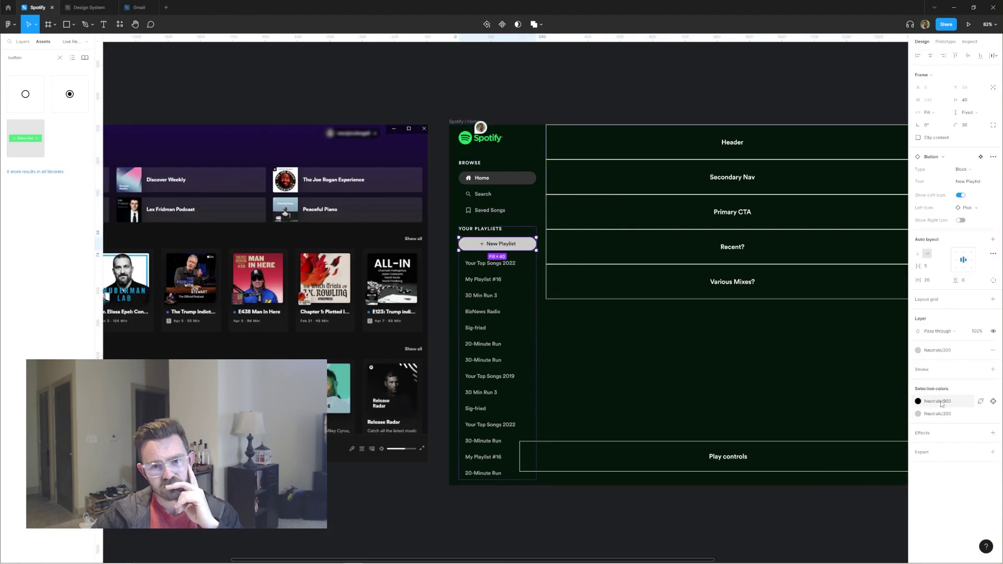
Step: Add a plus icon beside YOUR PLAYLISTS in auto layout, with Neutrals/50 fill and padding 5
key("shift+Tab")
key("shift+2")
key("ctrl+v")
key("shift+a")
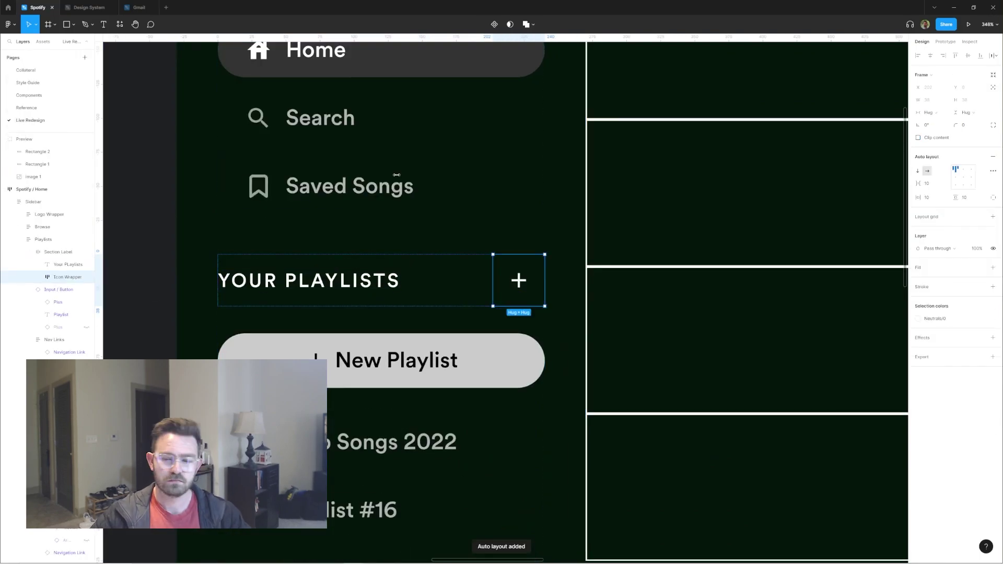
key("ctrl+alt+v")
Step: Hide the New Playlist button and set the Nav Links frame's height sizing
key("ctrl+shift+h")
key("shift+Return")
scroll(562, 229, "down", 5)
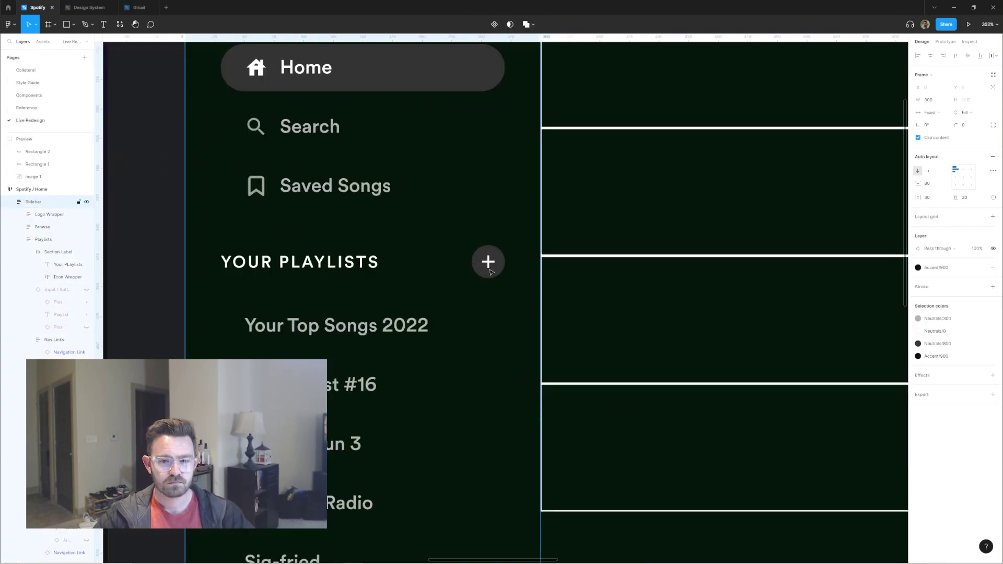
scroll(561, 230, "down", 3)
key("shift+Return")
key("shift+Return")
scroll(520, 297, "down", 4)
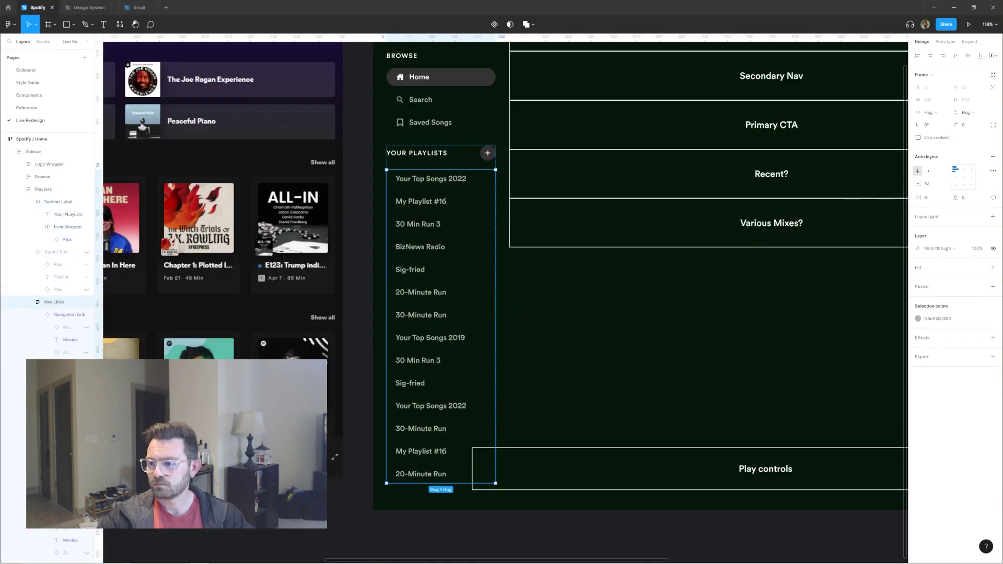
left_click(966, 112)
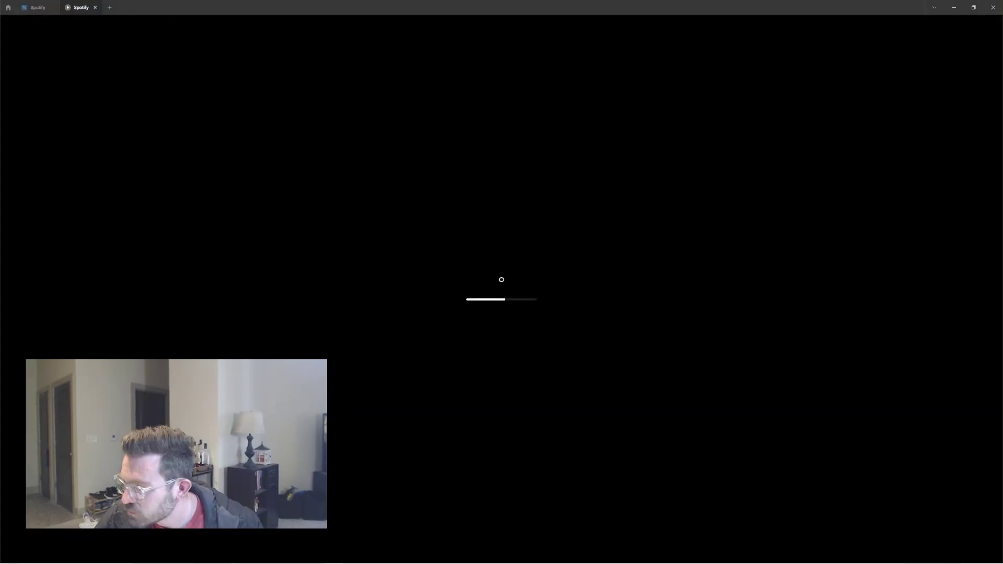
Step: Return from the prototype tab to the Figma design file
left_click(924, 24)
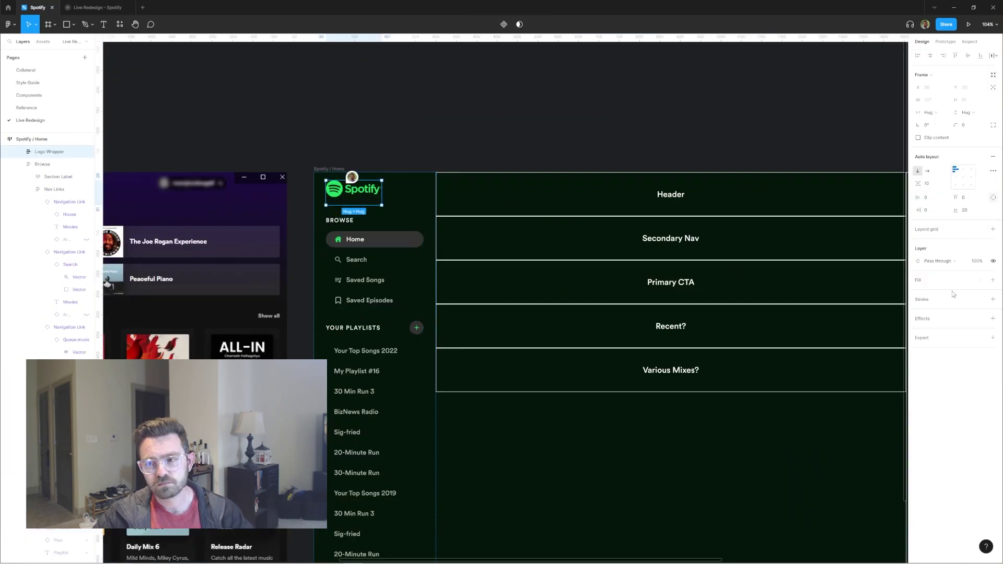
Step: Turn the back-arrow icon white and remove the Header placeholder text
key("ctrl+/")
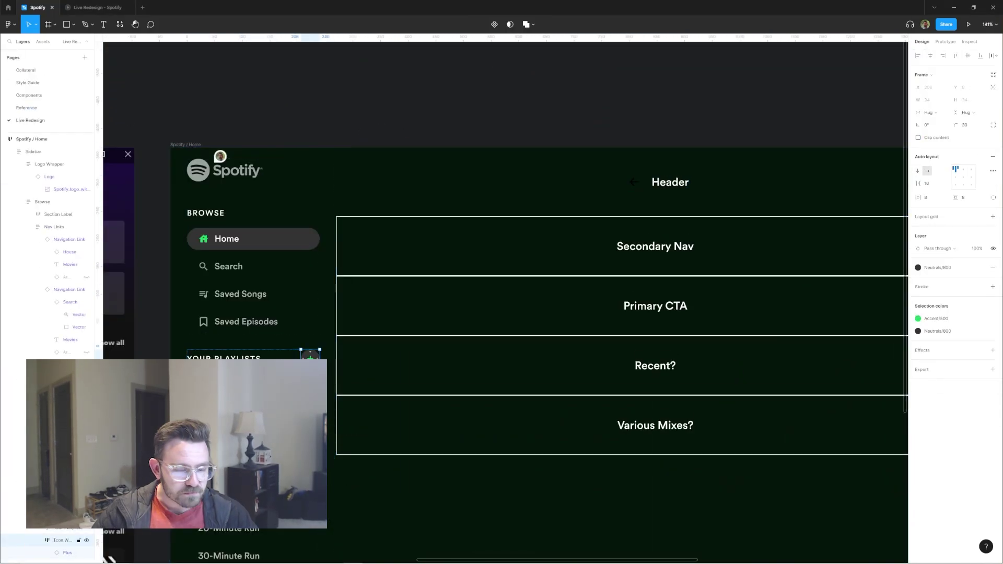
left_click(633, 181)
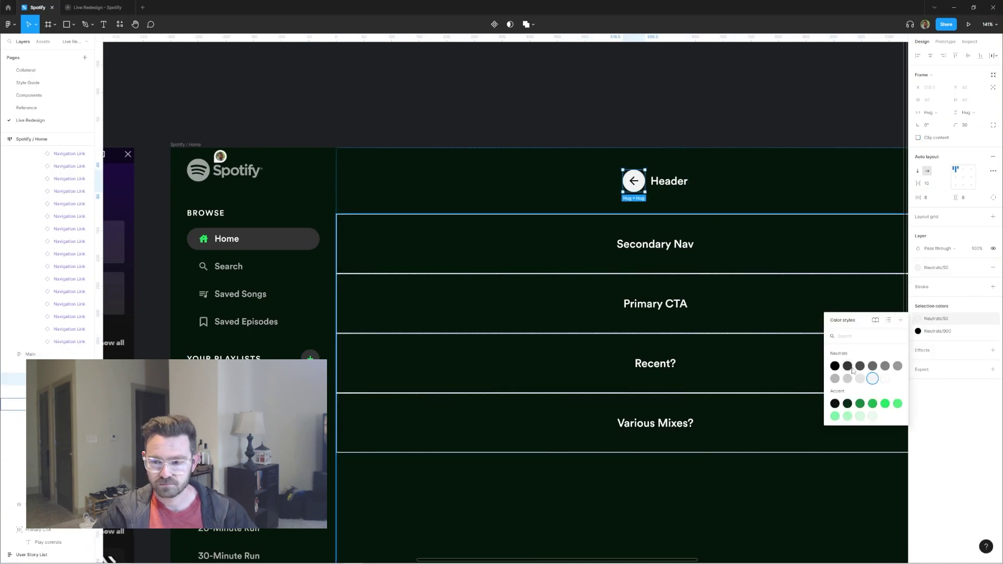
left_click(630, 182)
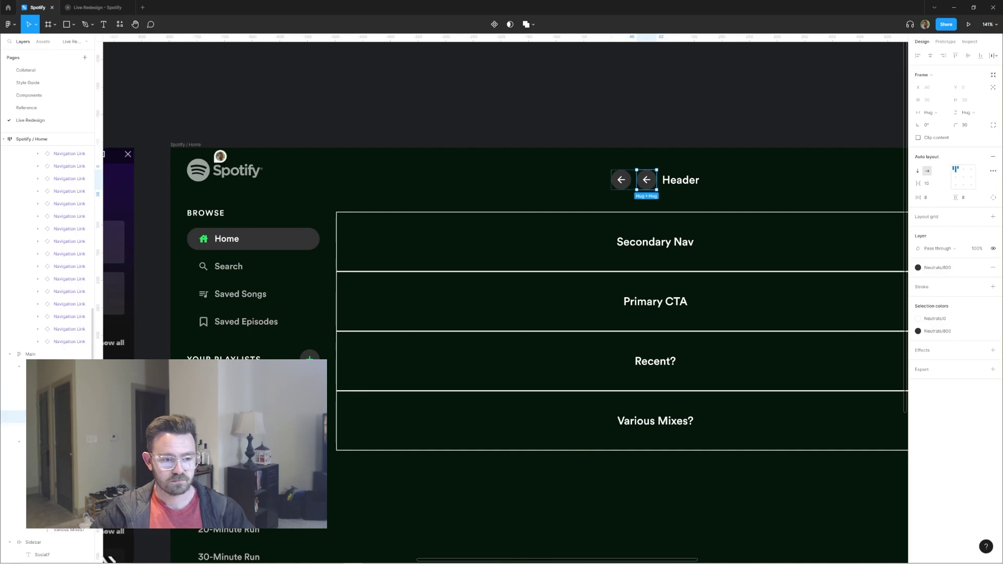
key("ctrl+z")
key("ctrl+z")
key("ctrl+z")
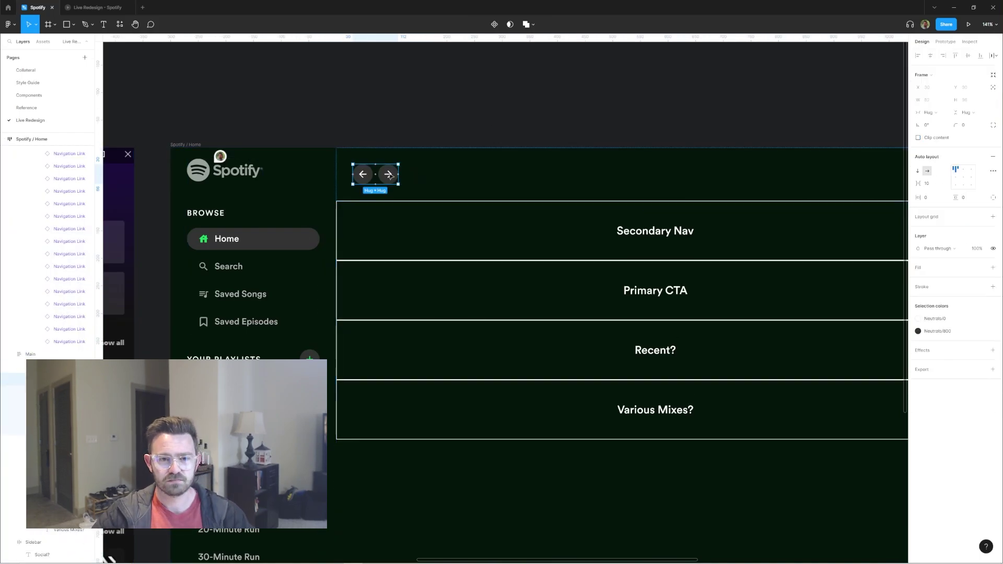
Step: Fill the empty frame beside the arrows with an Unsplash photo and make it circular
scroll(557, 105, "down", 5)
left_click(626, 145)
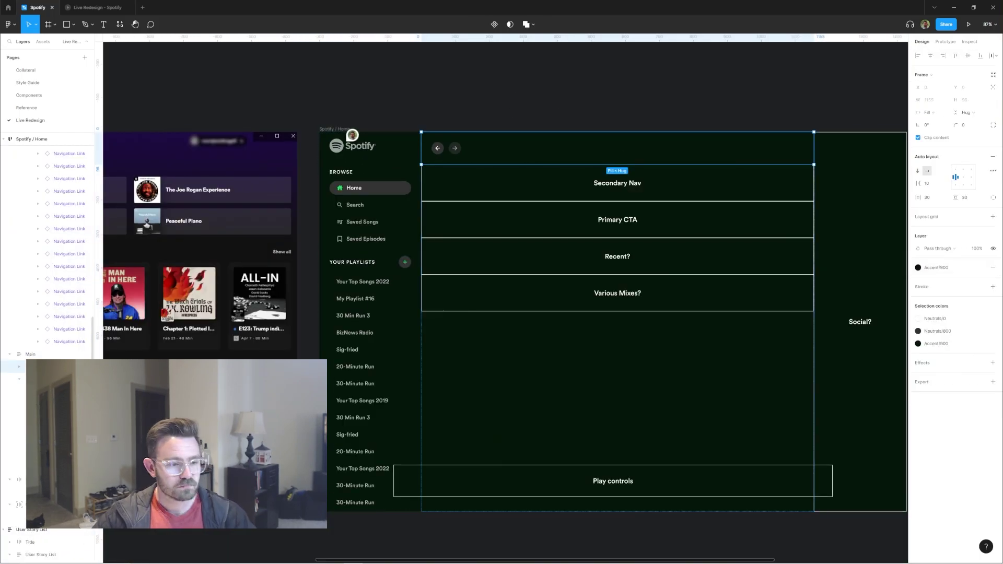
scroll(546, 210, "up", 8)
left_click(546, 210)
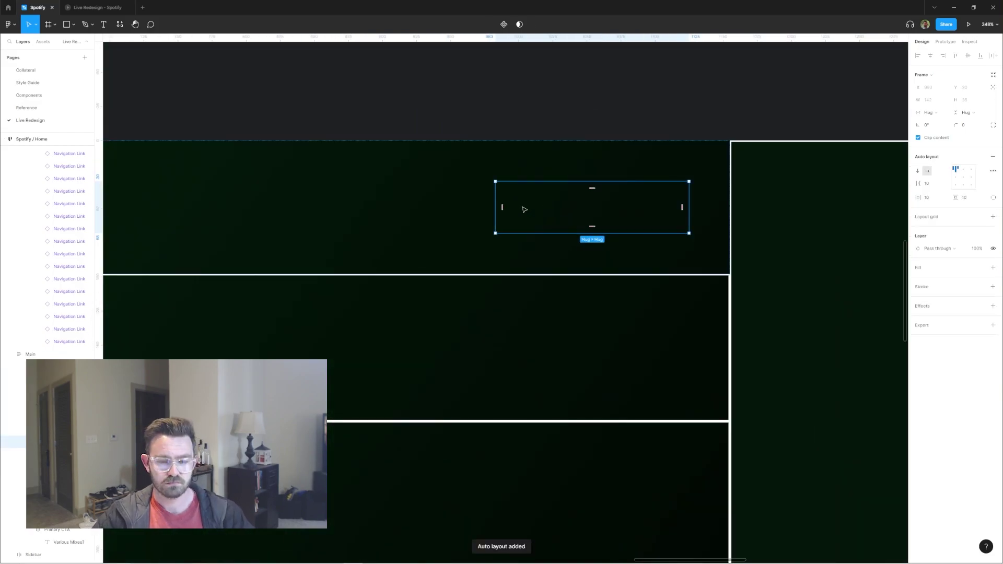
scroll(525, 210, "up", 3)
key("ctrl+alt+p")
left_click(295, 232)
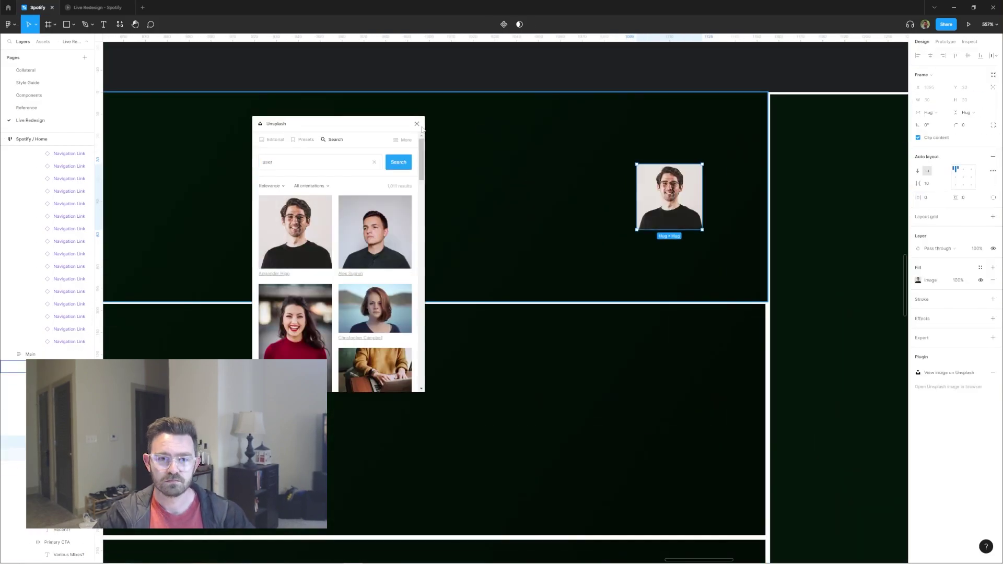
left_click(417, 123)
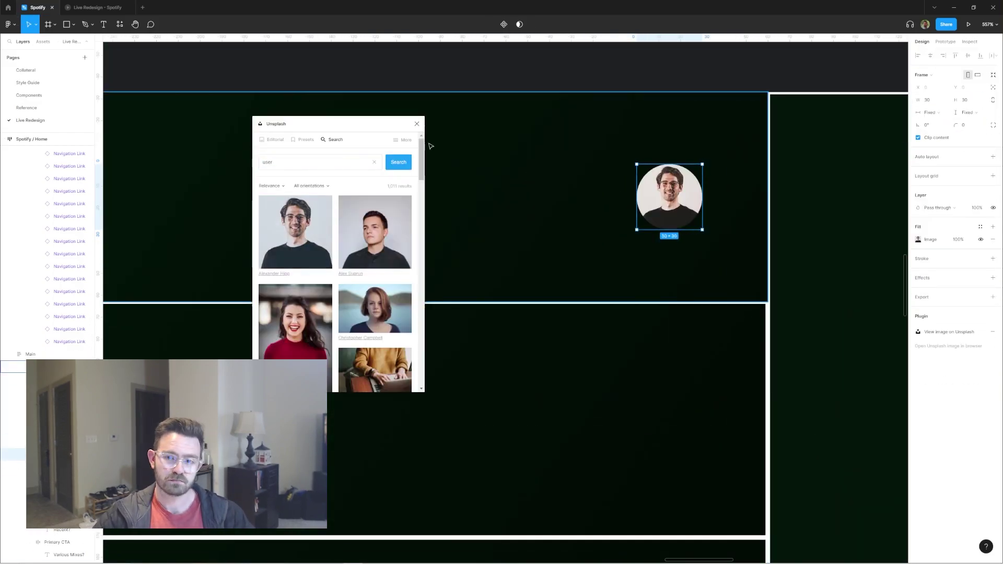
left_click(417, 124)
Step: Group the profile photo and name text with auto layout
scroll(696, 204, "down", 3)
scroll(378, 177, "down", 5)
left_click(378, 178)
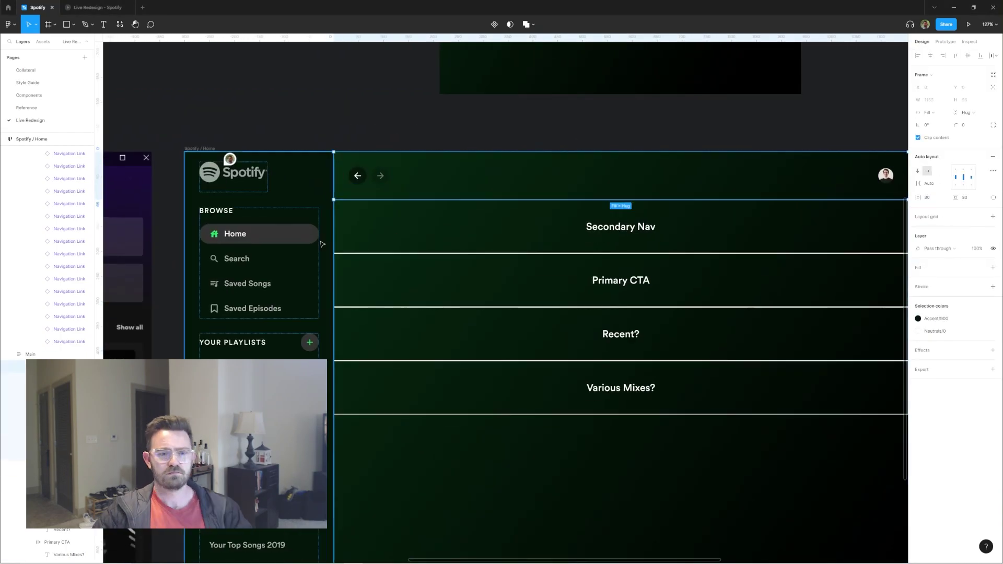
scroll(316, 245, "right", 3)
left_click(743, 184)
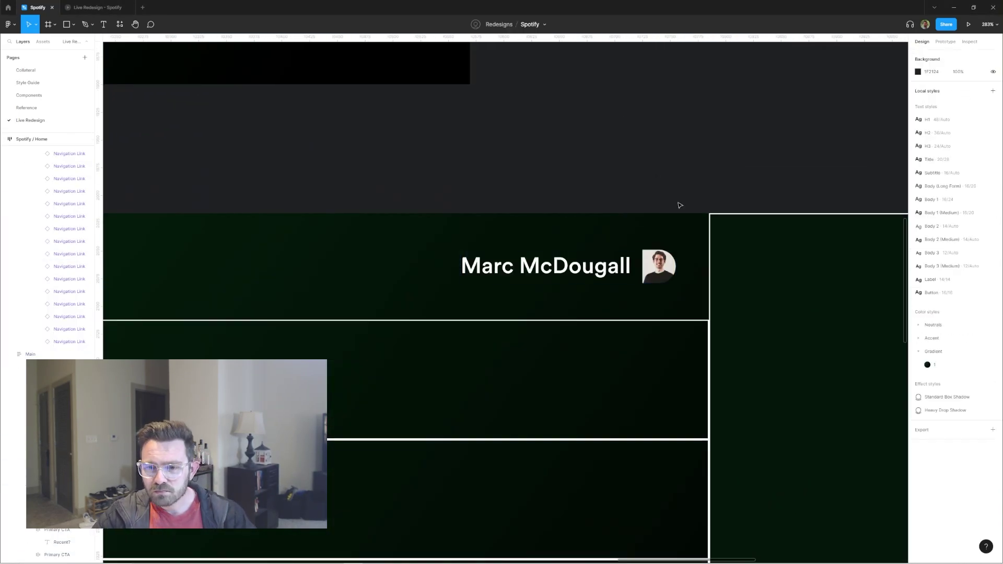
scroll(615, 225, "down", 2)
key("shift+a")
Step: Fill the header bar with Accent/800
scroll(615, 225, "down", 3)
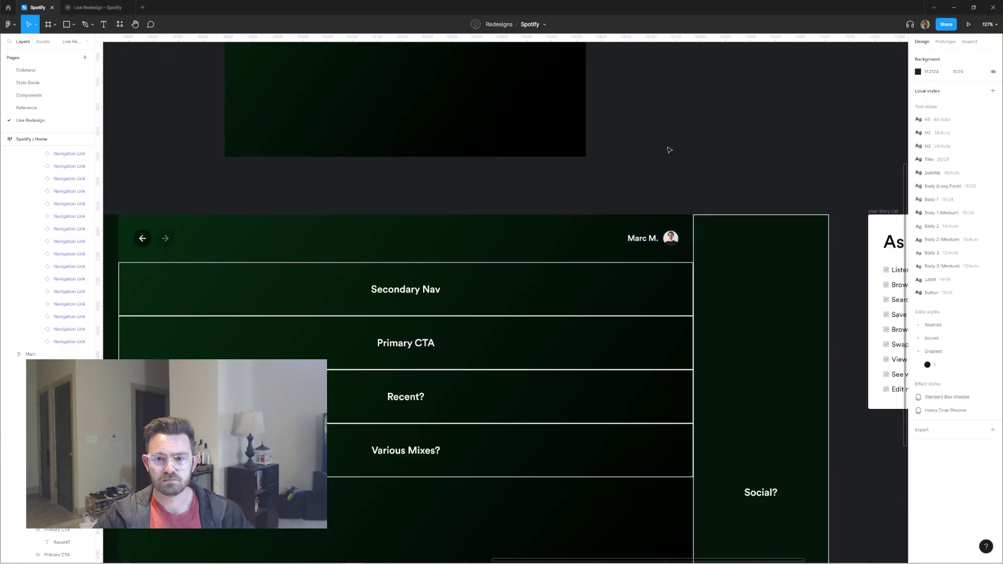
scroll(667, 150, "down", 2)
left_click(980, 268)
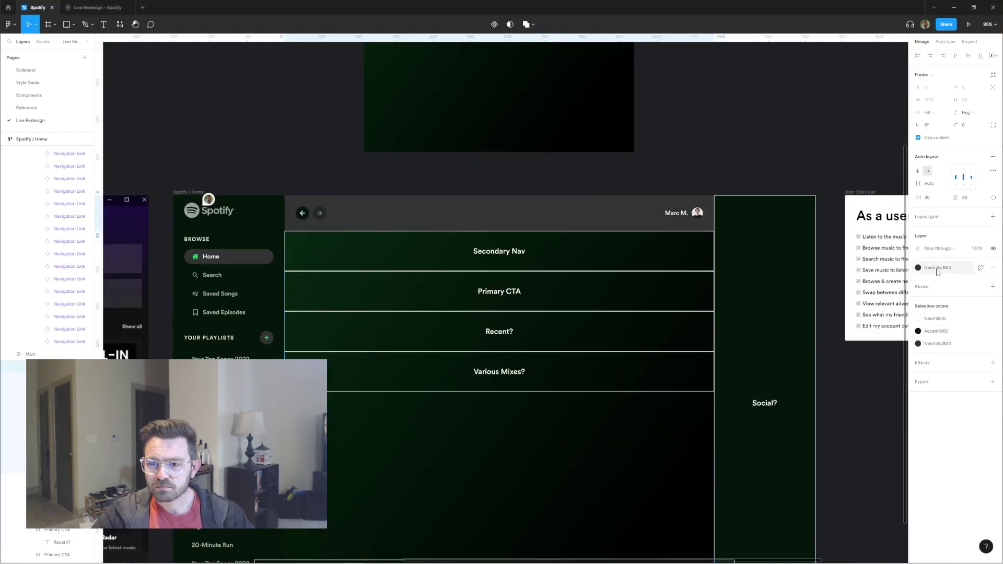
left_click(936, 364)
scroll(644, 157, "down", 3)
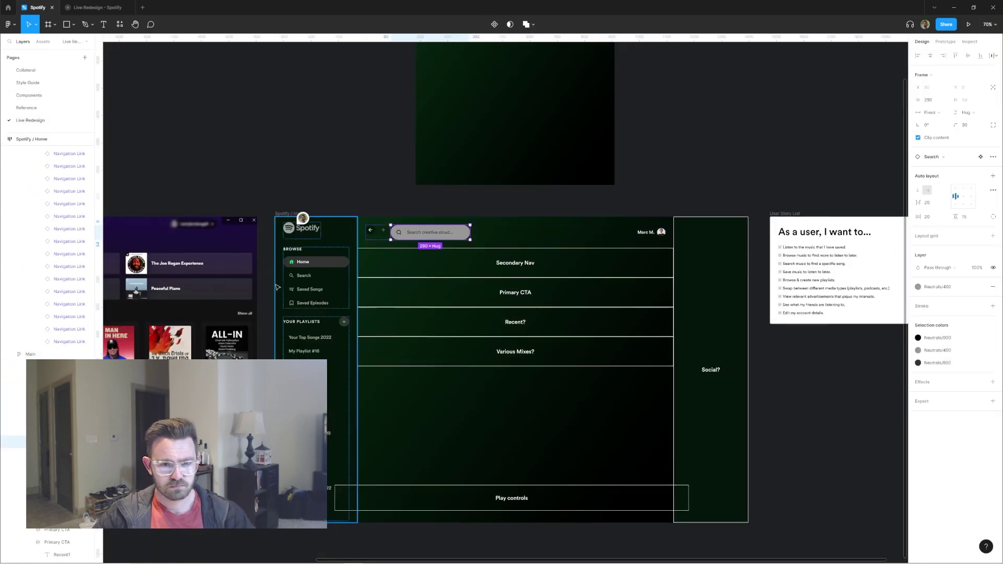
Step: Type 'Search s' into the search field placeholder and open the search icon's colour styles
scroll(394, 237, "up", 3)
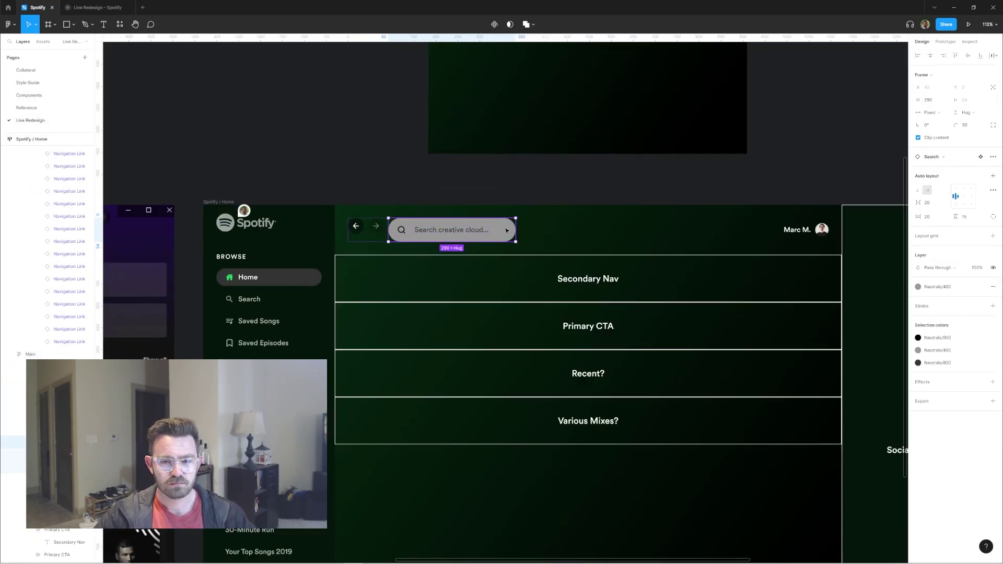
key("Return")
type("Search s")
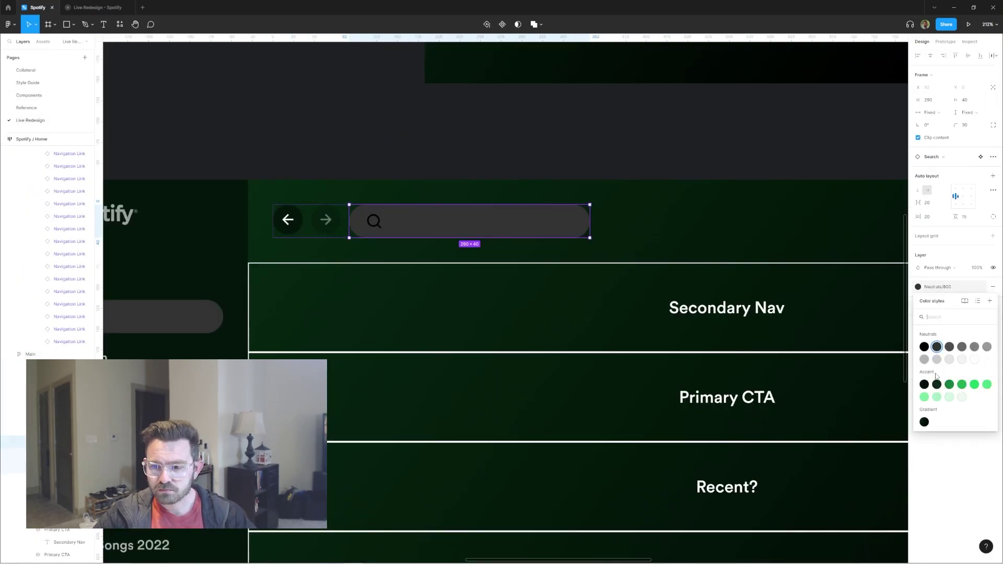
left_click(939, 279)
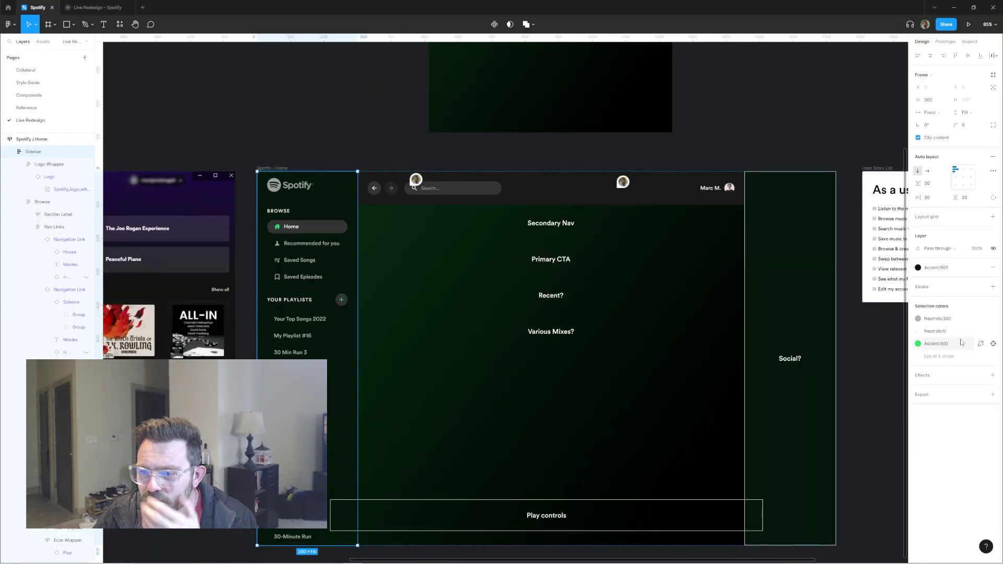
Step: Select the Main content frame and open its fill to replace the gradient with solid dark
left_click(721, 279)
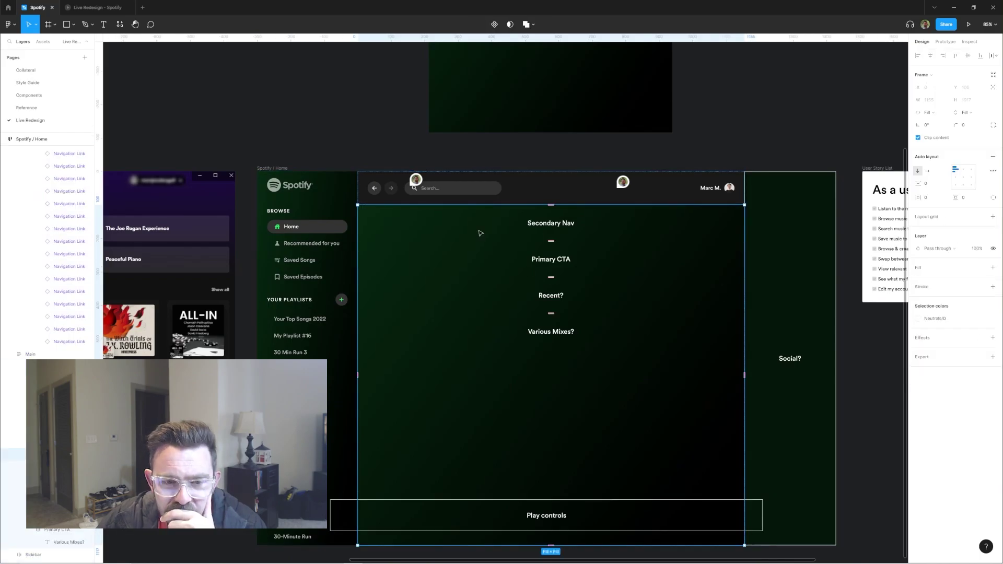
key("shift+Tab")
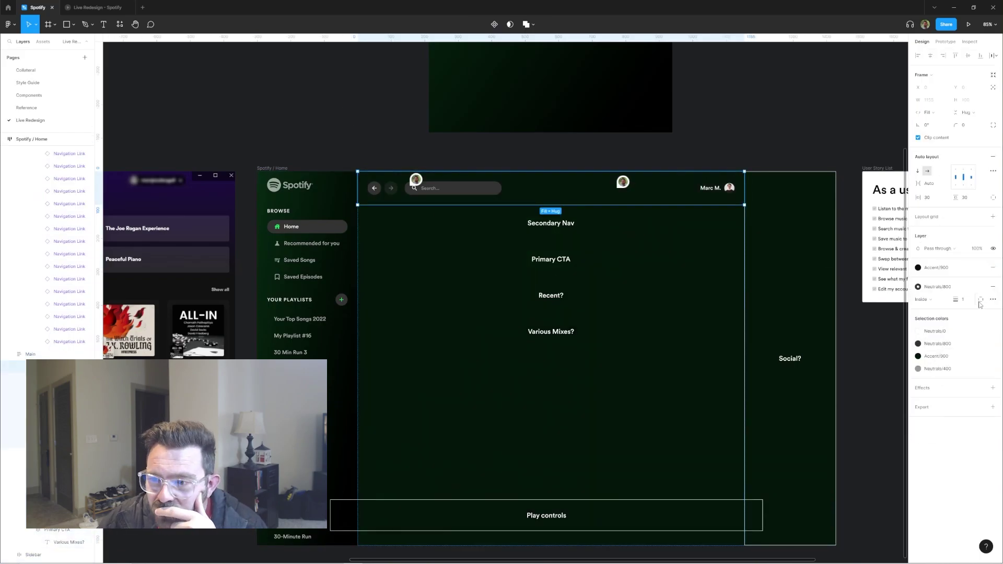
left_click(387, 122)
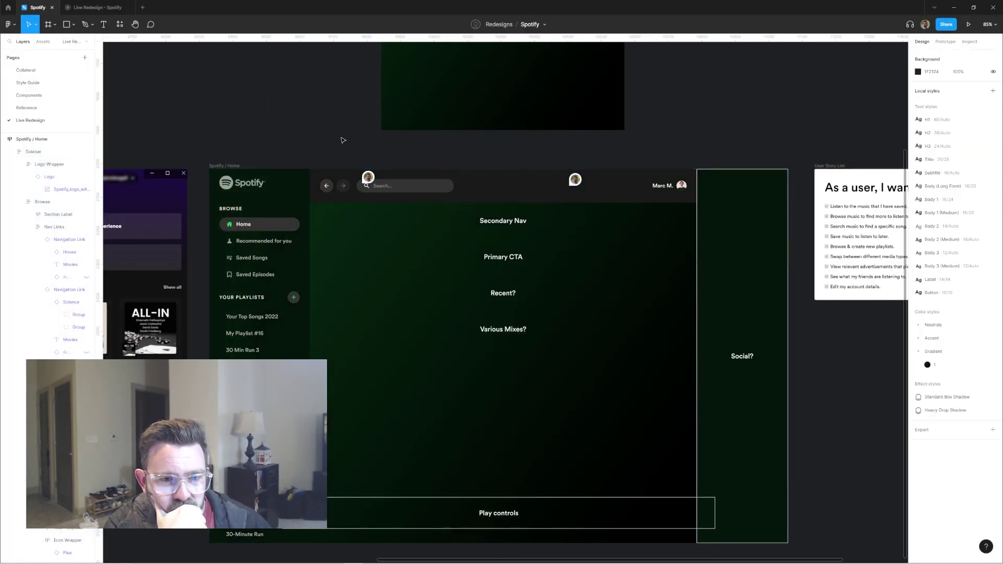
left_click(352, 248)
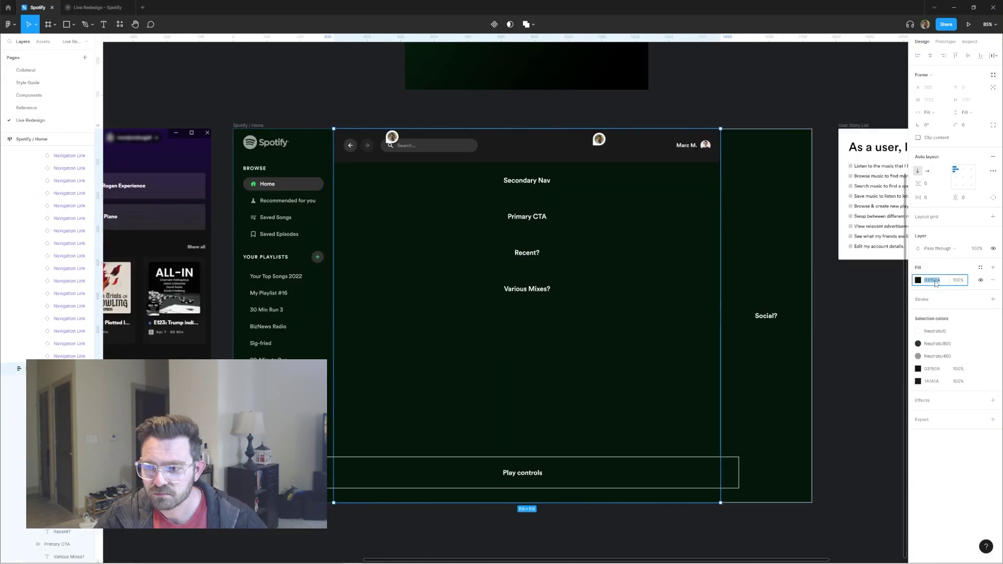
left_click(918, 280)
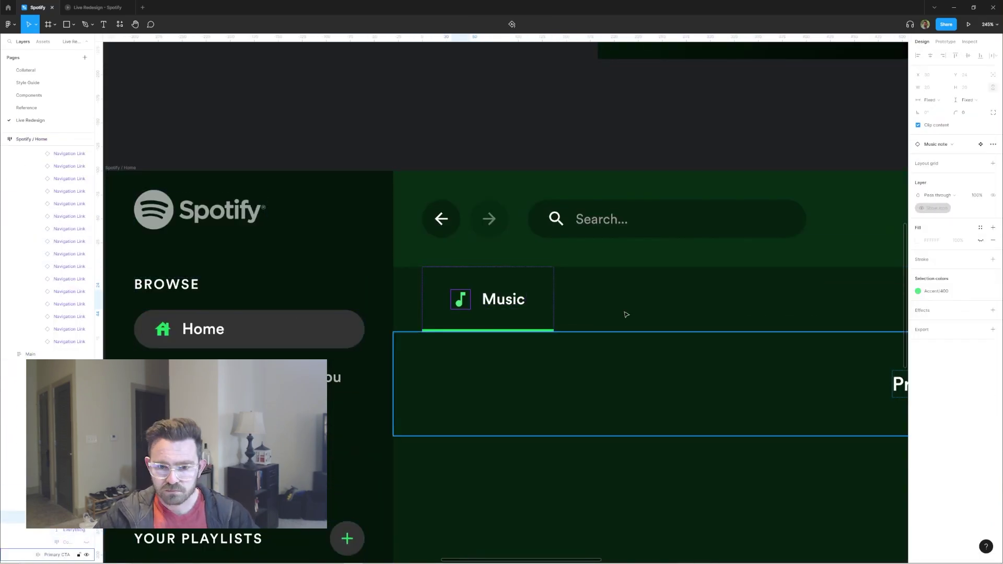
Step: Duplicate the Music nav item and set the Everything label to 100% opacity with a colour style
key("ctrl+d")
key("ctrl+d")
key("ctrl+d")
scroll(575, 293, "down", 3)
key("Escape")
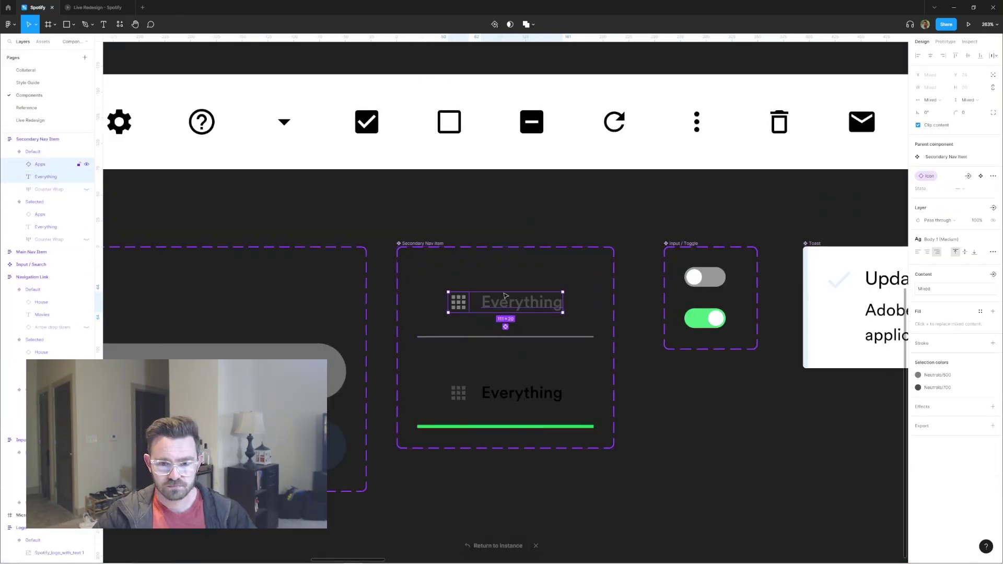
left_click(918, 375)
left_click(522, 302)
key("0")
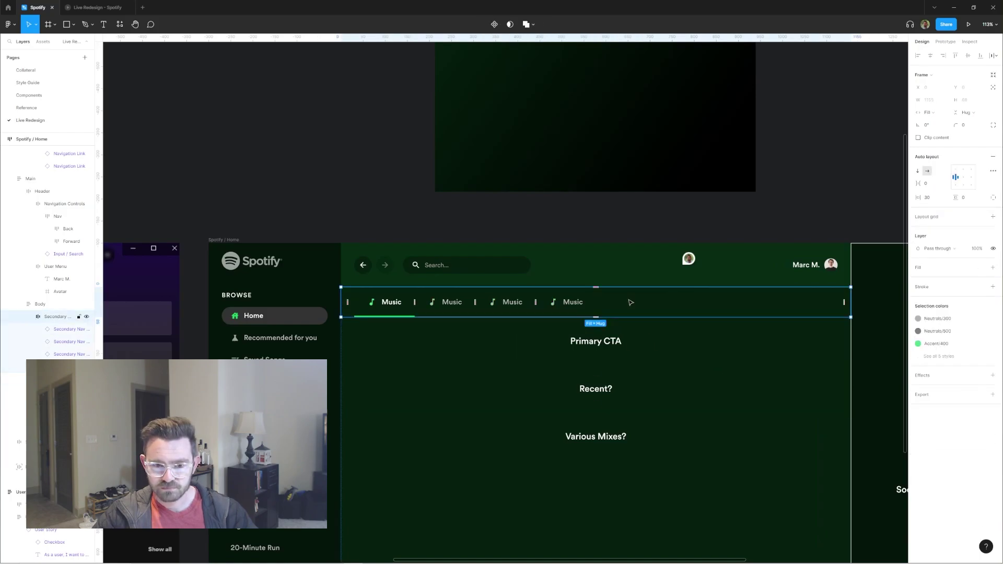
scroll(509, 314, "up", 3)
left_click(918, 287)
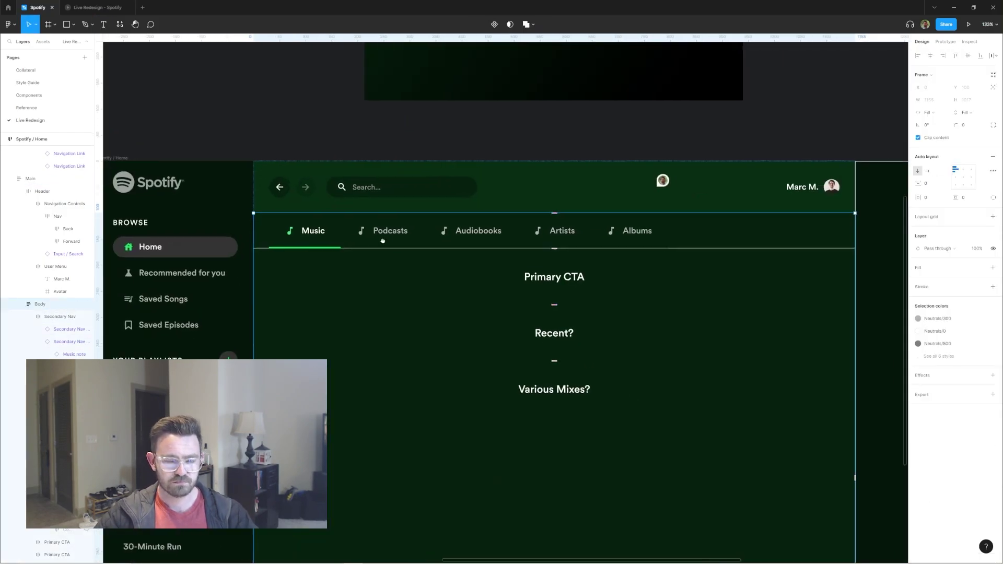
Step: Fill the whole secondary nav bar with Accent/800, then deselect everything
left_click(305, 238)
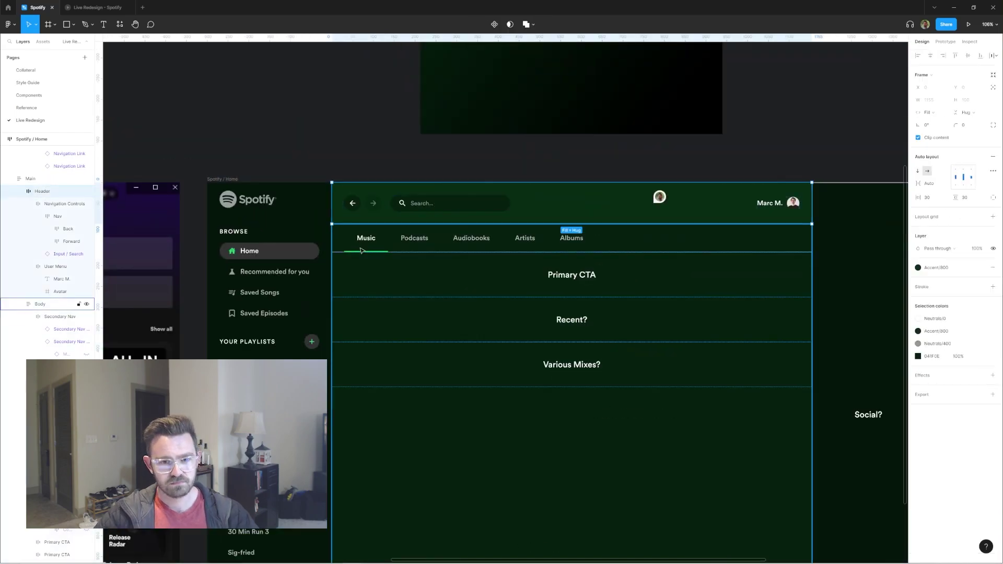
left_click(50, 204)
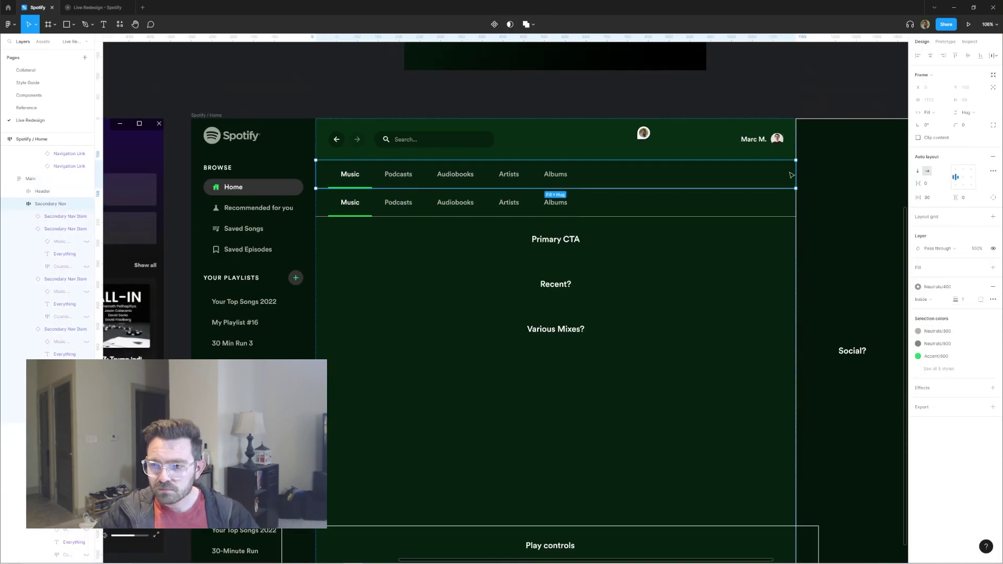
left_click(937, 365)
scroll(460, 210, "down", 3)
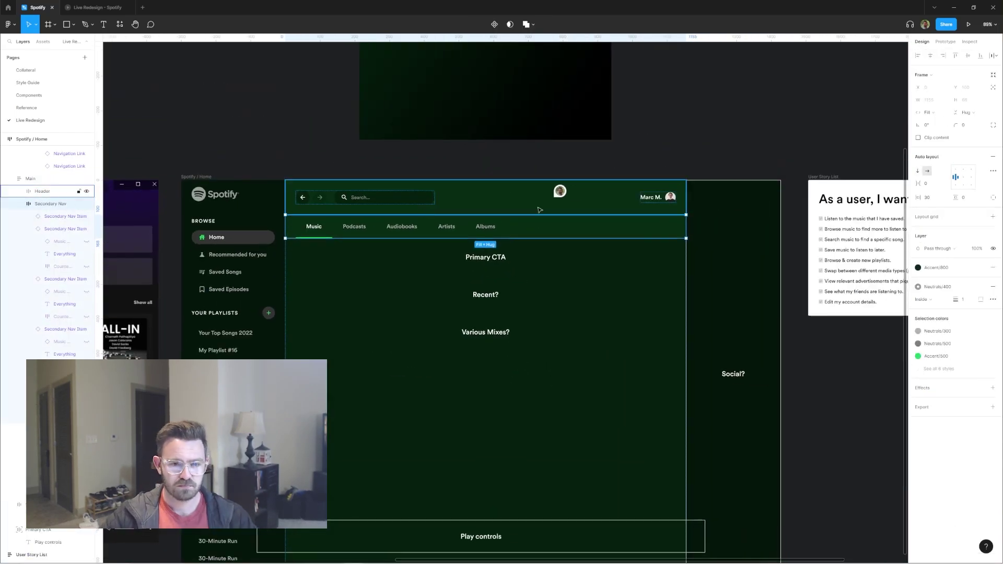
left_click(918, 280)
left_click(782, 157)
scroll(782, 157, "down", 1)
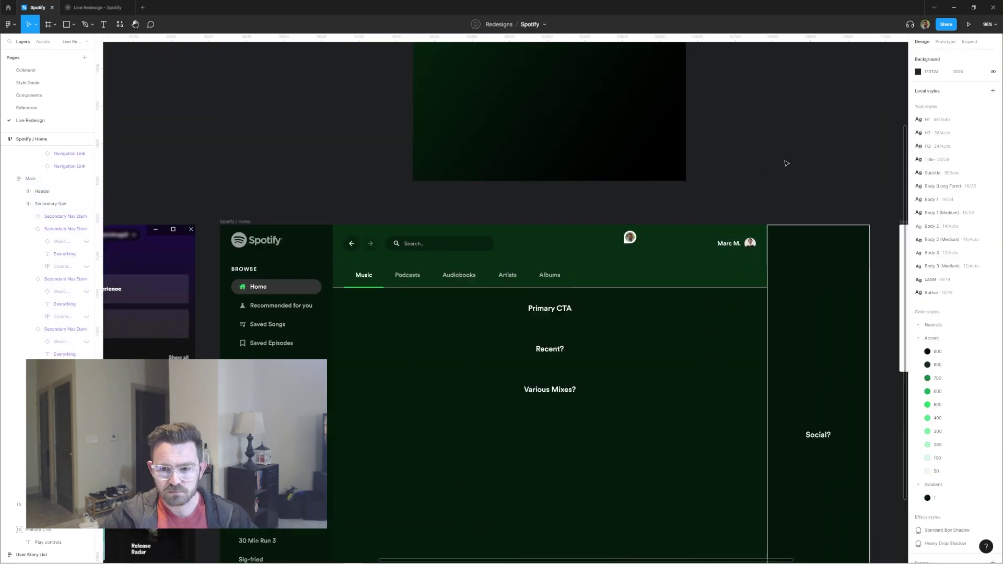
Step: Add the 'New release: Uppermost' title text at the left of the green banner
scroll(669, 121, "down", 2)
scroll(365, 209, "up", 3)
left_click(382, 208)
key("Escape")
key("Escape")
scroll(540, 209, "down", 3)
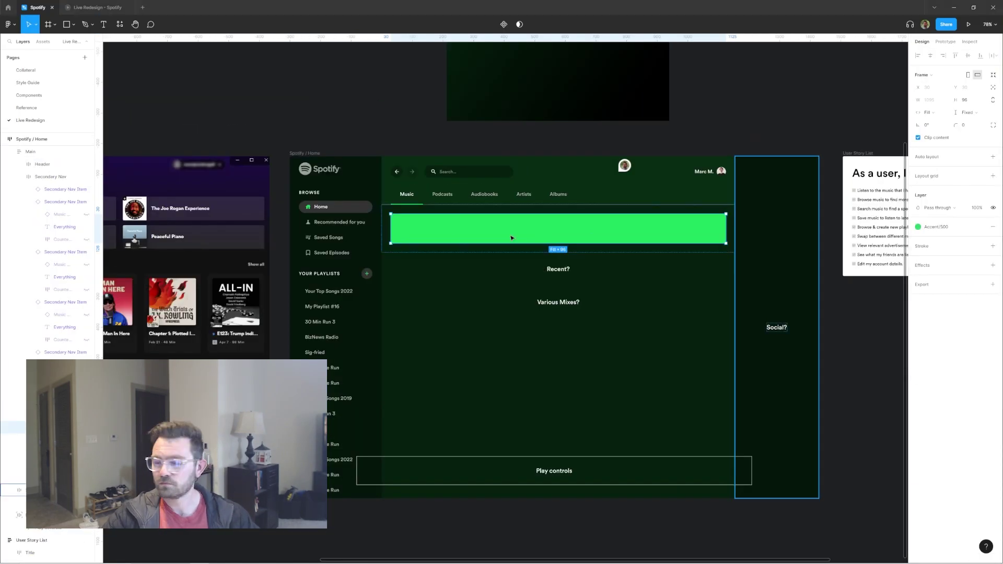
key("t")
left_click(405, 231)
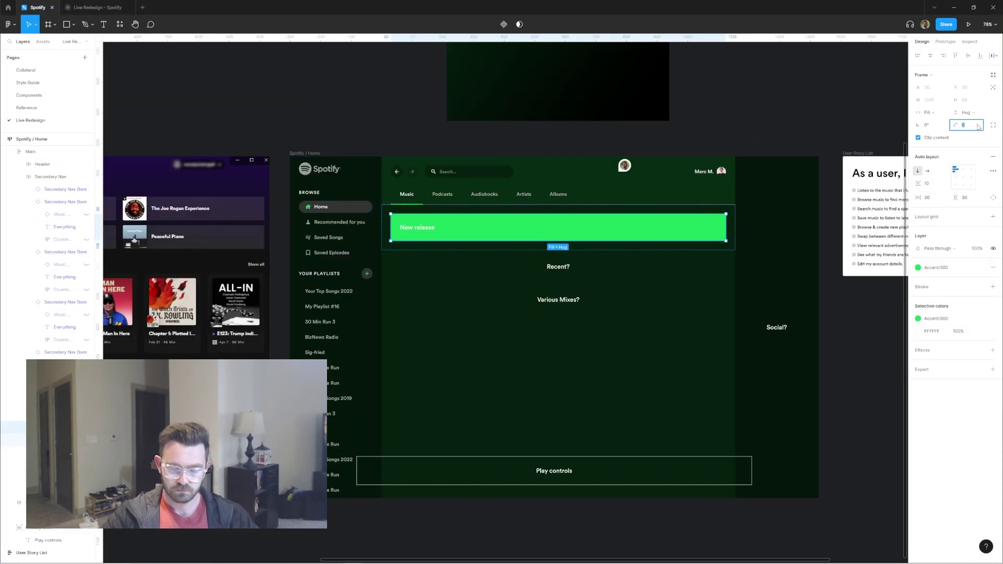
Step: Duplicate the title and replace the copy with a pasted description paragraph
key("ctrl+d")
key("Return")
type("For those who have seen the Earth from space, and for the hundreds and perhaps thousands more who will, the experience most certainly changes your perspective. The things that we share in our world are far more valuable than those which divide us.")
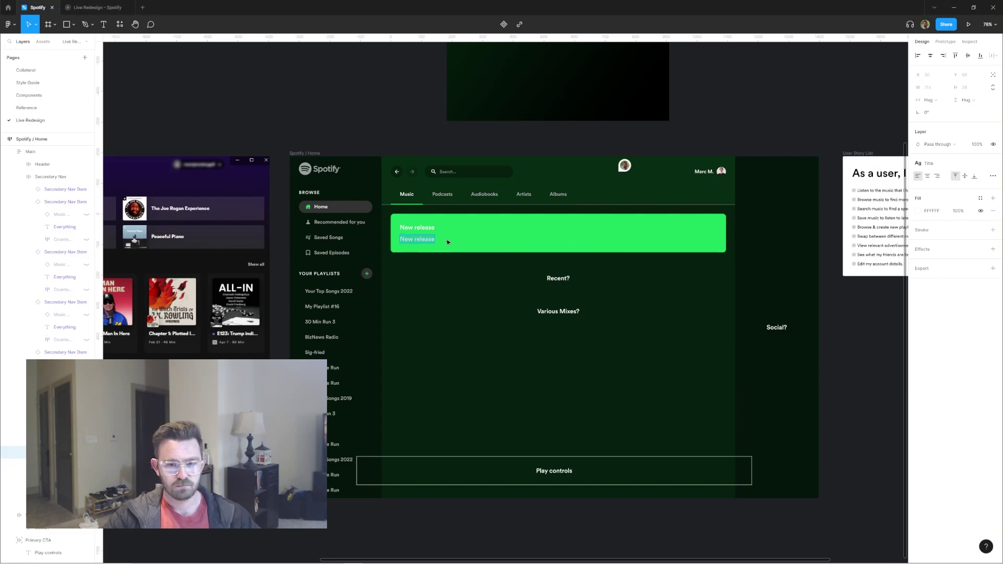
scroll(435, 211, "up", 3)
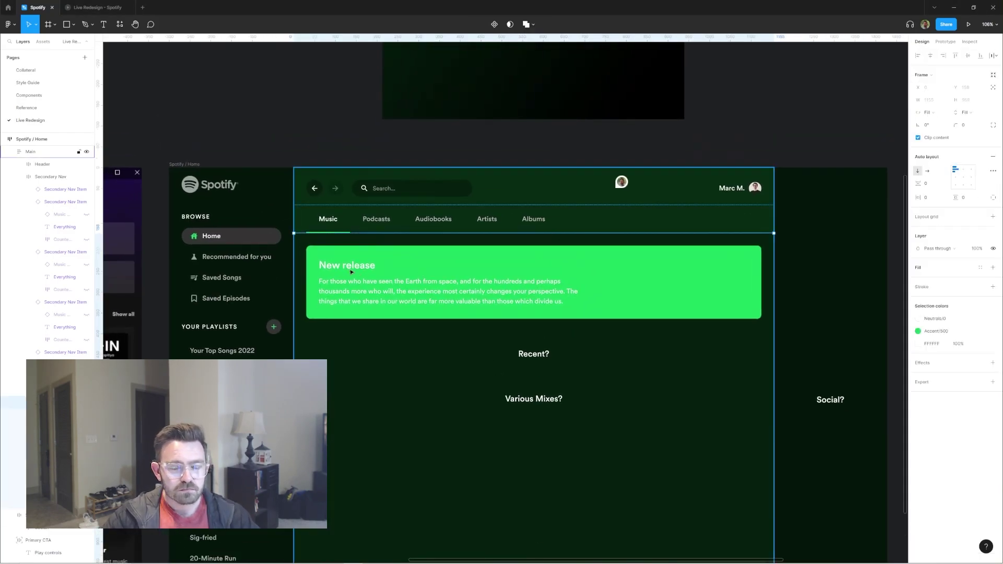
left_click(339, 220)
scroll(571, 237, "down", 3)
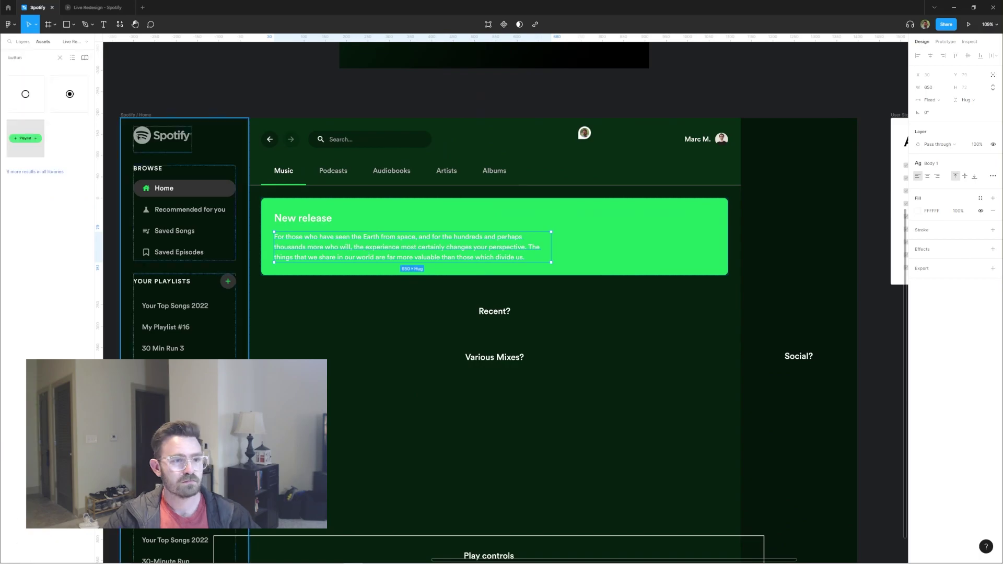
Step: Insert a Listen Now button with a filled Play circle icon and trim the paragraph's last sentence
left_click(965, 223)
left_click(946, 294)
left_click(378, 234)
double_click(378, 235)
key("BackSpace")
scroll(378, 228, "down", 5, "ctrl")
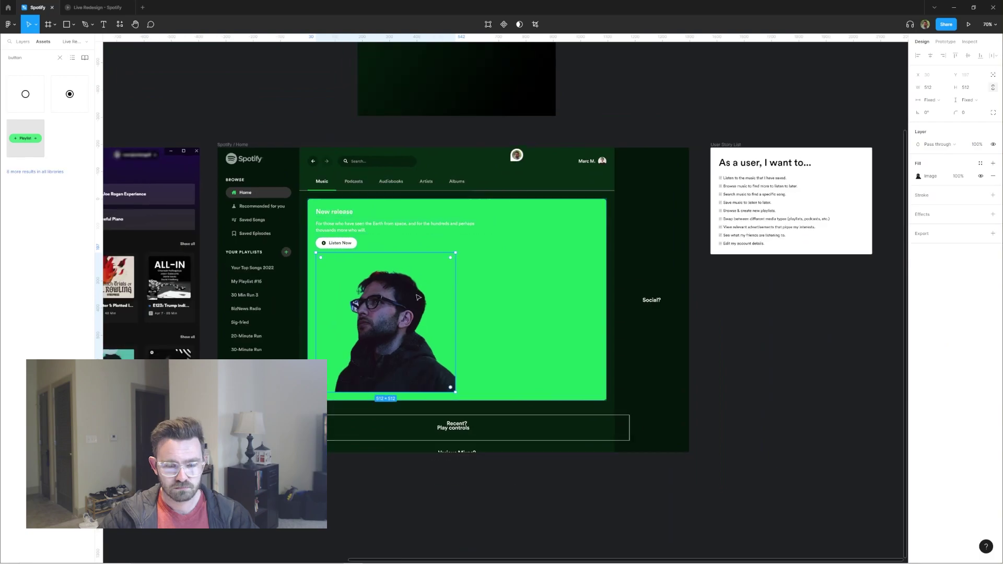
Step: Place the cut-out portrait on the banner's right with a large circle behind it
left_click_drag(432, 298, 428, 302)
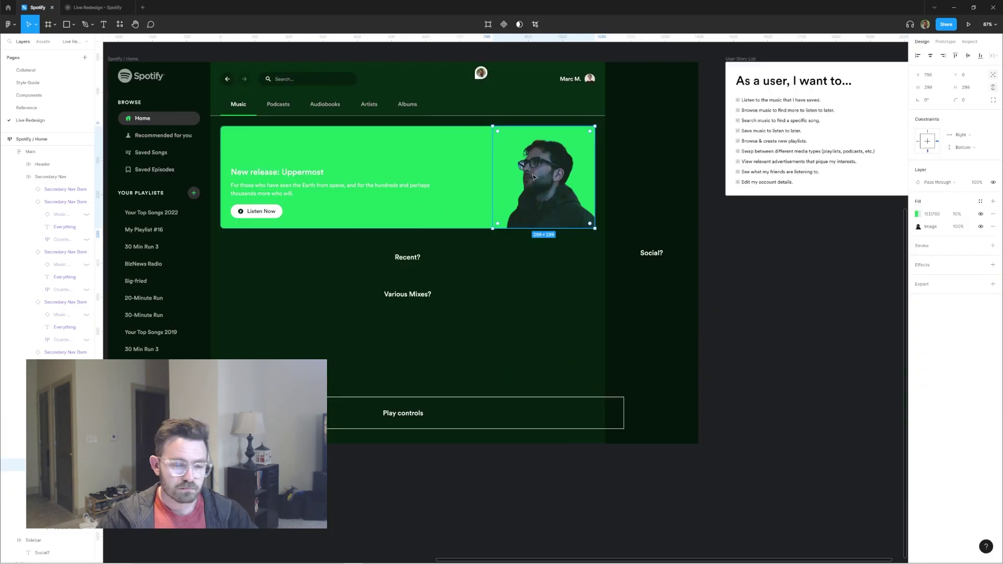
key("o")
left_click_drag(446, 120, 603, 278)
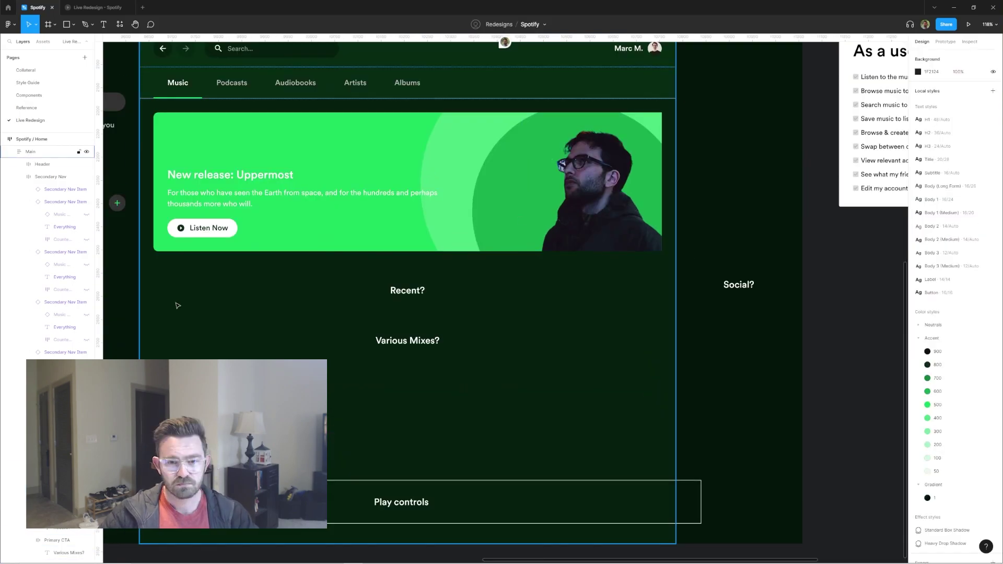
left_click(53, 502)
Step: Select the banner container and wrap the button and new text in auto layout
scroll(342, 194, "down", 5)
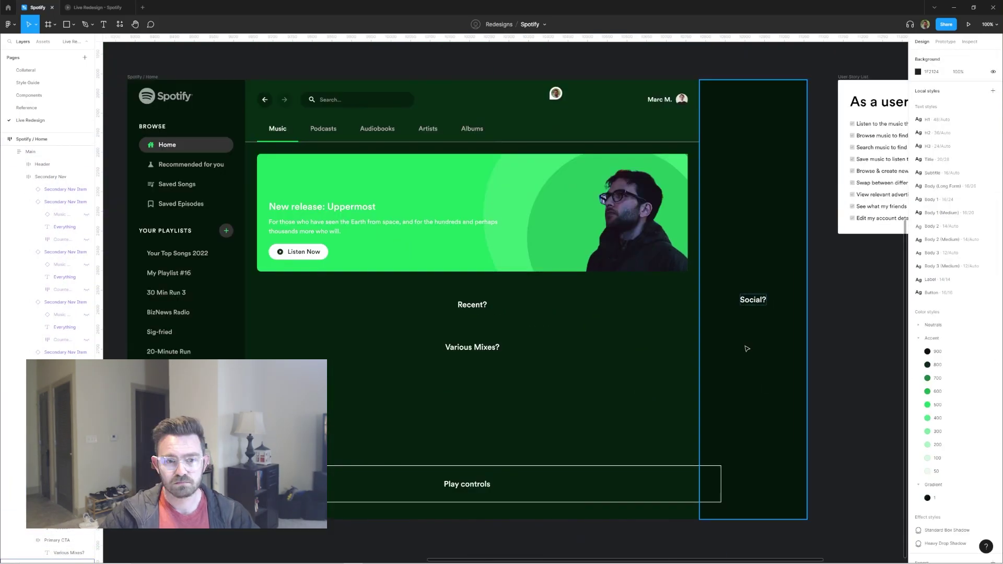
scroll(342, 195, "up", 5)
left_click(342, 194)
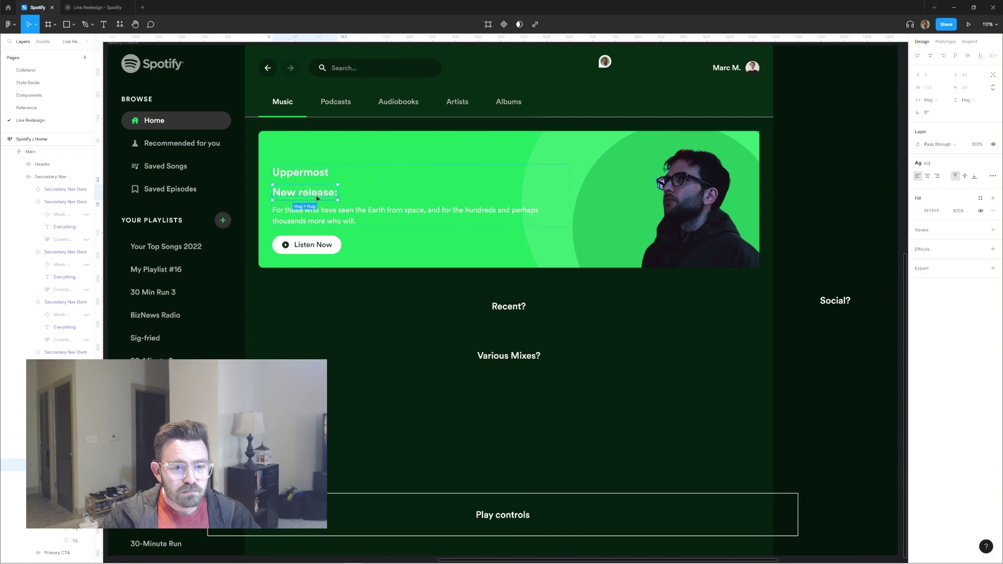
scroll(293, 181, "up", 3)
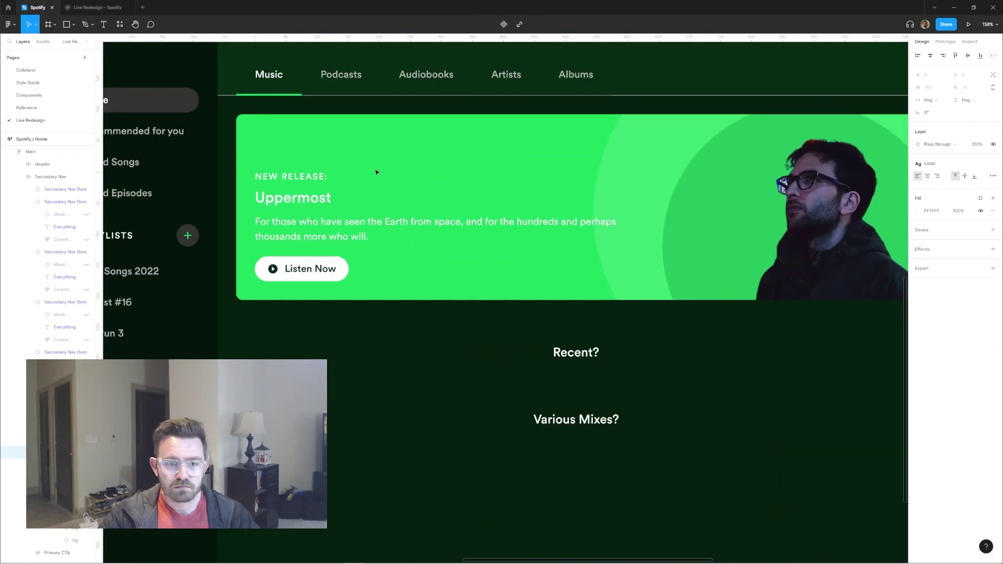
scroll(420, 236, "down", 5)
scroll(419, 235, "up", 4)
left_click(419, 235)
scroll(419, 235, "down", 5)
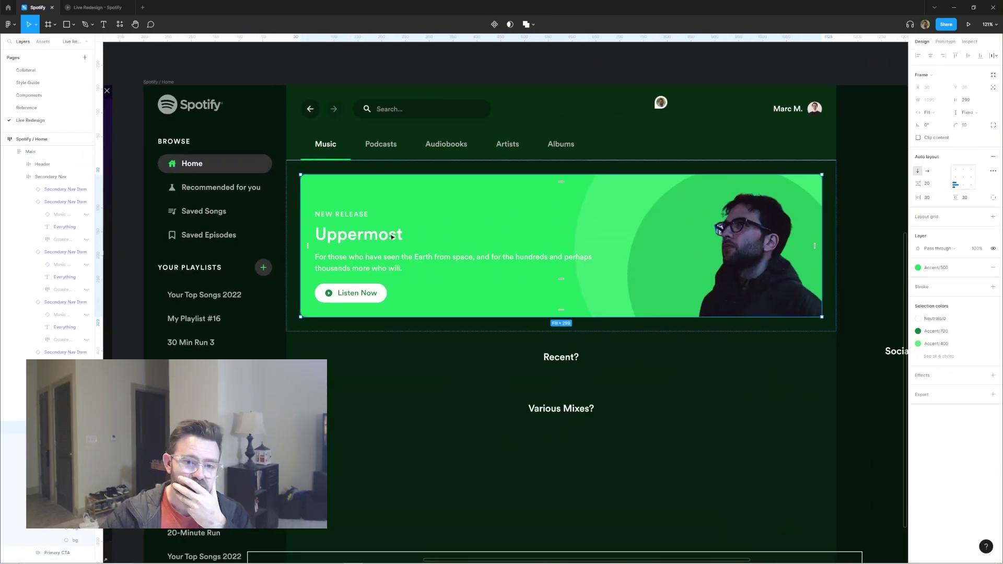
scroll(384, 266, "up", 4)
key("ctrl+z")
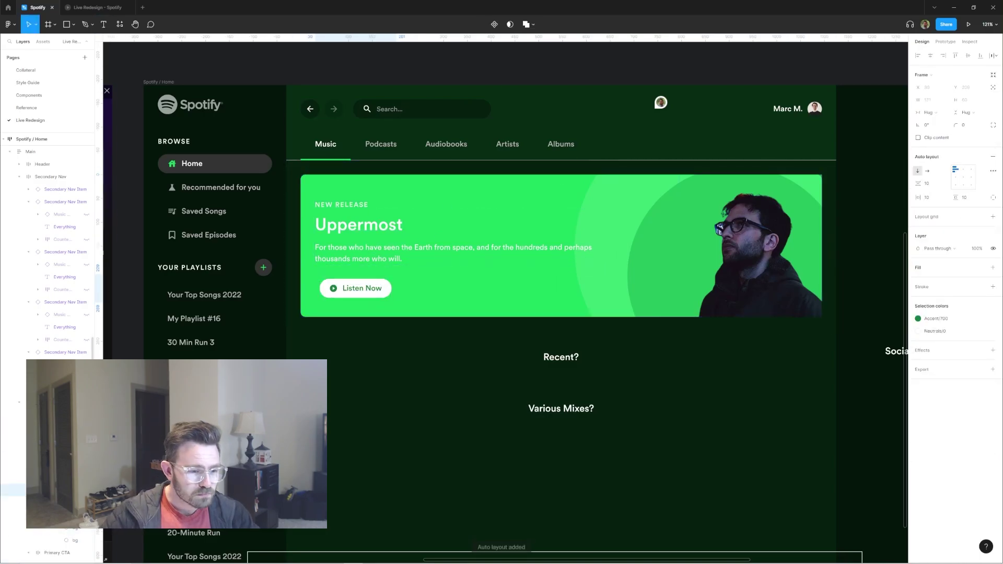
Step: Lay out the 12 songs text beside Listen Now and widen the layers list
left_click(928, 171)
left_click(929, 172)
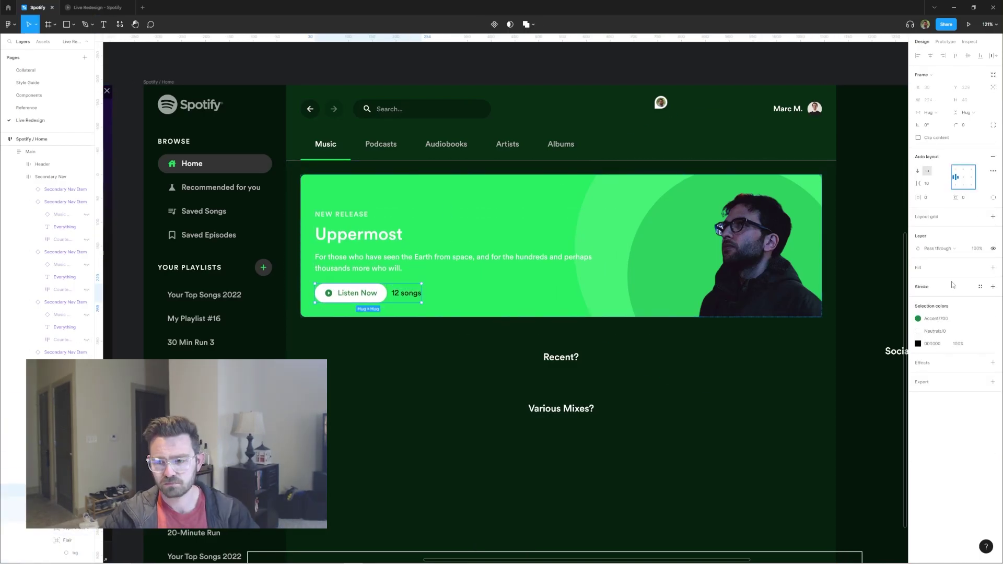
left_click_drag(103, 341, 151, 340)
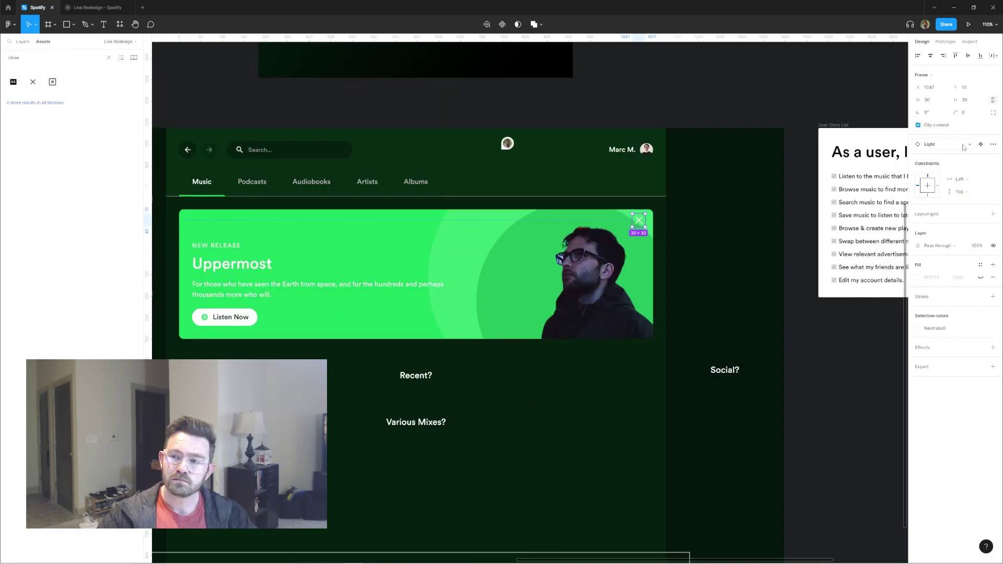
Step: Wrap the Recent? row in auto layout so its Recently Played heading sits left-aligned
left_click(510, 219)
scroll(871, 96, "down", 3)
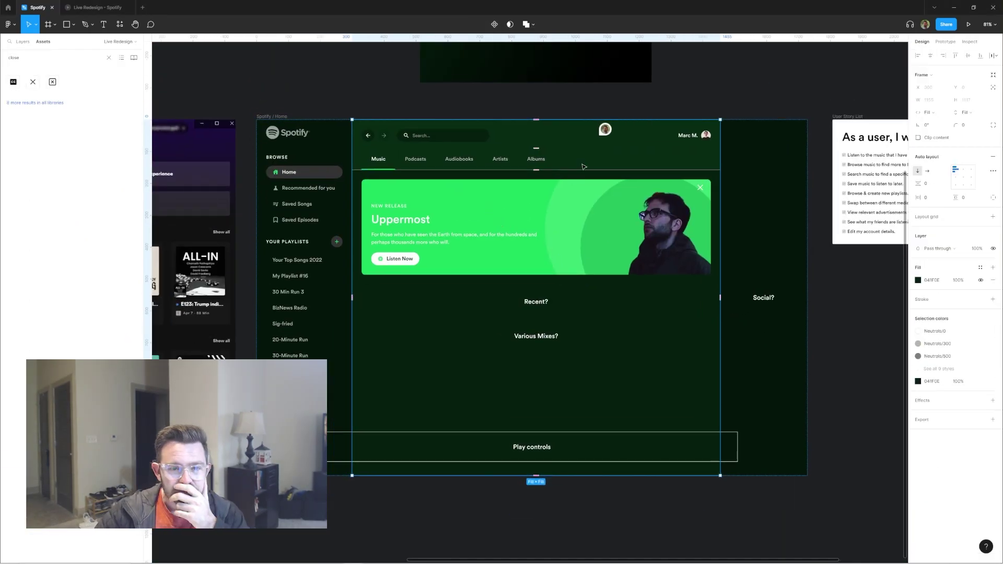
left_click(627, 303)
key("shift+a")
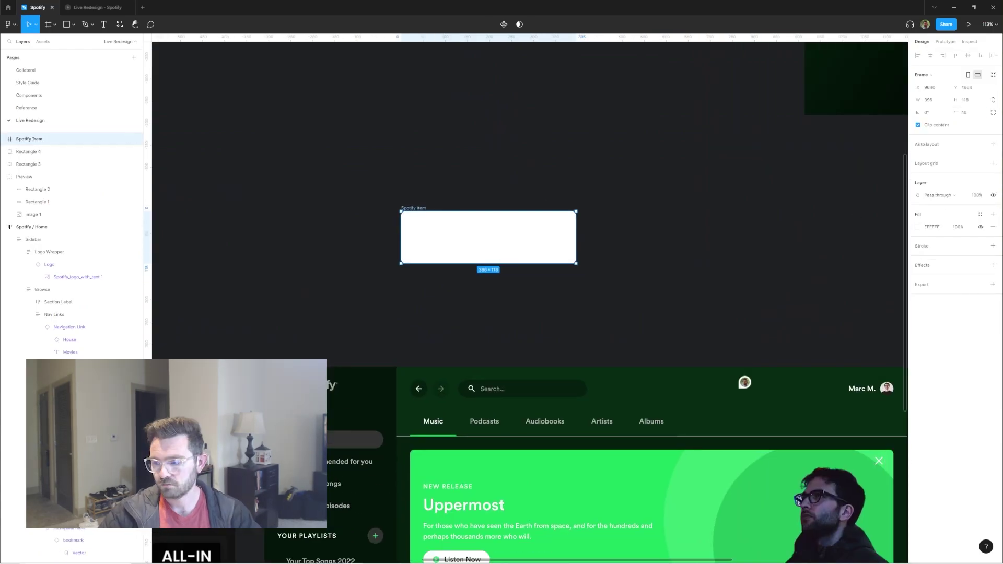
Step: Give the Spotify Item frame an Accent/800 fill and auto layout, placing metadata and song count under Discover Weekly
left_click(937, 312)
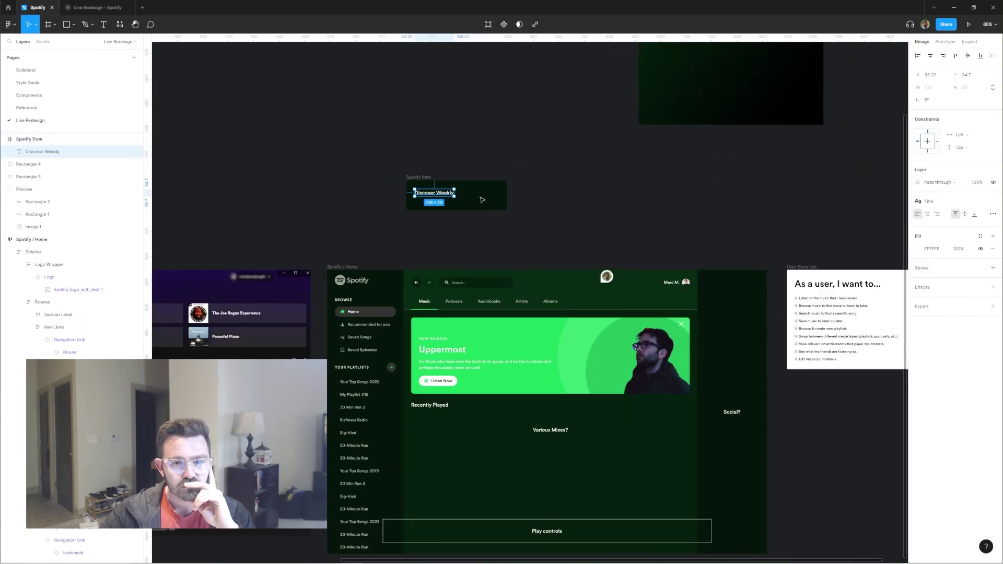
key("shift+a")
scroll(449, 197, "up", 3)
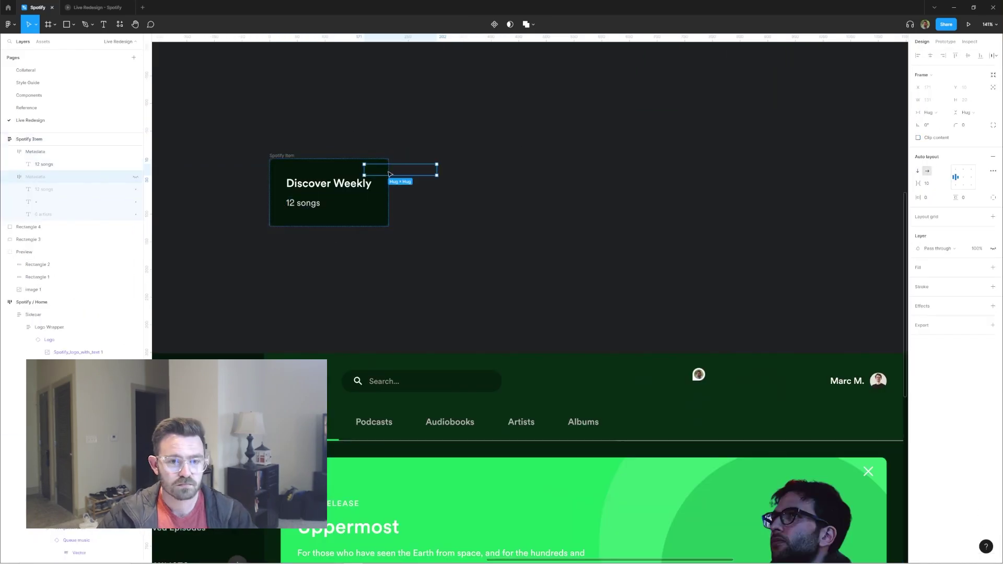
left_click_drag(389, 174, 315, 204)
key("ctrl+d")
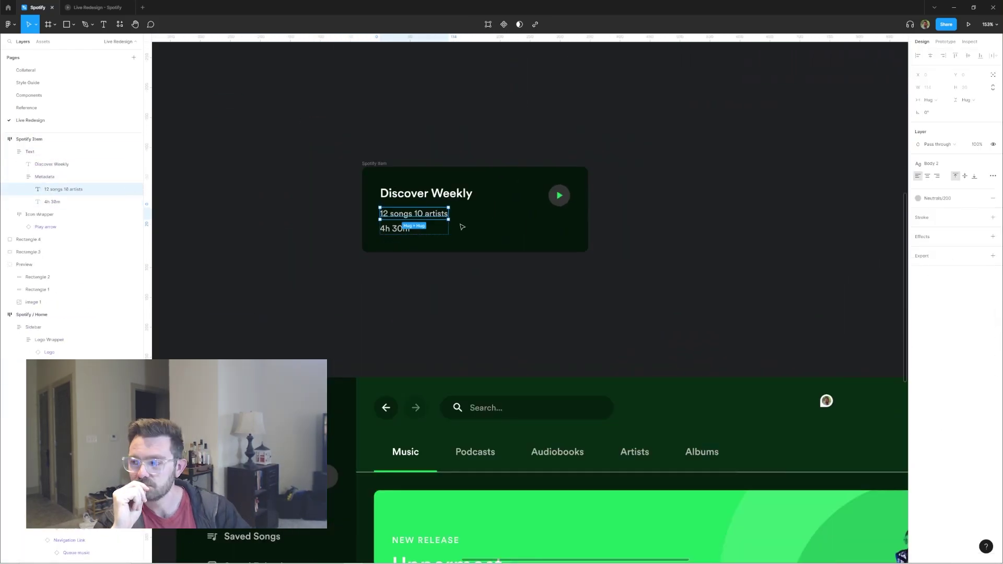
left_click(23, 152)
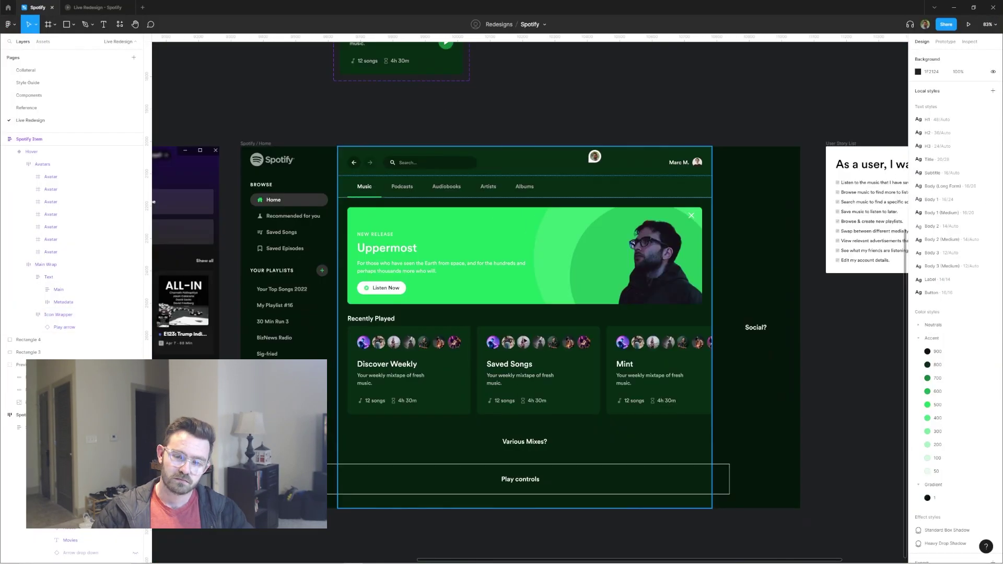
Step: Edit the Discover Weekly description, make avatar rows fill the card width, and pull musician photos from Unsplash
left_click(580, 275)
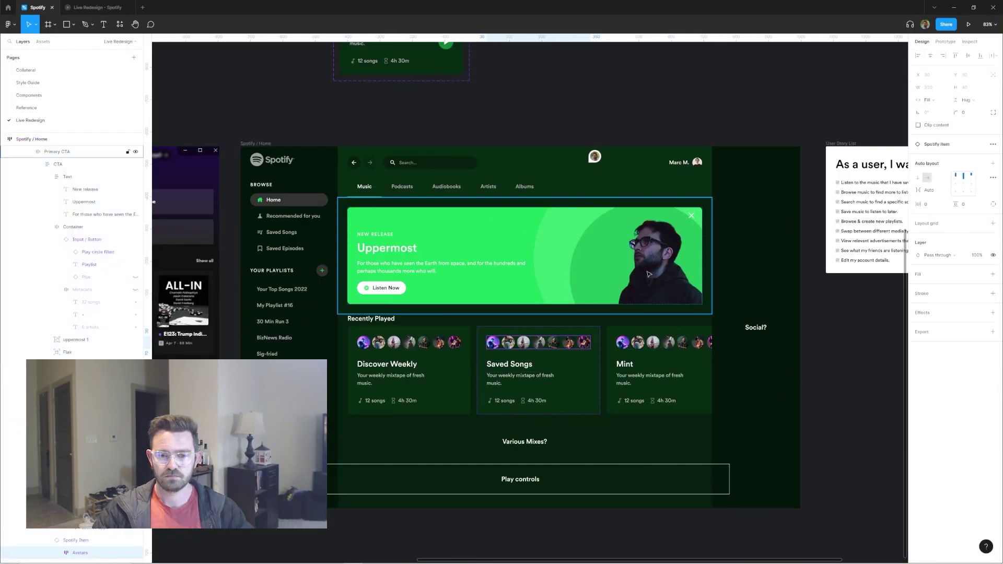
double_click(400, 378)
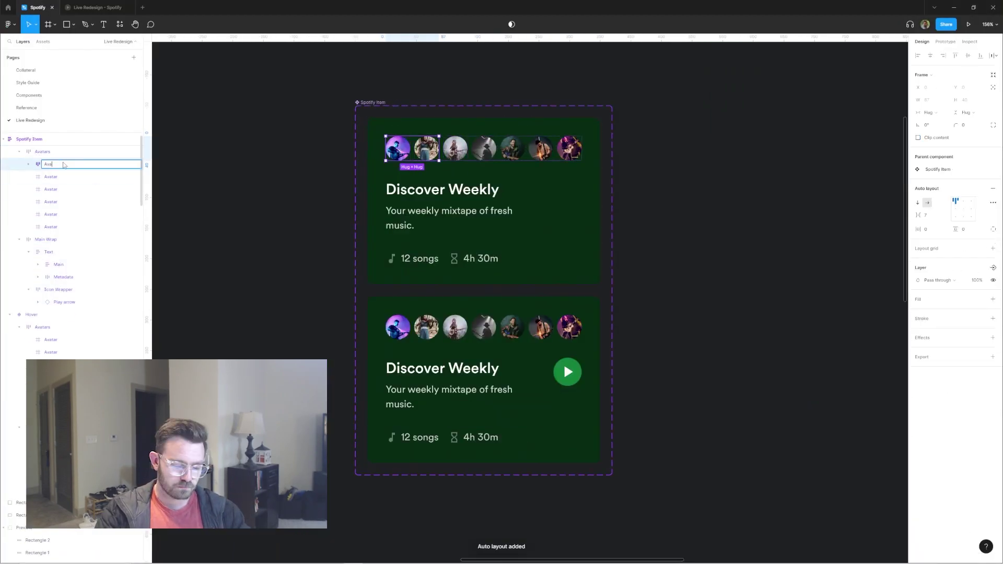
left_click(939, 112)
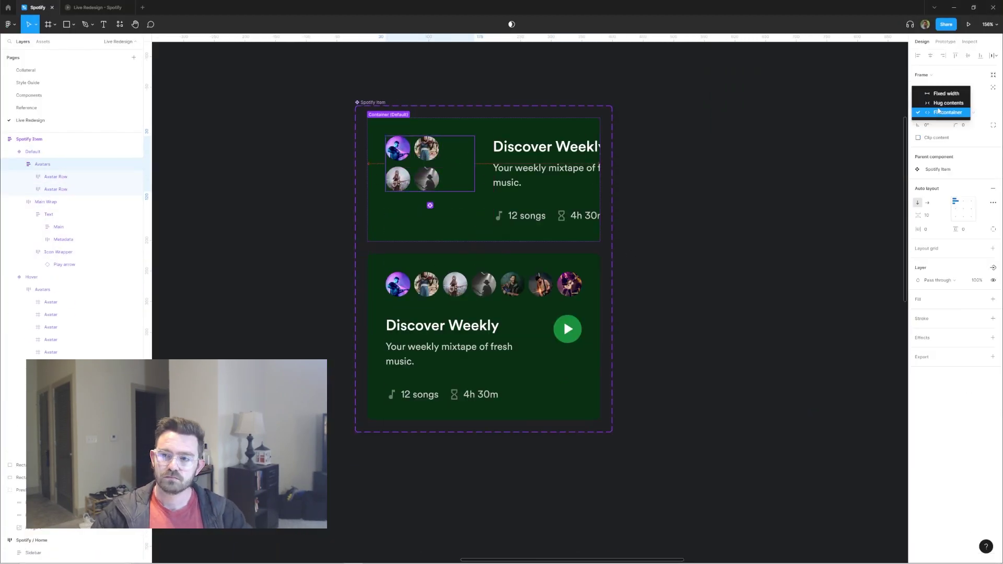
left_click(939, 112)
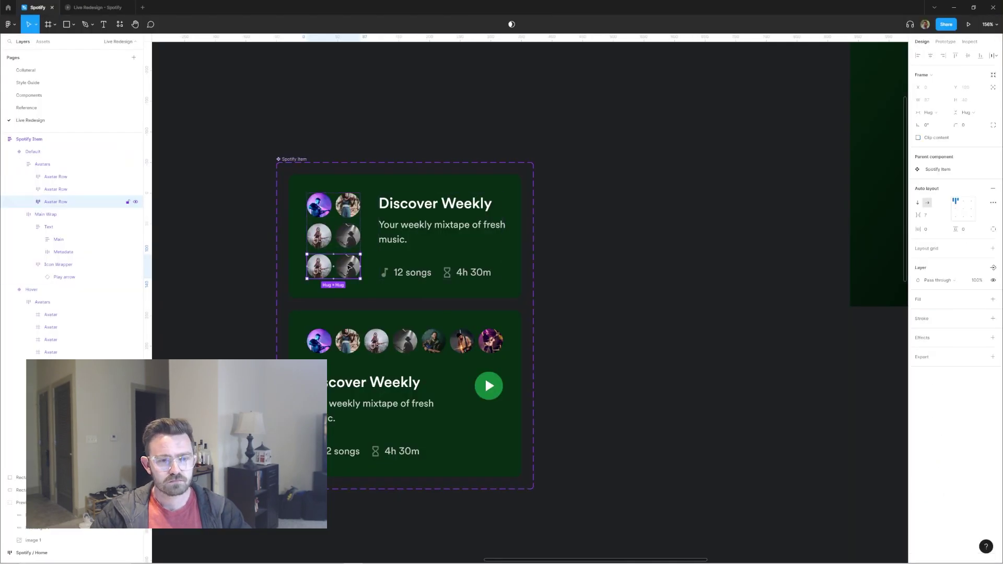
key("ctrl+alt+p")
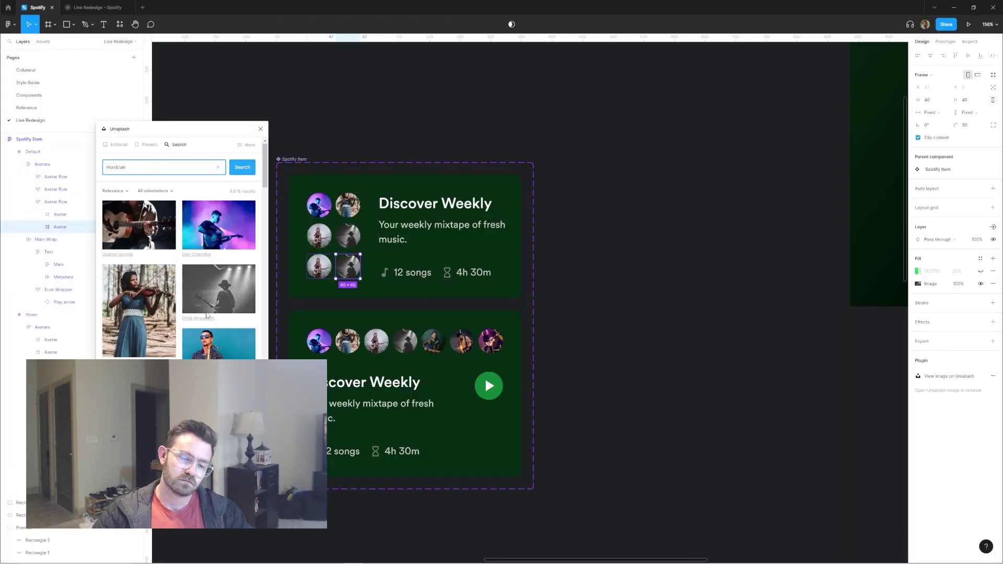
scroll(215, 322, "down", 3)
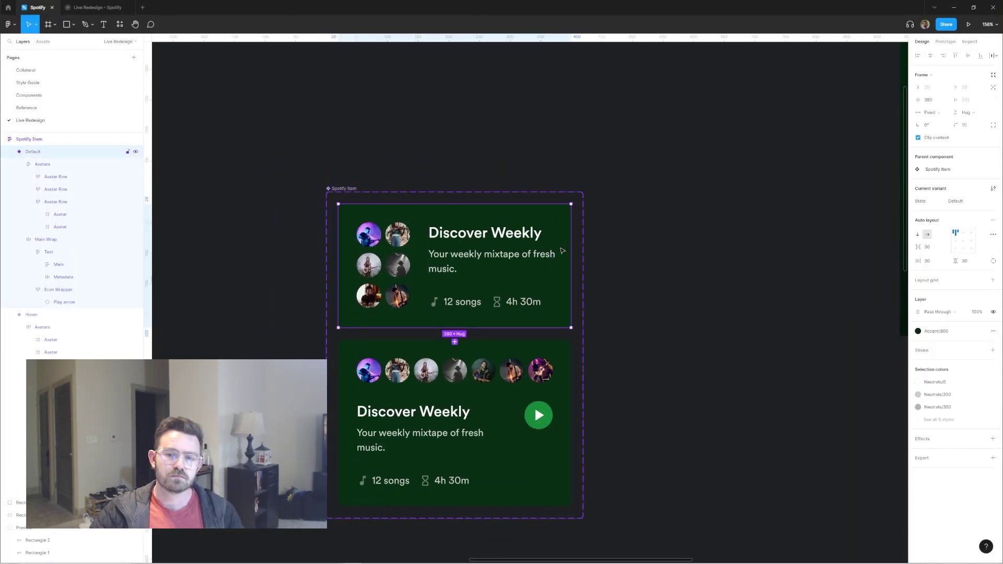
Step: Move the play button back to the card's right and remove its green circle in Default
key("ctrl+z")
key("ctrl+z")
key("ctrl+z")
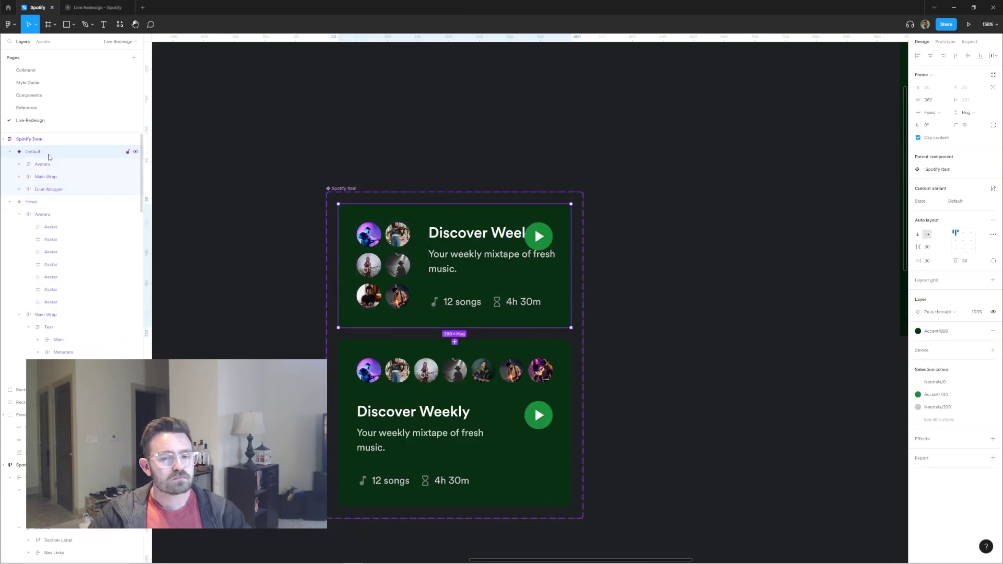
key("ctrl+z")
scroll(535, 406, "down", 2)
key("ctrl+z")
key("ctrl+z")
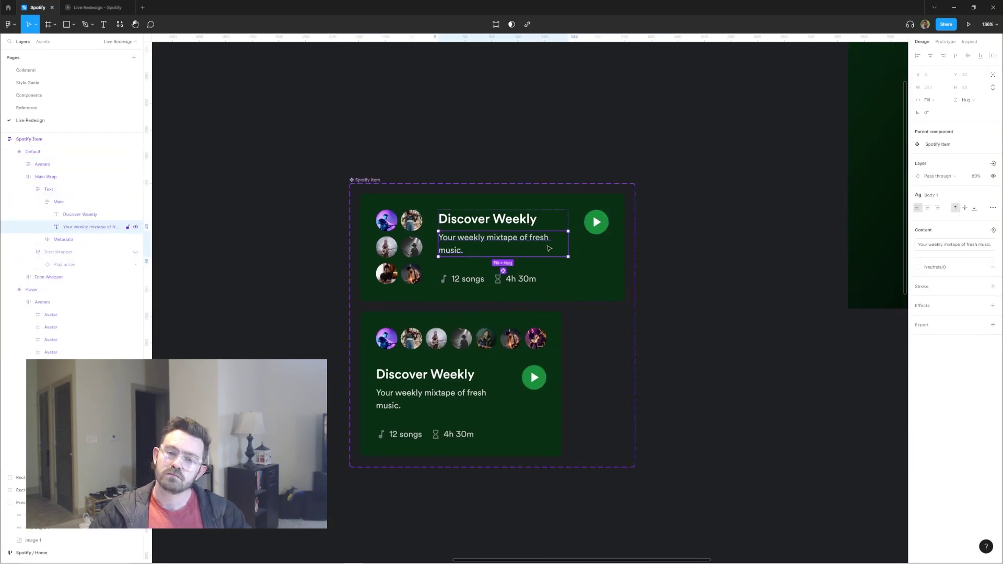
key("ctrl+z")
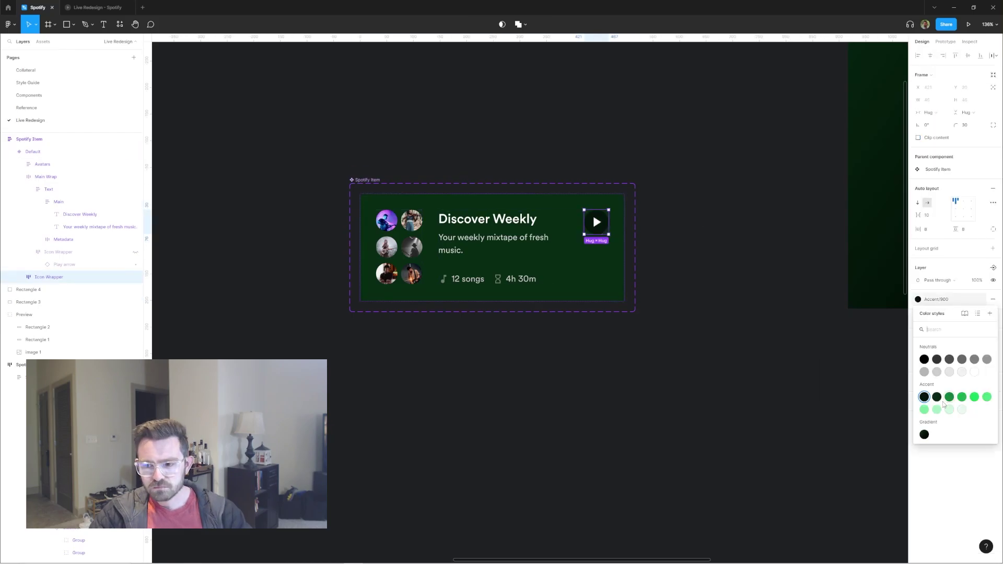
left_click(919, 322)
key("Escape")
Step: Restore the green hover variant and start editing the player bar's fill
scroll(601, 219, "down", 3)
key("ctrl+shift+z")
scroll(606, 209, "up", 1)
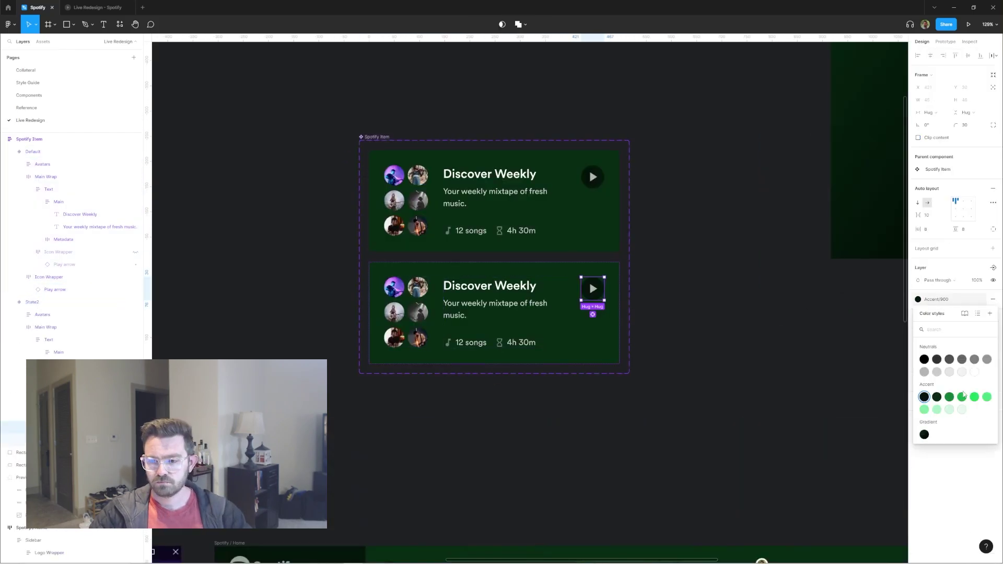
key("Escape")
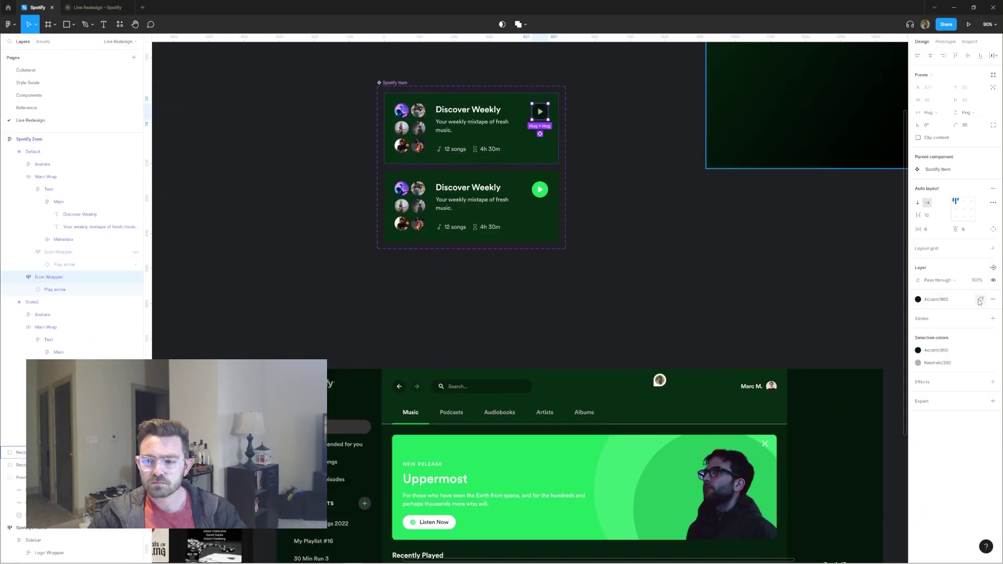
left_click(980, 301)
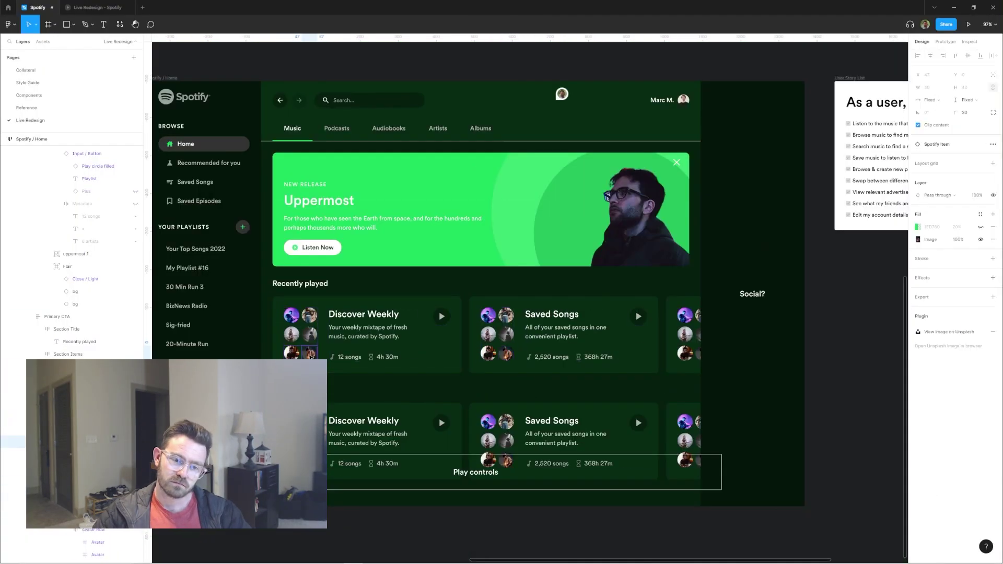
Step: Make the Play controls bar's fill transparent, then darken it to Accent/900
key("0")
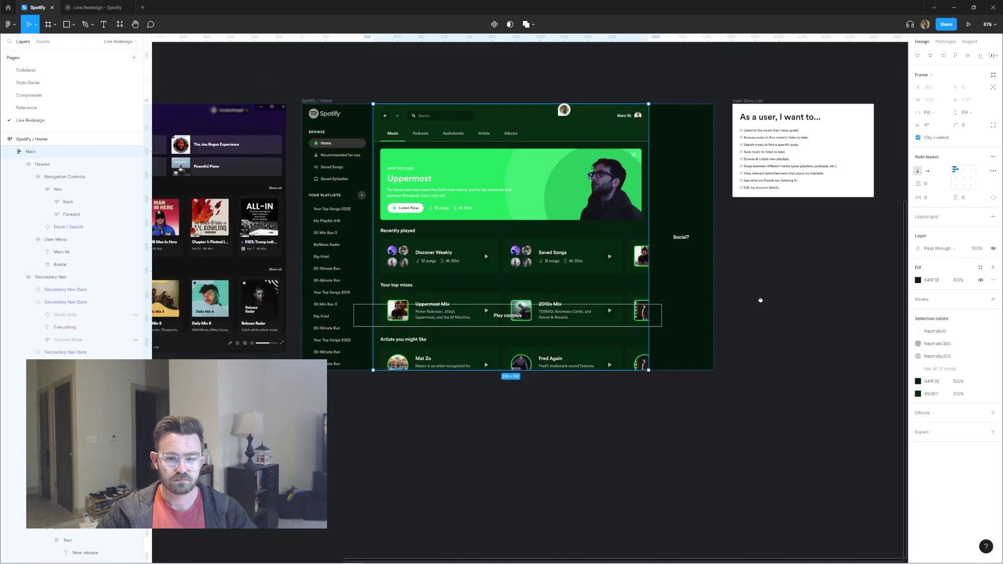
scroll(409, 206, "up", 3)
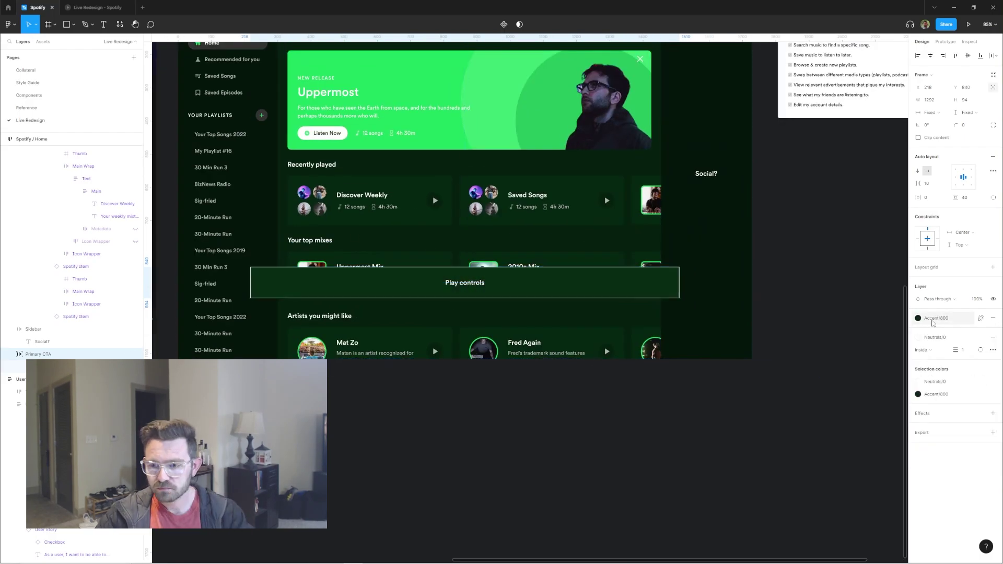
left_click(924, 415)
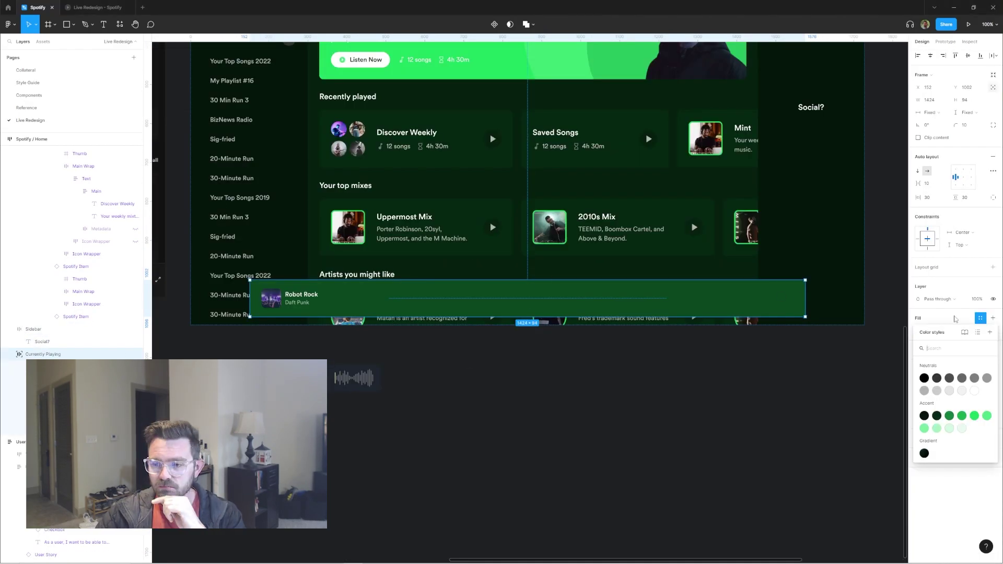
Step: Give the player bar a left-to-right linear gradient with a brighter left stop
left_click(898, 349)
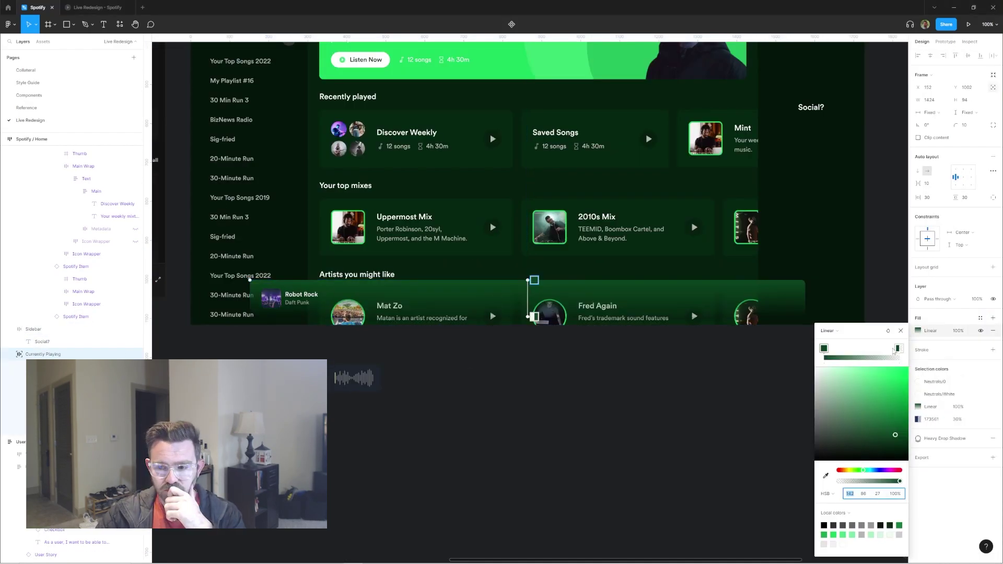
left_click_drag(533, 280, 253, 273)
left_click_drag(573, 309, 801, 313)
left_click(690, 381)
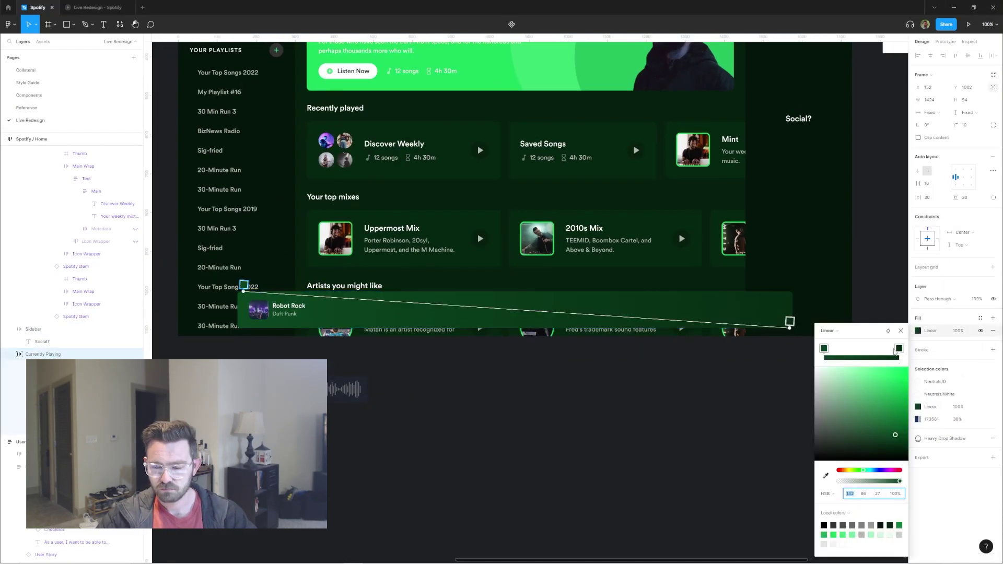
left_click(899, 526)
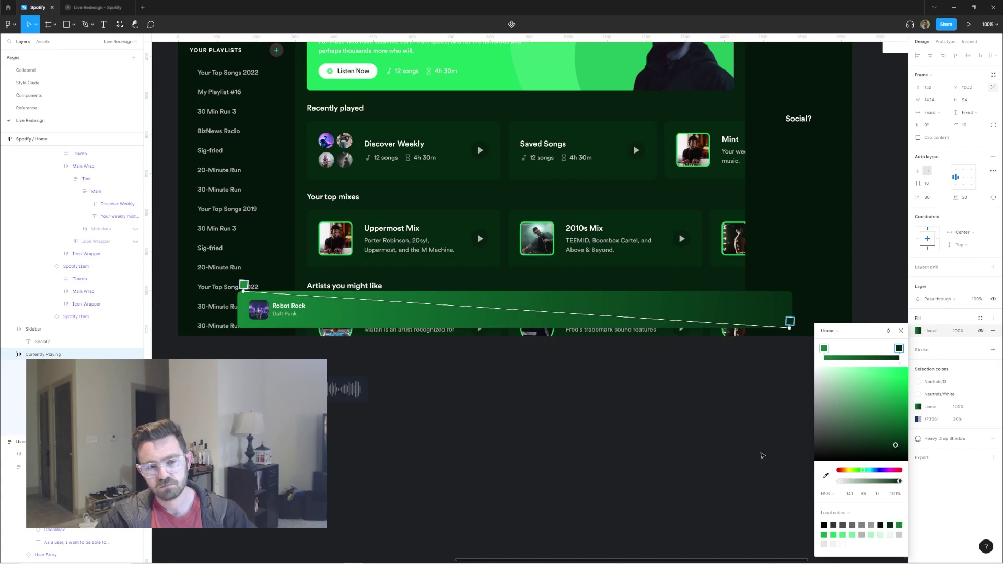
key("Escape")
scroll(568, 193, "down", 2)
scroll(568, 193, "up", 2)
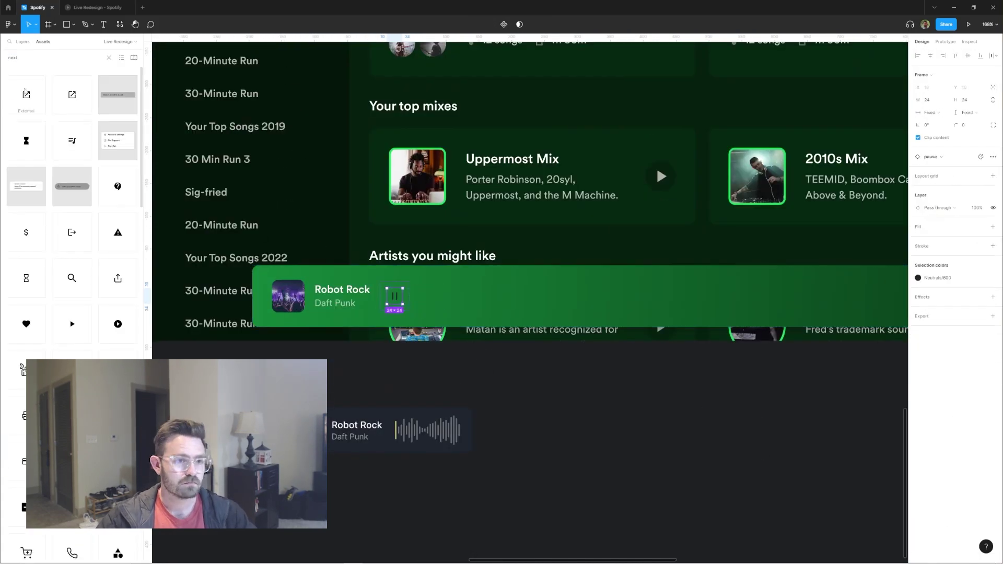
Step: Add previous, pause and next icons from a 'pause' asset search and group them
triple_click(42, 56)
type("pau")
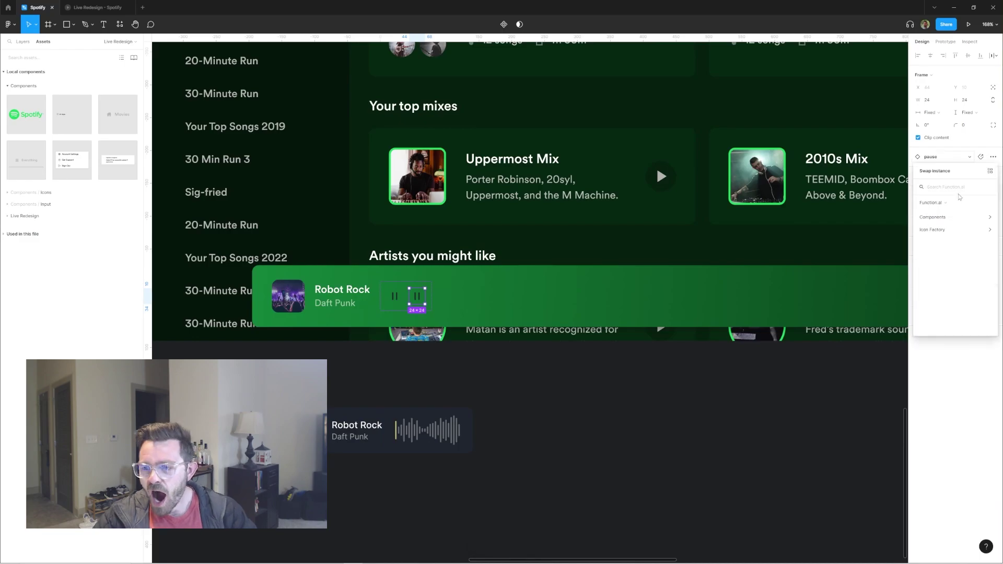
type("se")
left_click_drag(13, 82, 435, 301)
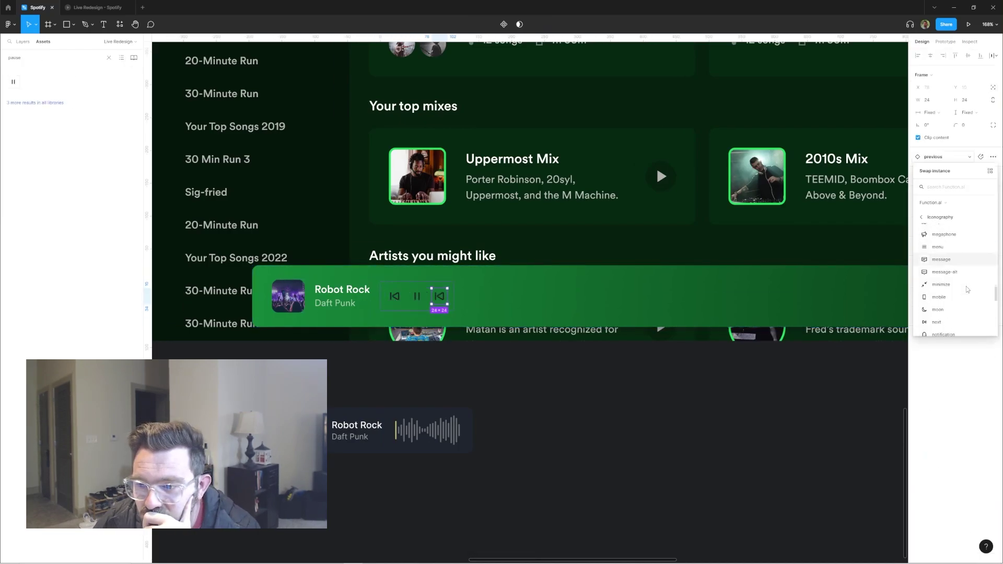
left_click(937, 312)
key("ctrl+a")
left_click(918, 278)
key("Escape")
Step: Fill the controls wrapper with Accent/700 and select the Currently Playing bar
scroll(880, 345, "down", 2, "ctrl")
left_click(859, 427)
left_click(859, 416)
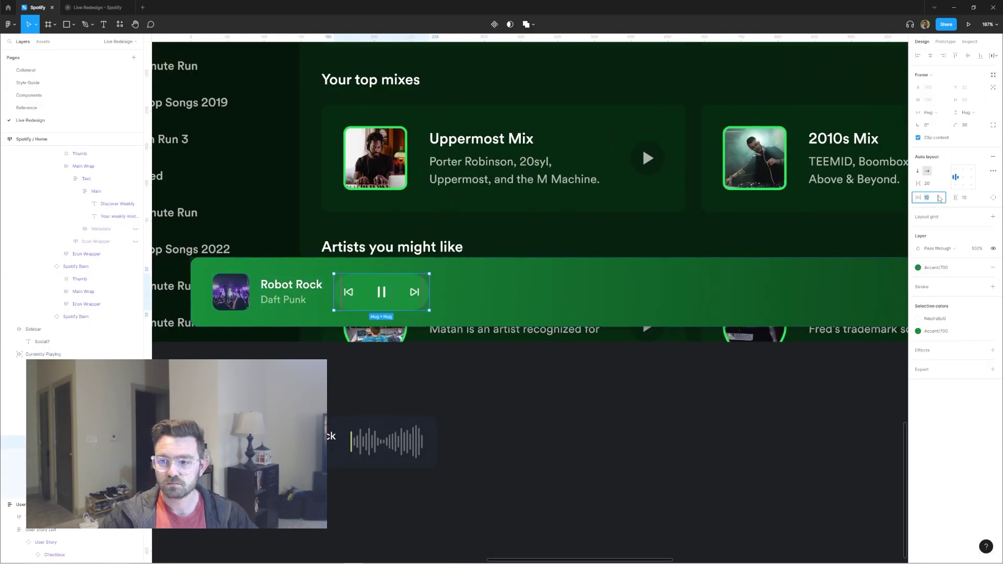
left_click(453, 289)
scroll(452, 288, "down", 3, "ctrl")
Step: Lengthen the waveform by duplicating its peaks
left_click_drag(369, 367, 423, 282)
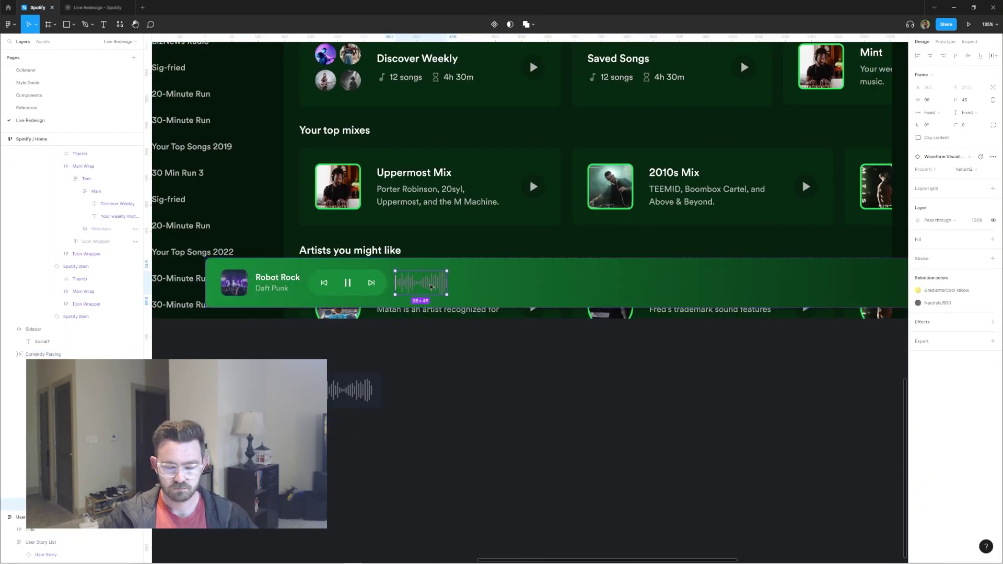
key("ctrl+z")
scroll(461, 279, "up", 5)
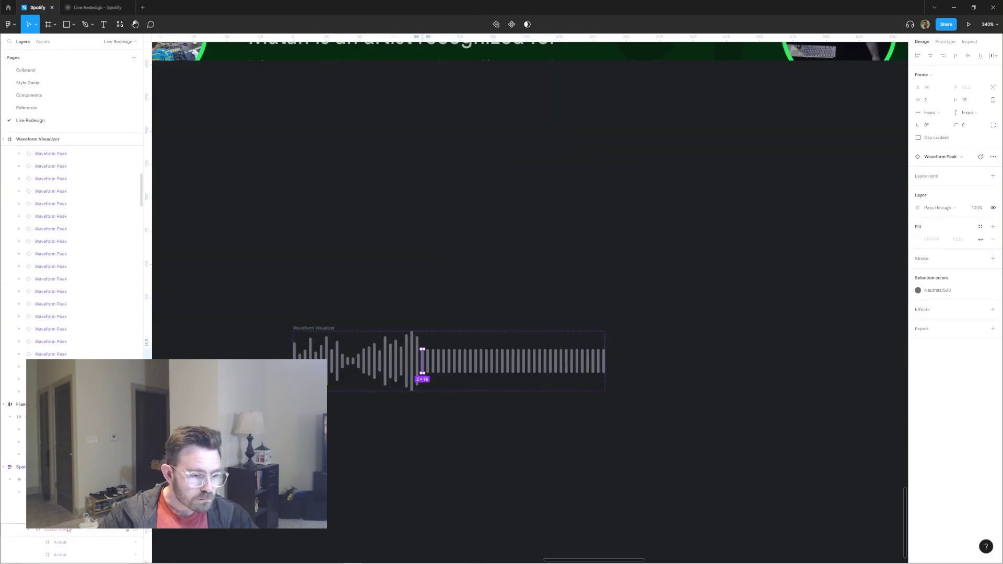
key("ctrl+d")
key("ctrl+d")
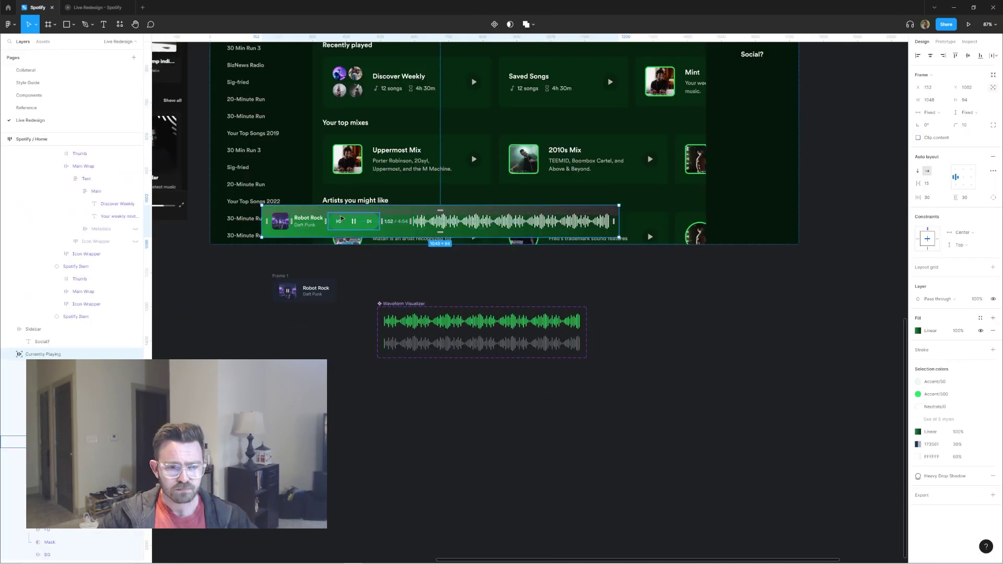
scroll(341, 219, "up", 3)
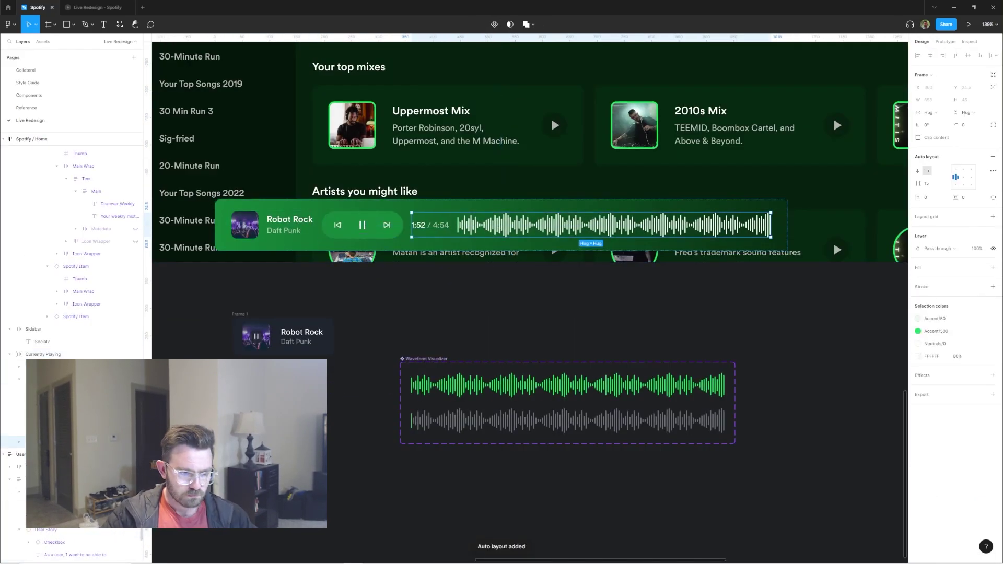
Step: Adjust the player's item spacing and wrap its controls in auto layout
left_click(938, 185)
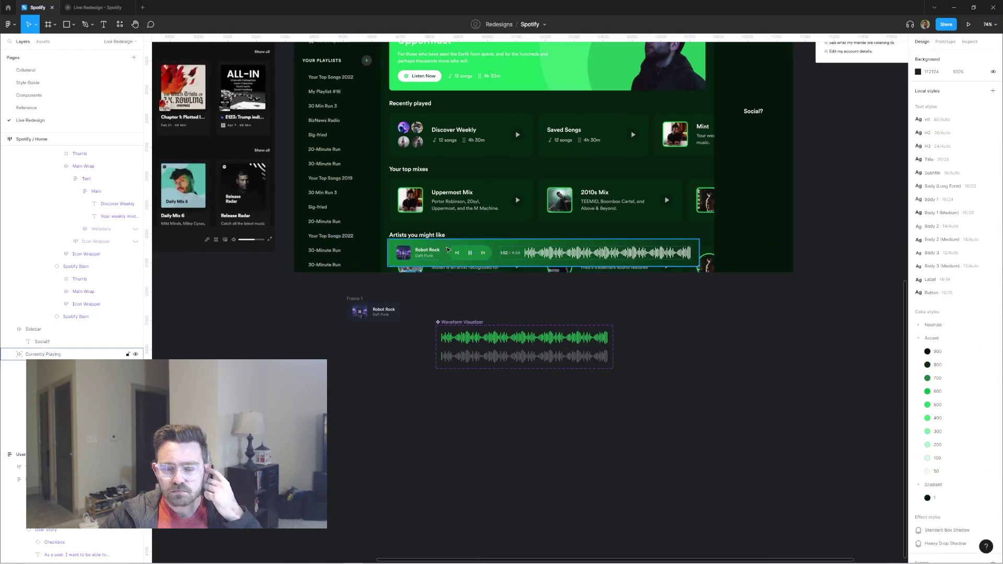
key("shift+a")
scroll(417, 261, "down", 2)
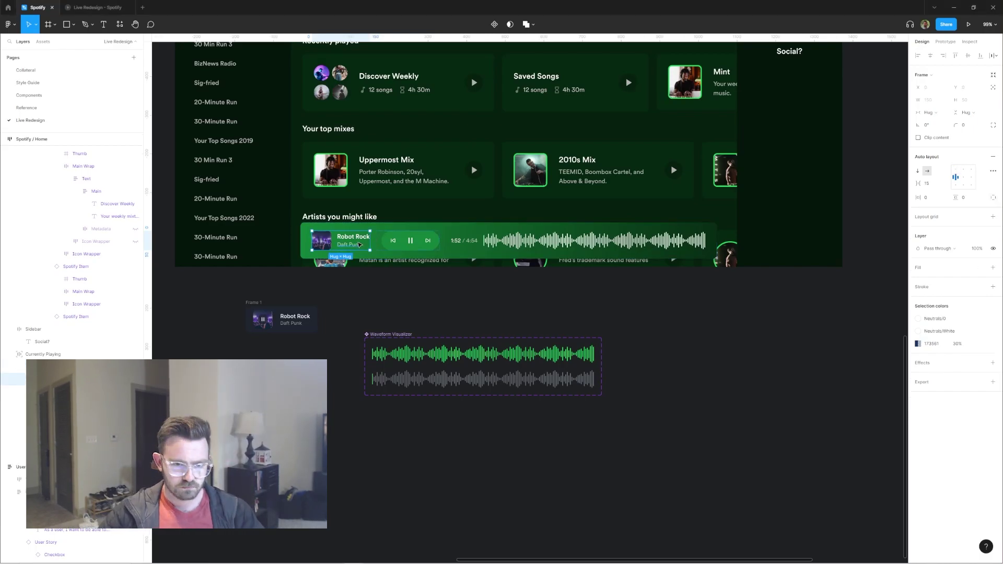
scroll(384, 243, "up", 5)
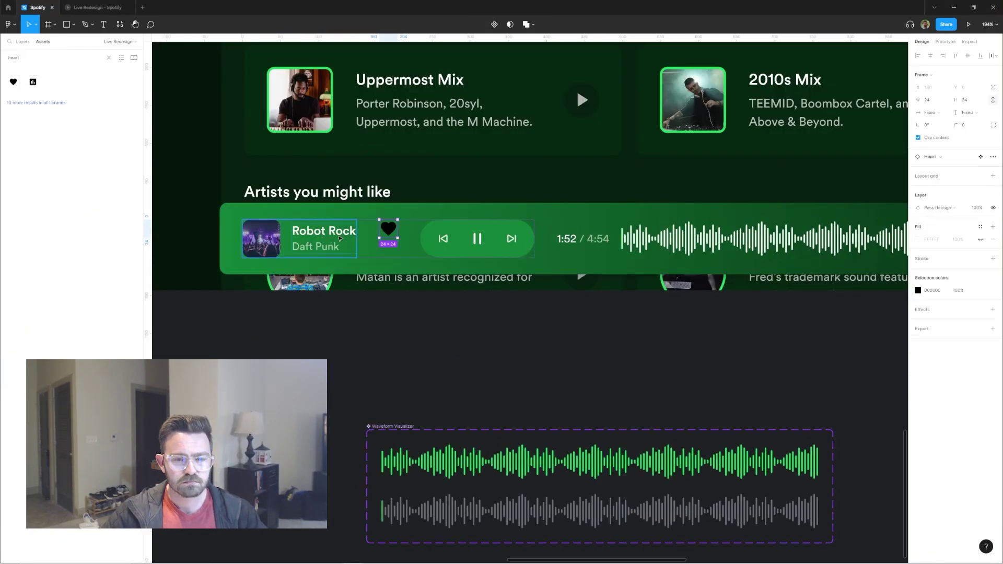
Step: Give the heart icon beside the track name a bright green Accent fill
left_click(981, 227)
left_click(984, 324)
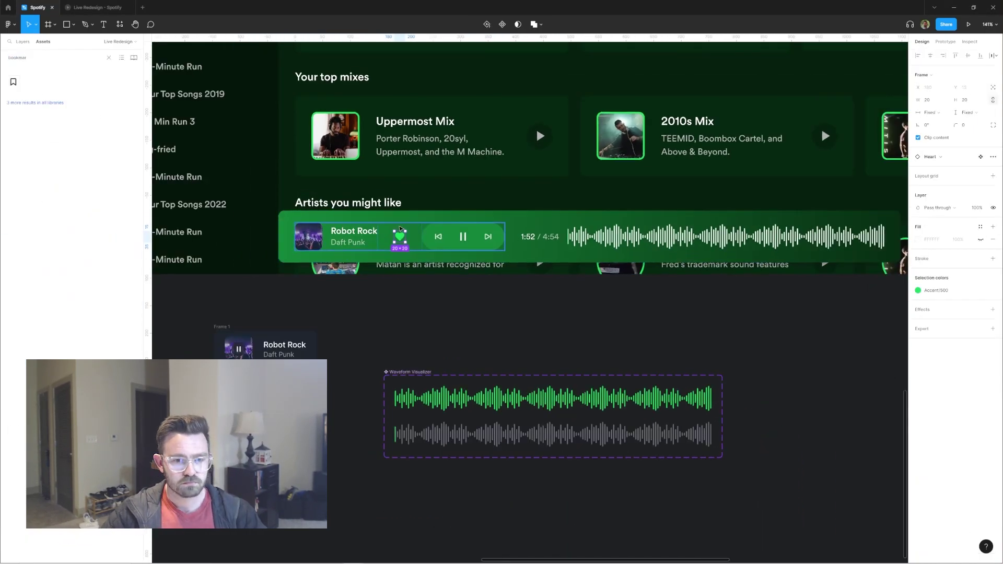
key("Escape")
scroll(400, 229, "down", 2)
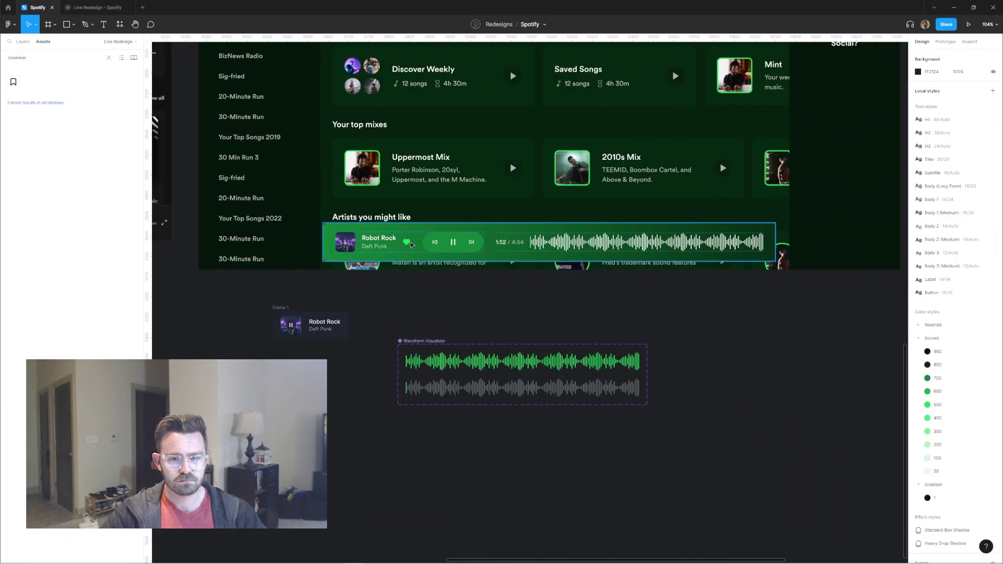
scroll(460, 226, "down", 2)
Step: Add a shuffle icon to the controls and give it a darker colour style
left_click(454, 282)
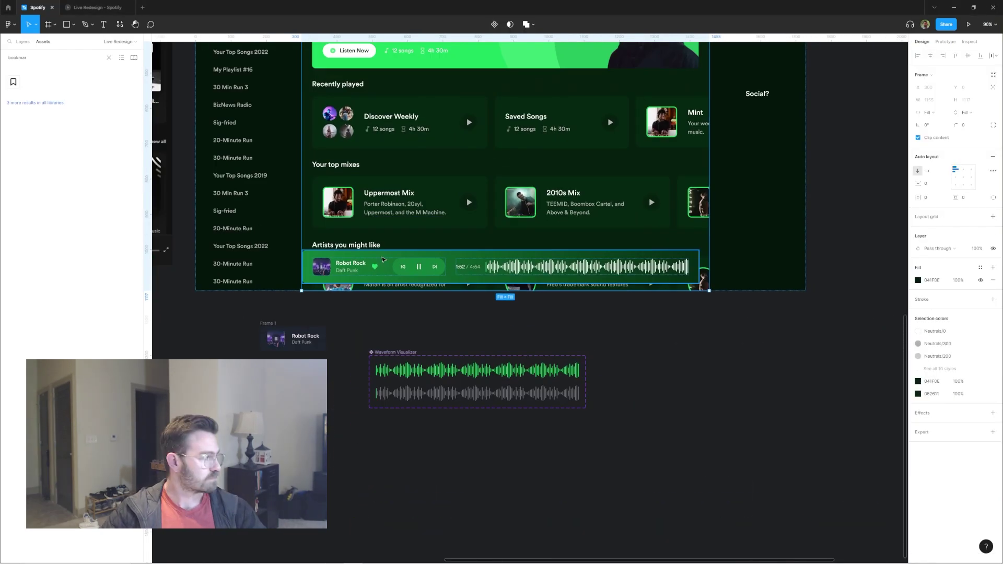
left_click(403, 266, "ctrl")
key("ctrl+d")
scroll(367, 268, "up", 5)
scroll(516, 219, "down", 2)
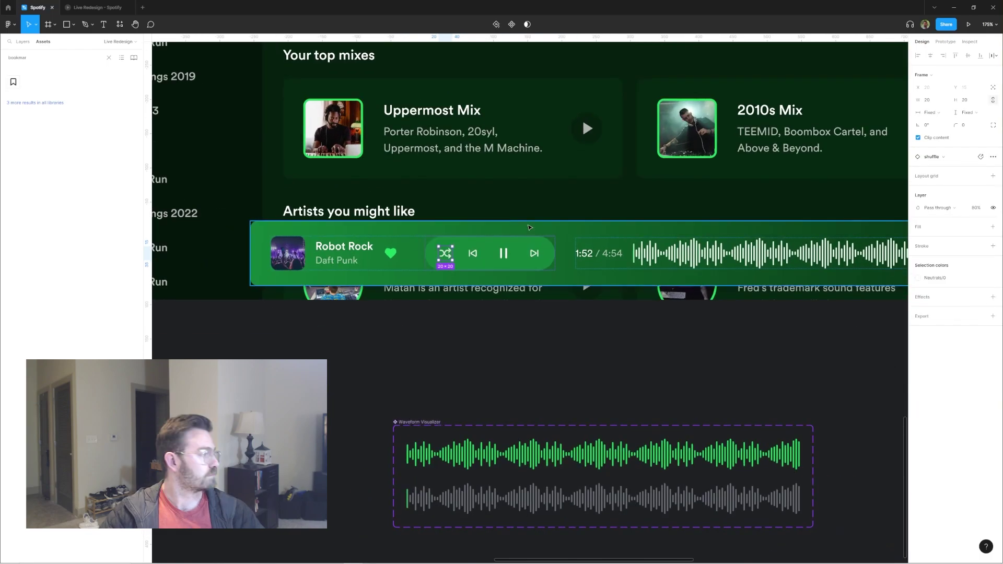
left_click(980, 227)
left_click(836, 334)
Step: Paste a Separator divider between the control groups, set to fill the controls' height
left_click(445, 252)
key("ctrl+v")
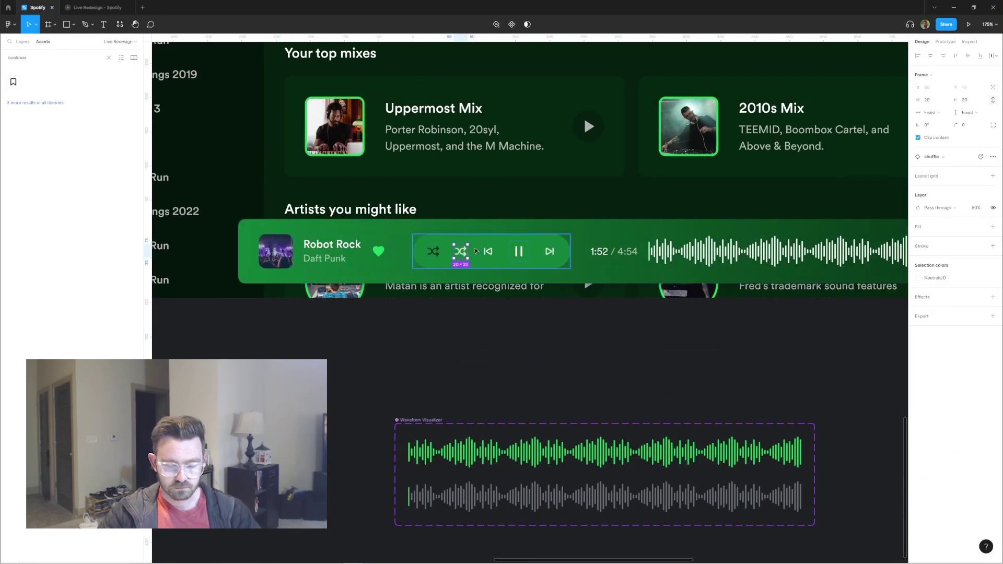
left_click(980, 182)
key("alt+1")
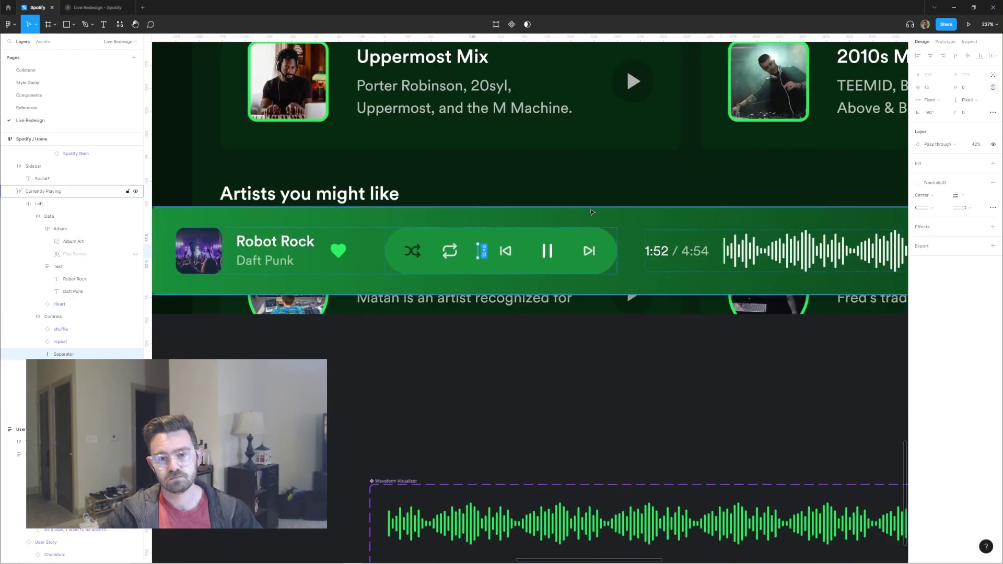
left_click(967, 99)
left_click(965, 110)
key("shift+1")
key("shift+Return")
key("shift+2")
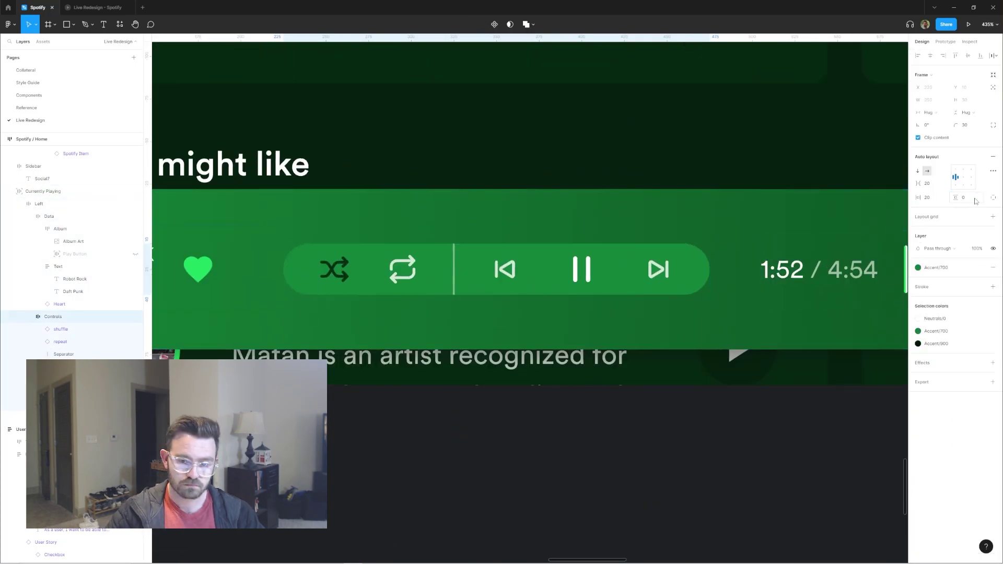
key("shift+Return")
scroll(587, 230, "down", 5)
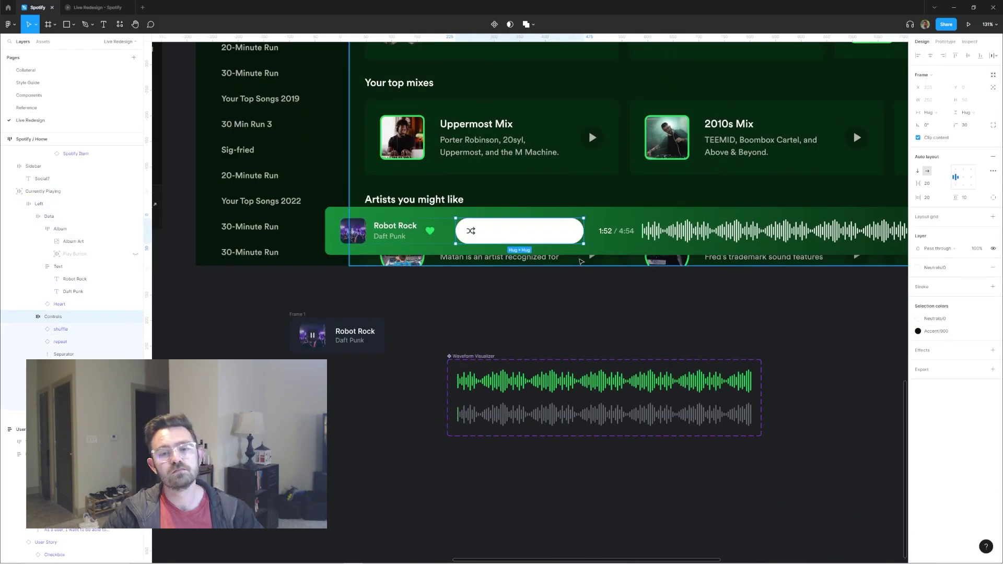
Step: Set the controls pill behind the playback buttons to 20% opacity
key("shift+1")
scroll(522, 324, "up", 5)
left_click(541, 351)
key("2")
scroll(542, 352, "down", 3)
Step: Rename the group 'Left Controls' and copy it to the bar's right end
double_click(57, 316)
key("Home")
type("Left")
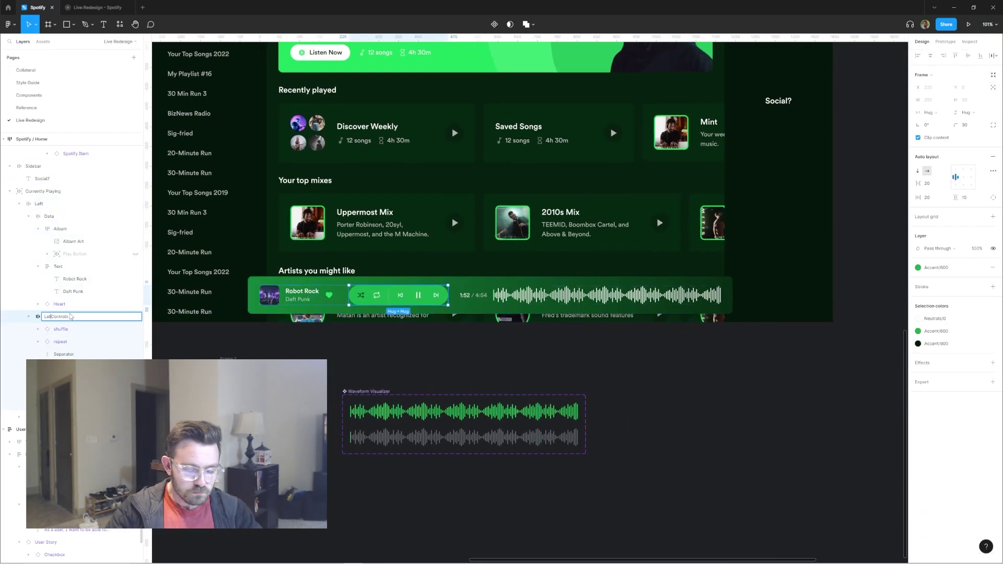
left_click_drag(379, 296, 726, 295)
scroll(717, 295, "up", 5)
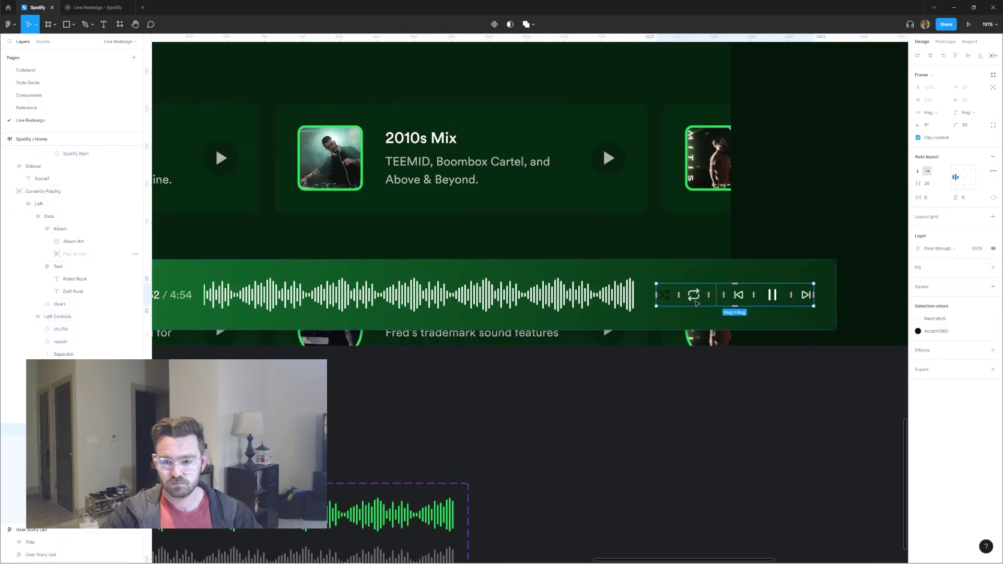
Step: In the copy, swap shuffle for a queue list icon and repeat for a speaker icon, deleting extras
double_click(689, 295)
left_click(946, 157)
type("queu")
left_click(935, 216)
left_click(703, 295)
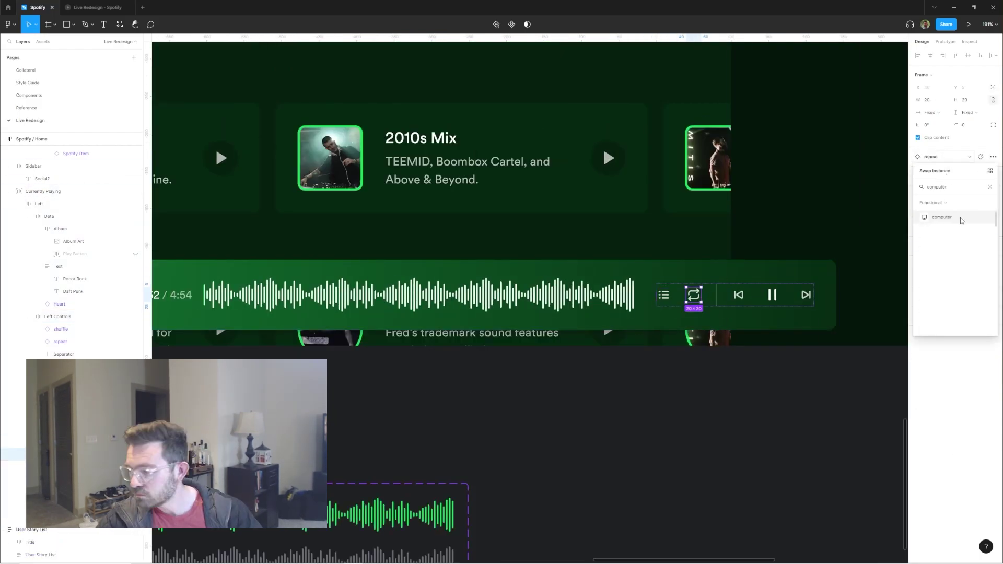
left_click(960, 220)
key("Delete")
key("Delete")
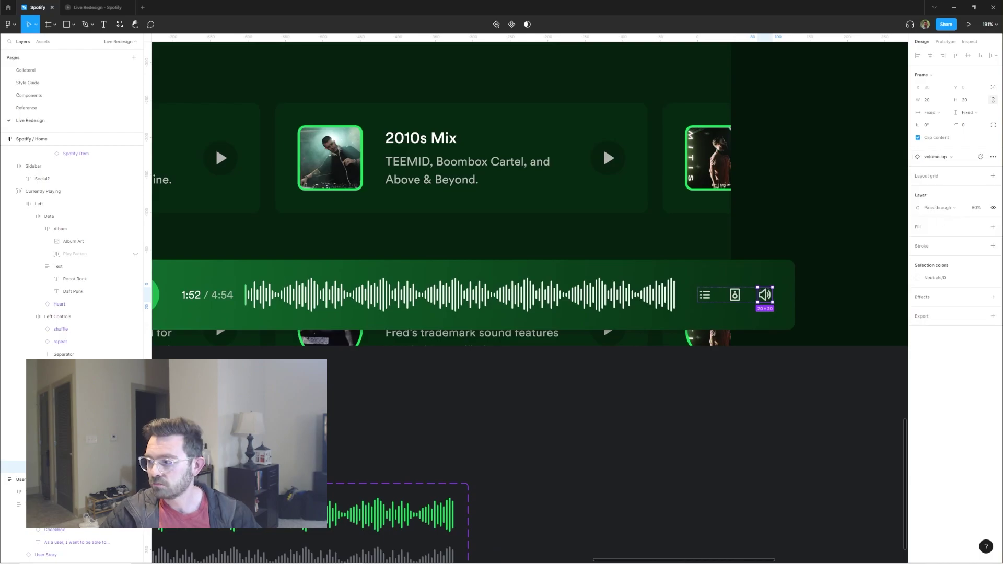
Step: Paste in the volume slider, make its fill green, and wrap it in auto layout
key("ctrl+v")
left_click(980, 163)
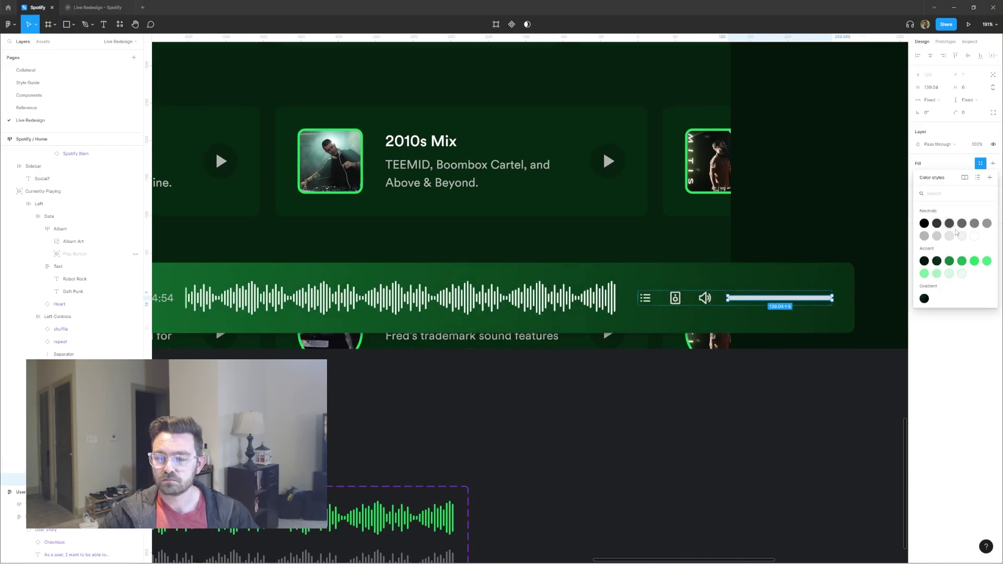
left_click(949, 261)
key("shift+a")
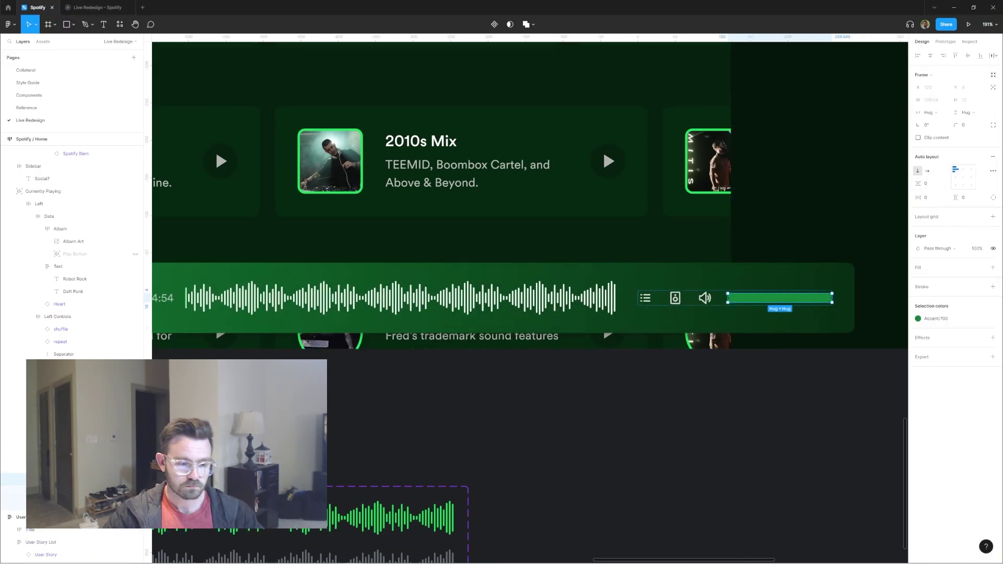
scroll(826, 302, "up", 5)
key("ctrl+v")
scroll(721, 287, "down", 7)
key("Escape")
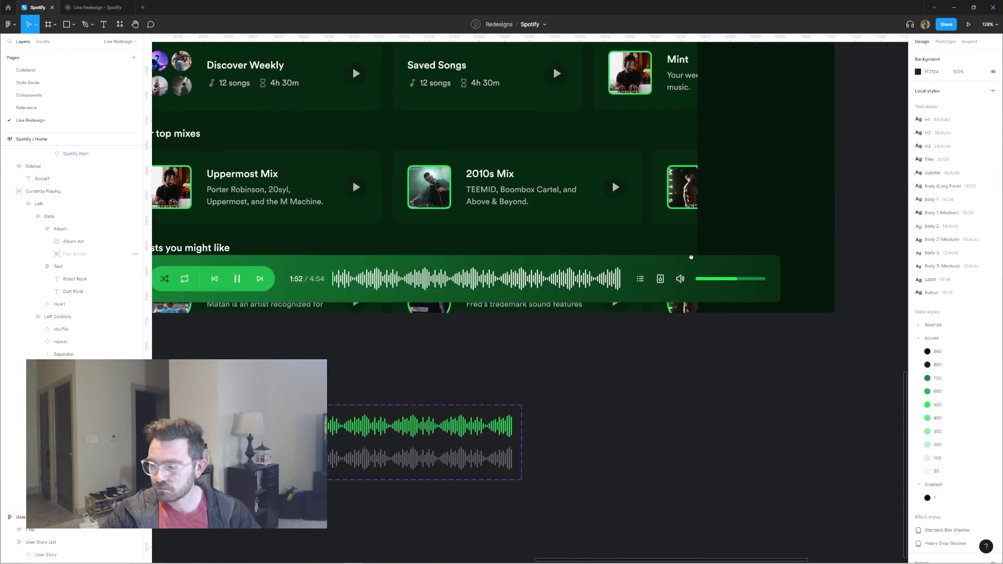
Step: Check the playback controls group and the elapsed and total time text
scroll(681, 268, "up", 5)
scroll(664, 287, "down", 7)
left_click(427, 258)
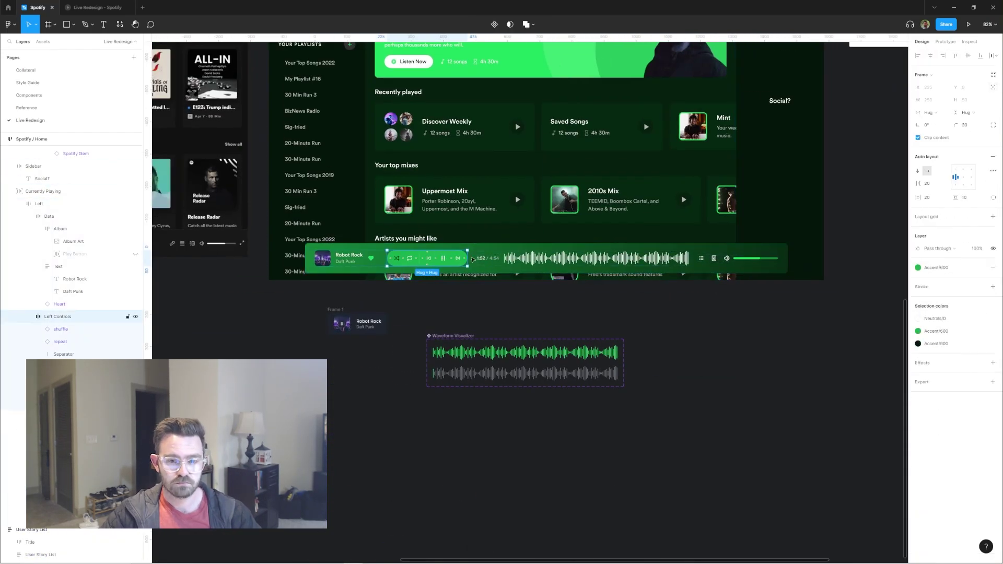
scroll(379, 86, "up", 3)
left_click(550, 360)
scroll(604, 252, "down", 3)
scroll(604, 252, "down", 4)
scroll(703, 199, "up", 4)
scroll(625, 323, "down", 2)
key("Escape")
Step: Apply a lighter Neutral colour style to the volume slider's track
left_click(630, 315)
scroll(659, 317, "up", 3)
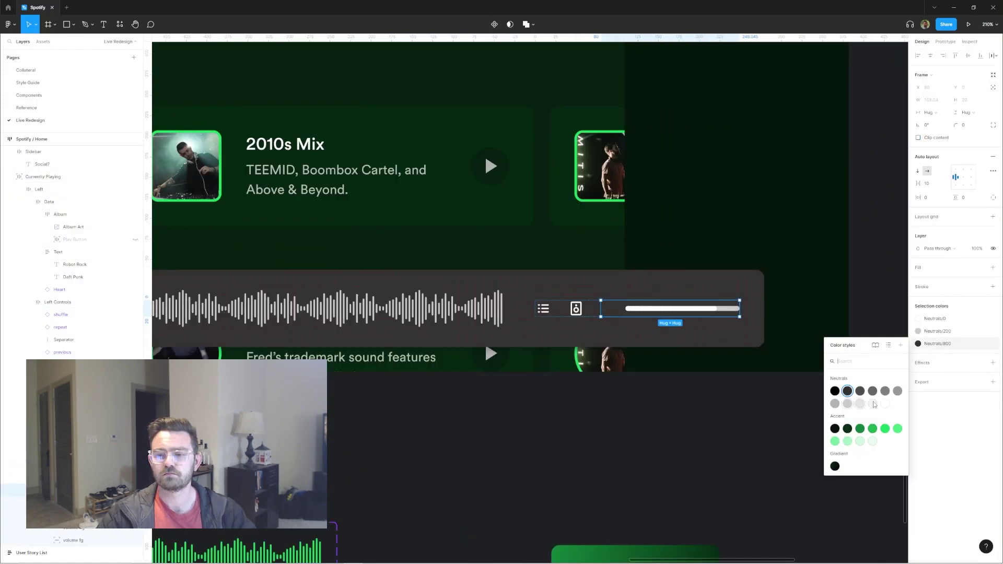
key("Escape")
scroll(766, 282, "down", 3)
left_click(792, 307)
scroll(482, 315, "up", 2)
key("Escape")
scroll(482, 315, "down", 6)
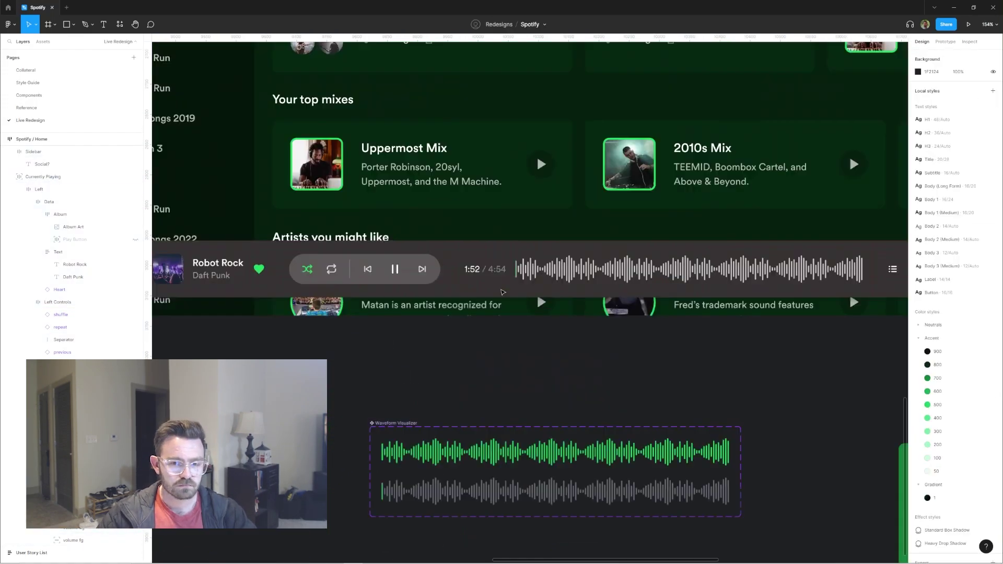
scroll(409, 372, "up", 2)
scroll(409, 372, "up", 2)
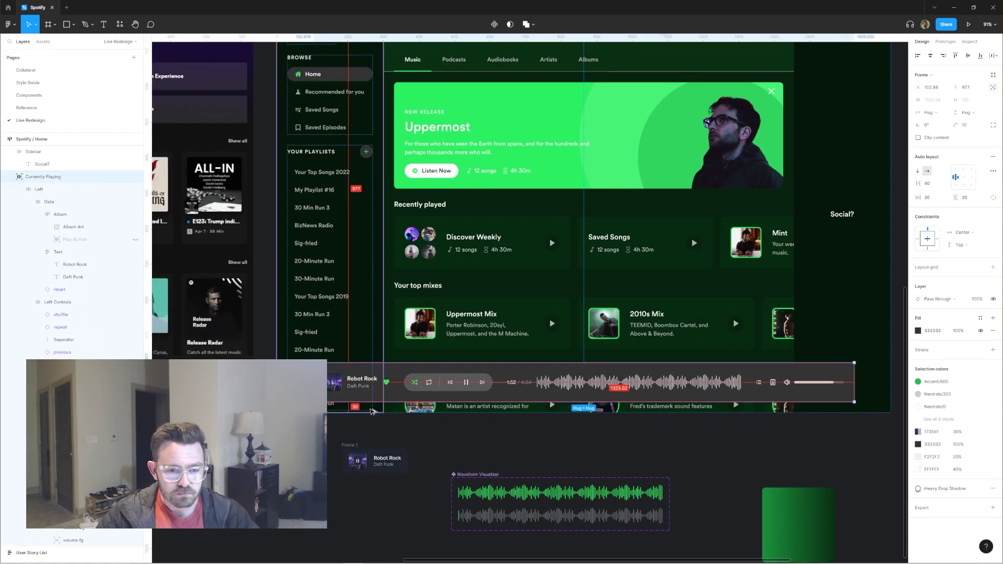
scroll(696, 235, "up", 3)
left_click(696, 235)
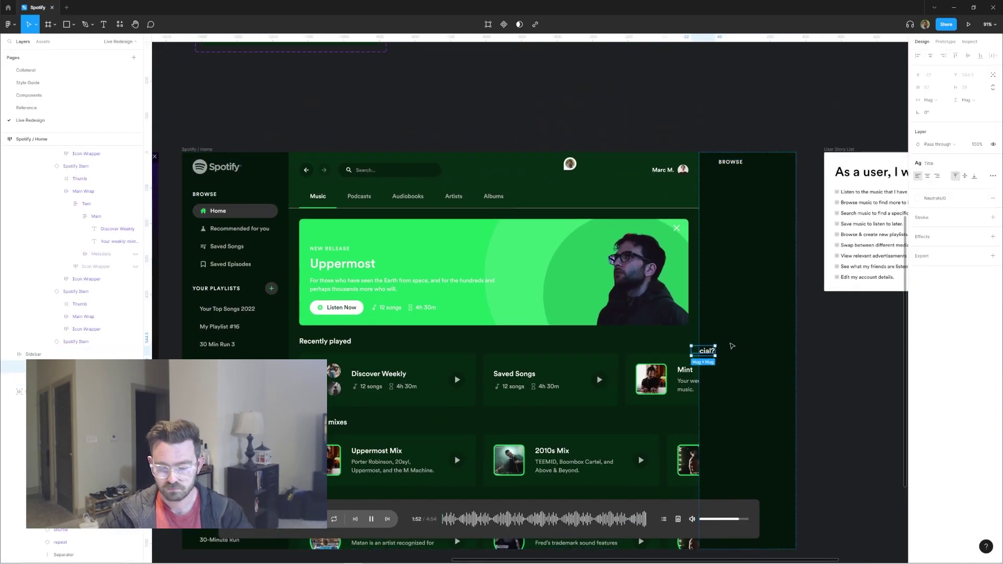
Step: Finish the right sidebar heading as FRIEND ACTIVITY
key("Escape")
scroll(619, 197, "left", 2)
scroll(619, 198, "up", 1)
double_click(620, 194)
scroll(611, 192, "up", 4)
scroll(596, 185, "down", 5)
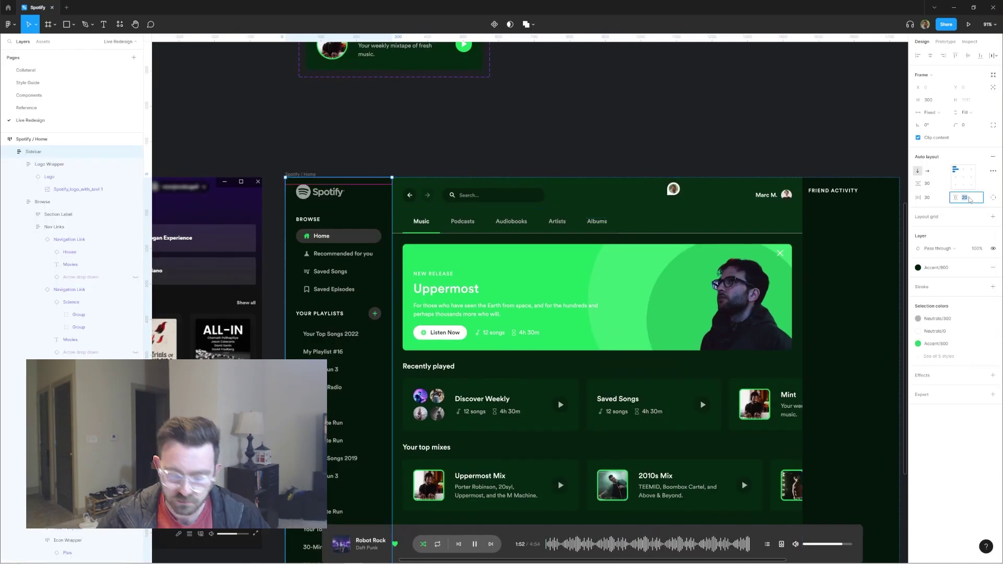
left_click(758, 313)
scroll(560, 163, "right", 4)
key("Escape")
scroll(559, 162, "down", 5)
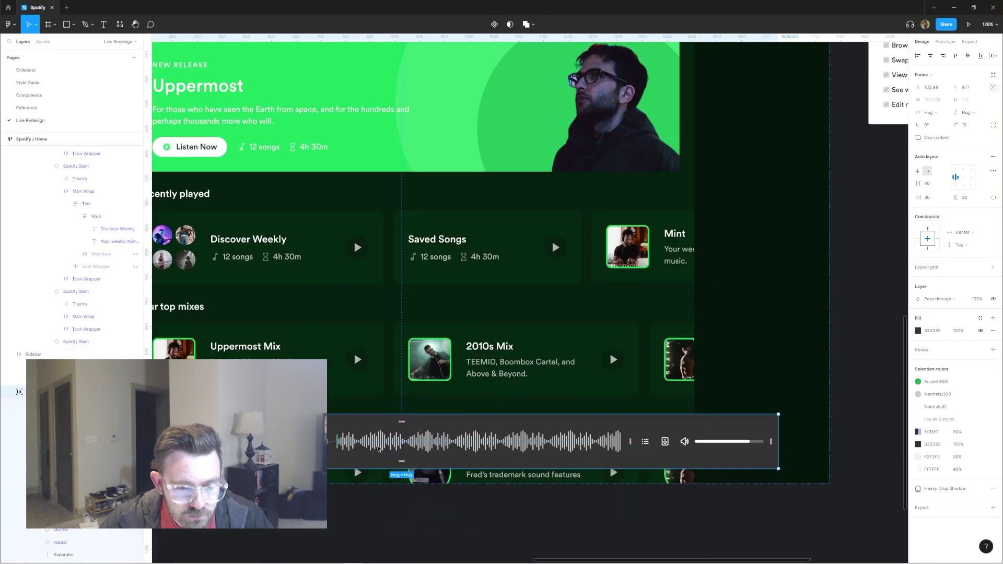
scroll(564, 159, "down", 3)
scroll(721, 140, "up", 4)
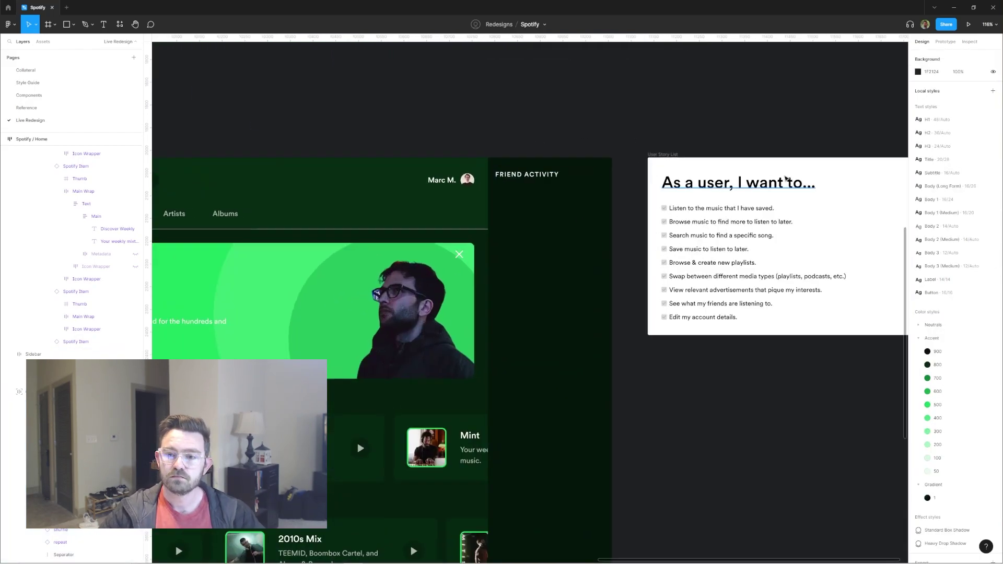
scroll(721, 140, "down", 3)
Step: Draw a Friend frame with an avatar and the song line 'Ongoing Thing'
key("f")
left_click_drag(557, 127, 613, 146)
scroll(560, 126, "up", 4)
scroll(520, 186, "up", 3)
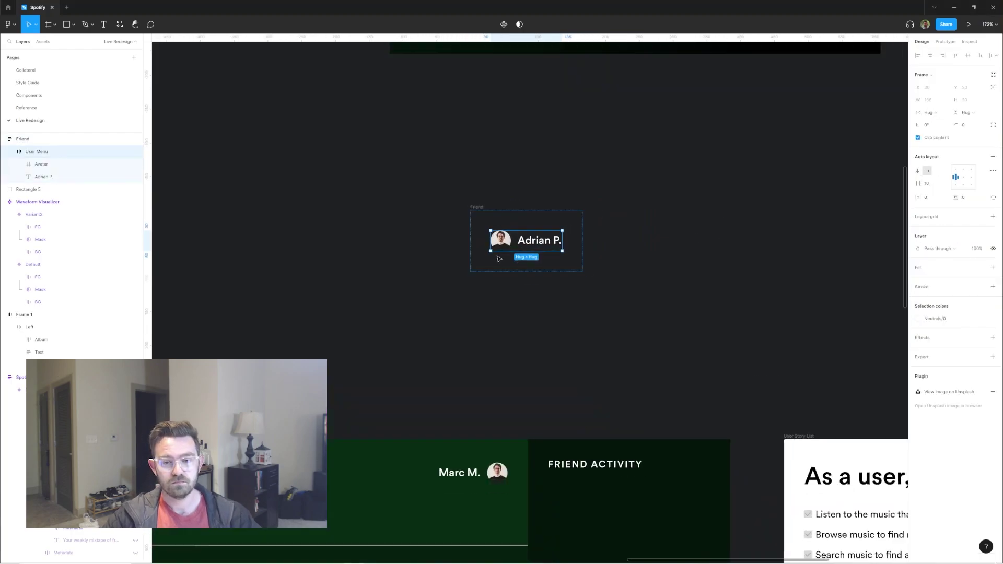
type("Ongoing Thing, by 20s")
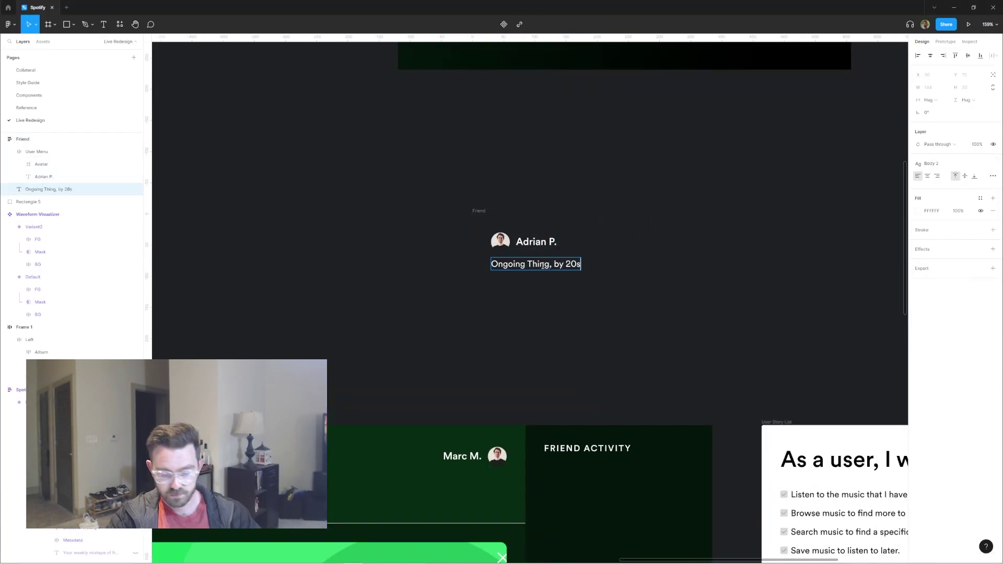
key("ctrl+a")
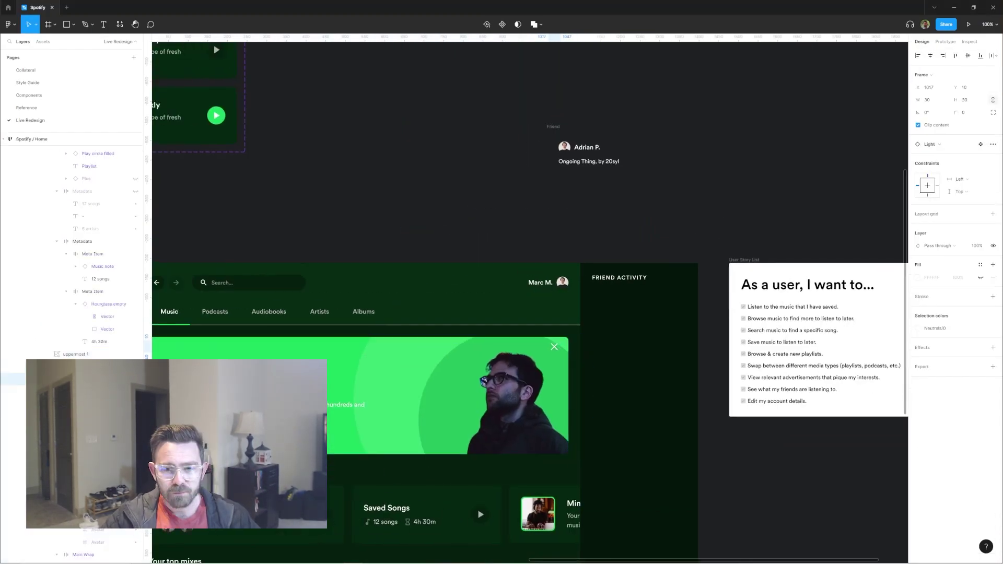
scroll(539, 346, "up", 3)
left_click(581, 343)
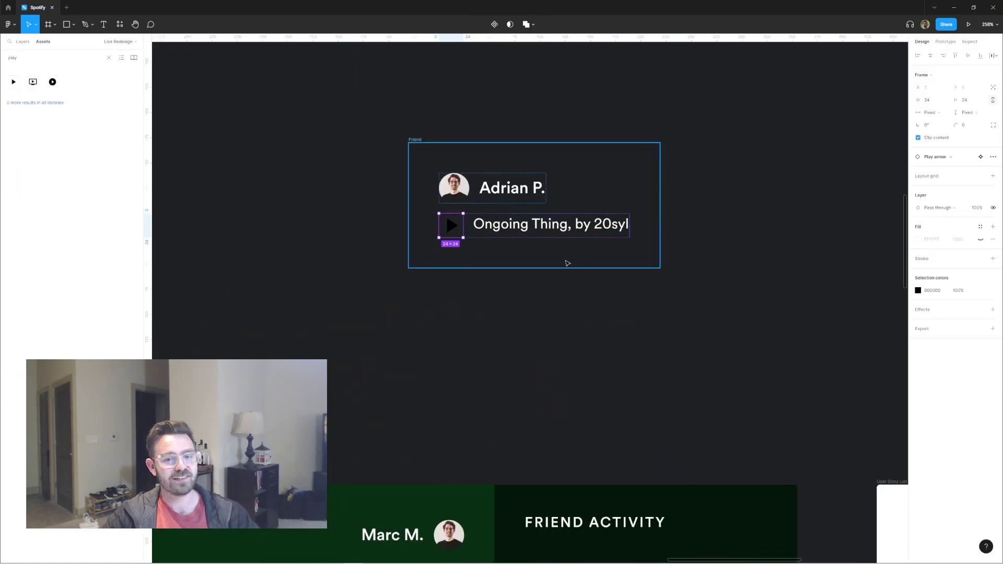
Step: Give the Friend frame auto layout and paste a Friend instance under FRIEND ACTIVITY
key("shift+a")
scroll(425, 242, "down", 2)
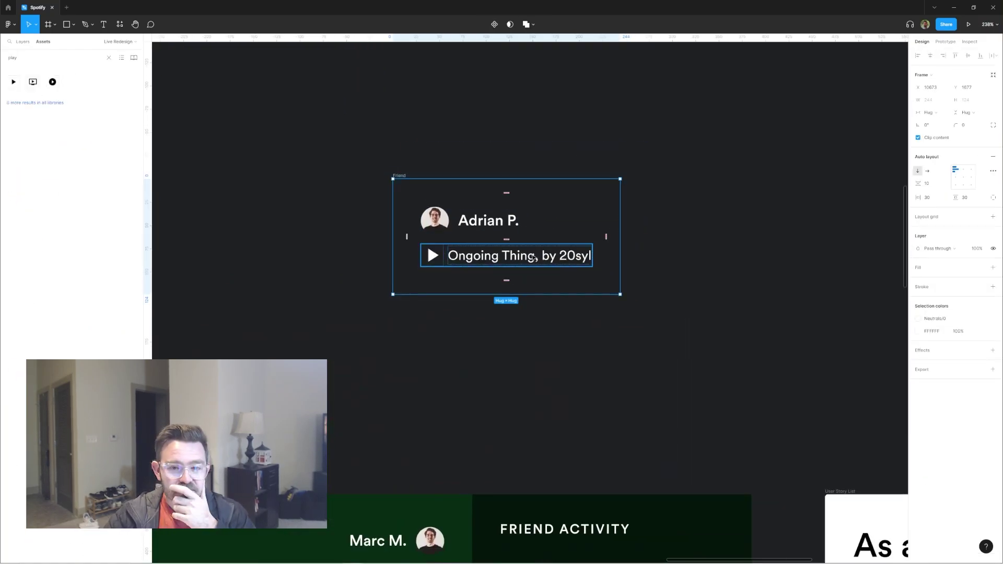
key("Escape")
key("Escape")
scroll(609, 244, "down", 4)
key("ctrl+v")
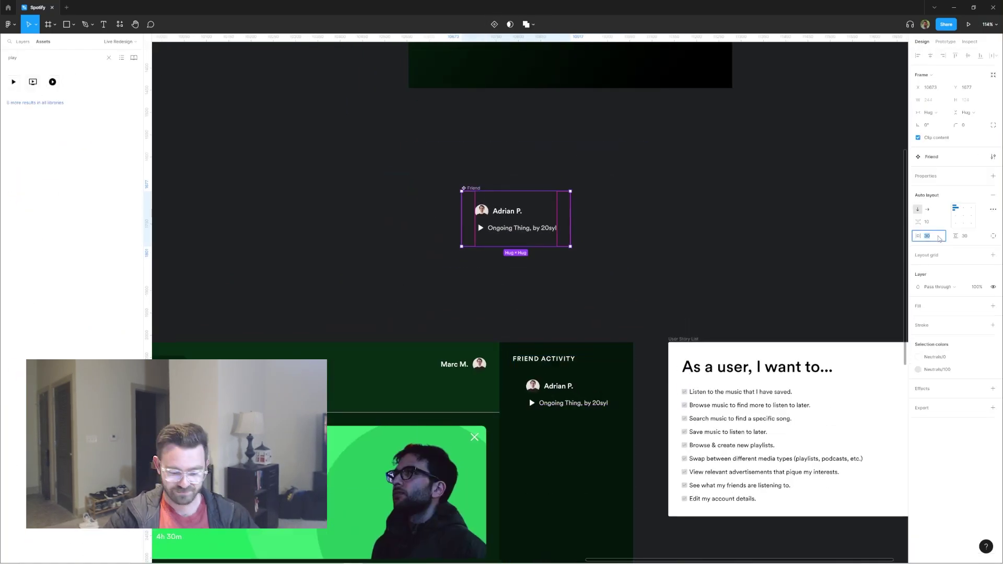
scroll(556, 392, "up", 3)
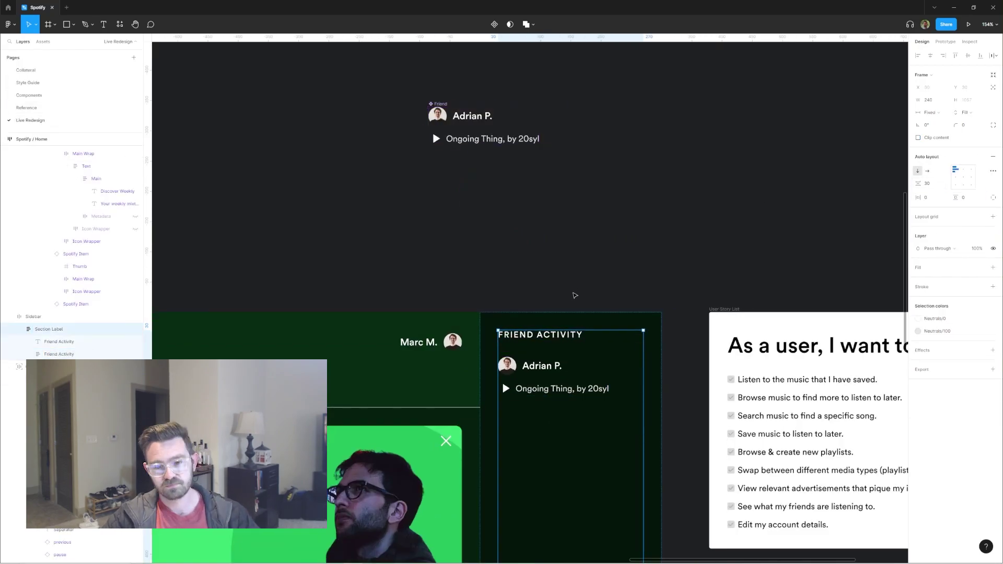
scroll(572, 297, "down", 2)
left_click(436, 139, "ctrl")
key("Escape")
key("Escape")
scroll(572, 329, "up", 1)
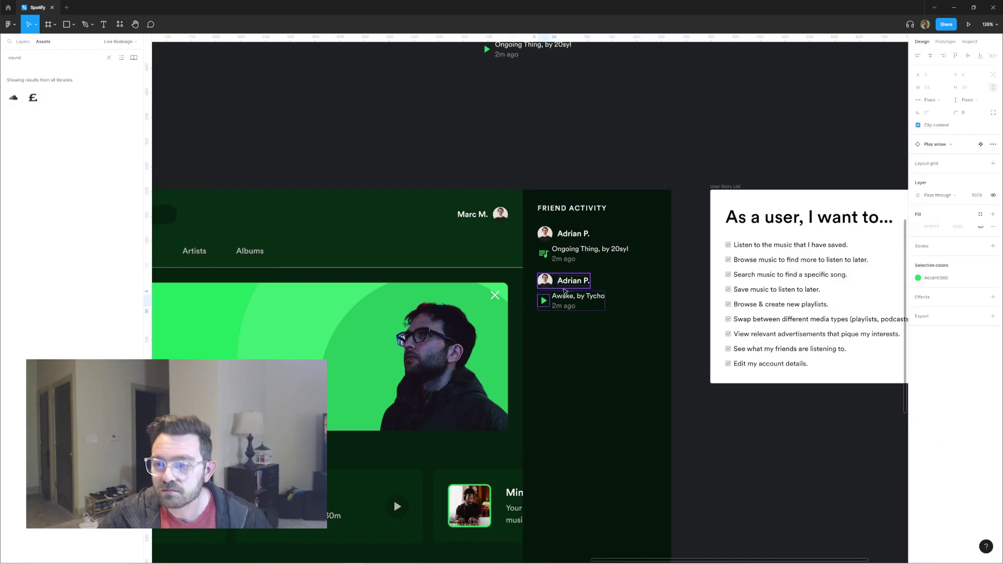
Step: Edit the Friend main component so its icon is a green note
left_click(993, 144)
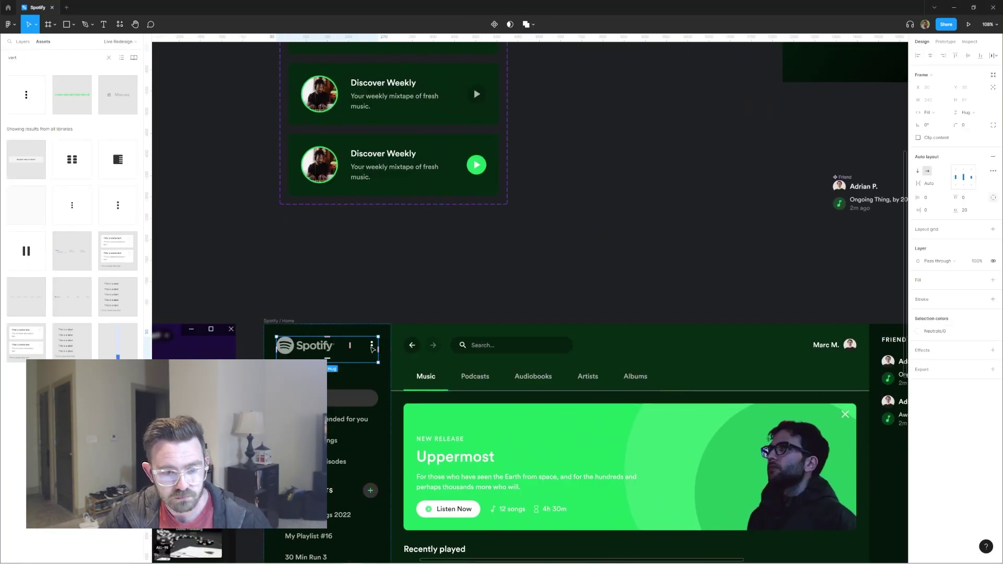
left_click(530, 271)
scroll(456, 246, "down", 5)
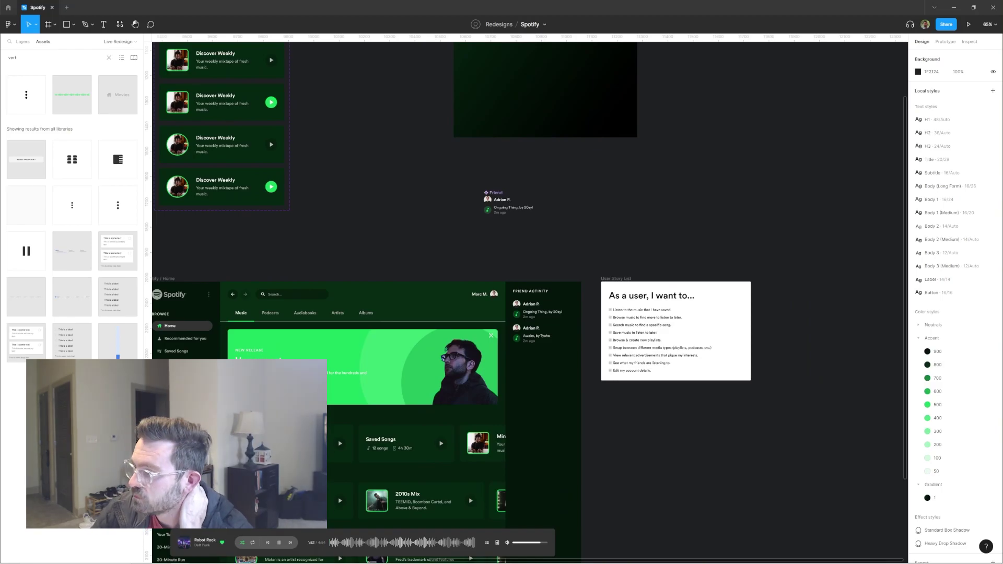
scroll(539, 335, "up", 5)
left_click(518, 264)
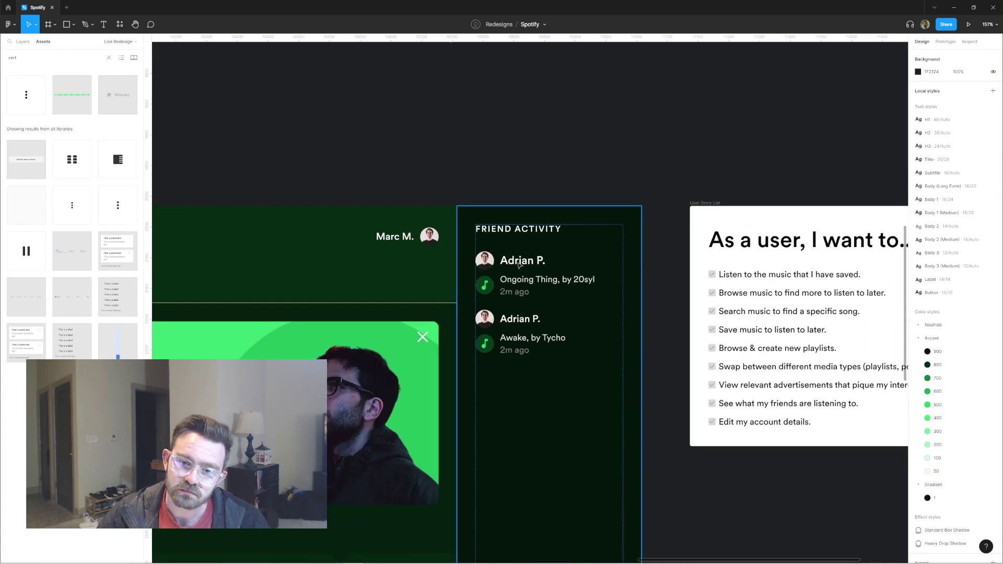
left_click_drag(518, 265, 506, 256)
scroll(505, 256, "up", 5)
scroll(582, 250, "up", 3)
scroll(582, 251, "down", 5)
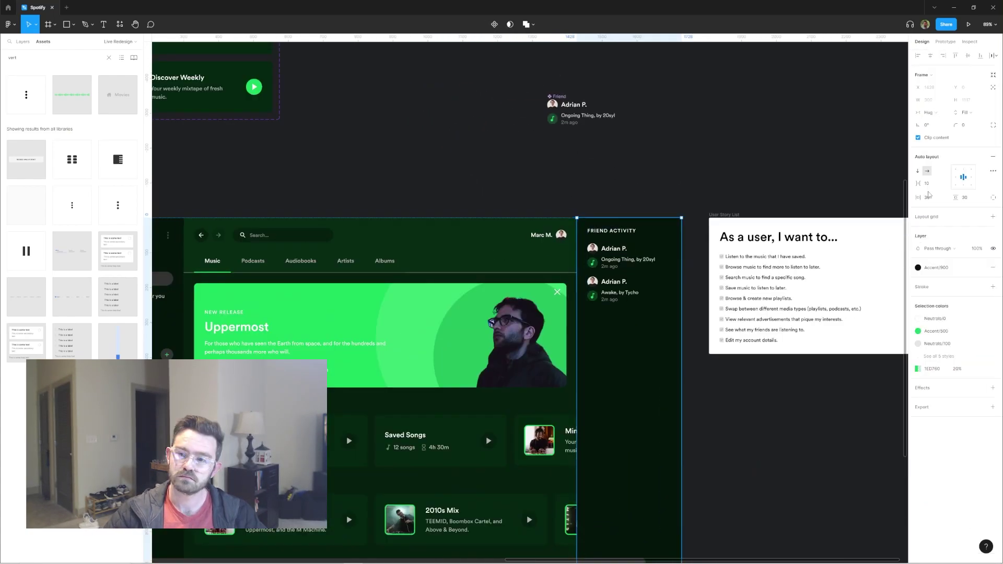
scroll(785, 218, "down", 2)
scroll(785, 209, "up", 2)
Step: Add a + button beside the FRIEND ACTIVITY heading
left_click(700, 201)
scroll(800, 161, "up", 4)
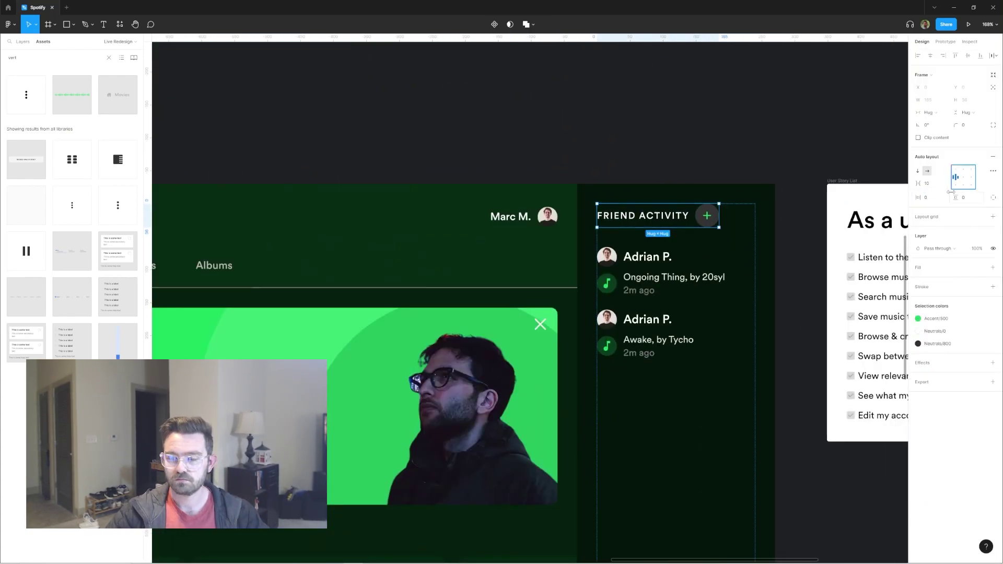
scroll(938, 196, "down", 5)
scroll(346, 201, "up", 5)
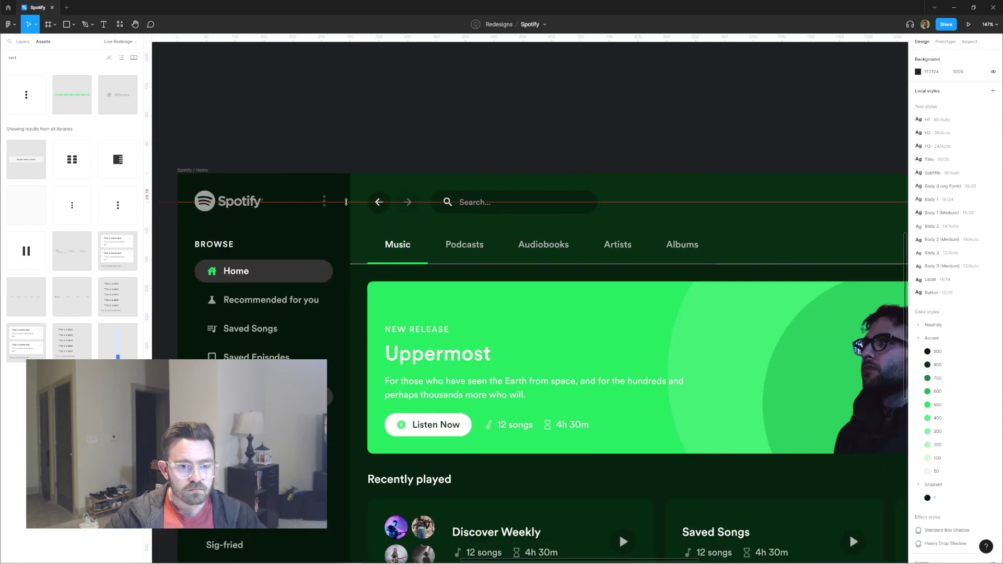
scroll(977, 205, "down", 5)
scroll(524, 313, "up", 5)
Step: Give the second friend row a new avatar from the Unsplash plugin
left_click(524, 313)
key("ctrl+/")
key("Return")
key("Escape")
scroll(481, 238, "up", 4)
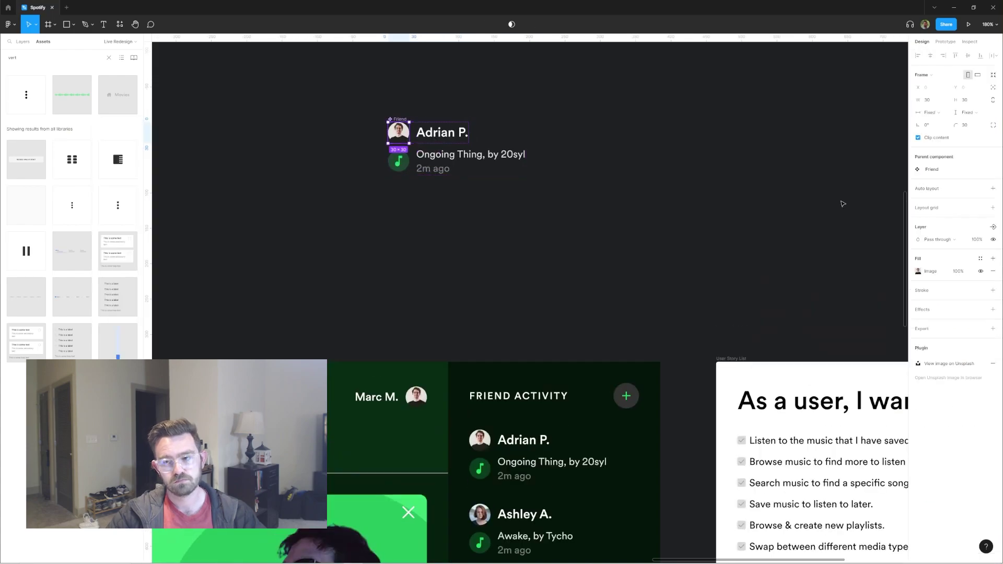
scroll(554, 222, "down", 2)
Step: Replace the names on the first three friend rows with new friends' names
double_click(517, 348)
type("Presley")
double_click(510, 418)
type("Amber")
scroll(554, 314, "down", 3)
key("ctrl+d")
double_click(509, 364)
key("Escape")
Step: Duplicate a row with Ctrl+D for a fourth named friend and place the Add Friend button
key("ctrl+d")
scroll(504, 365, "down", 1)
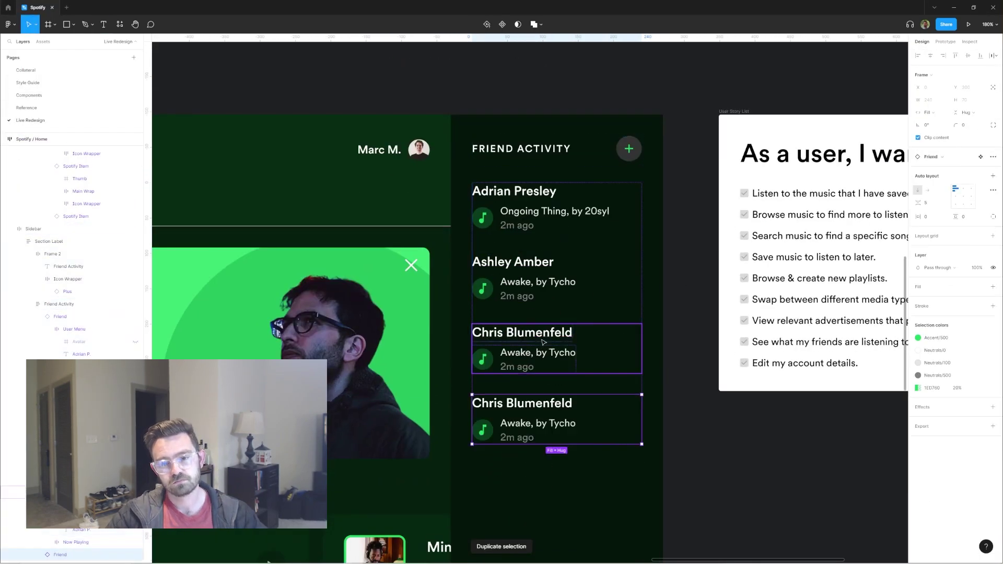
double_click(519, 401)
type("John Carmack")
key("Escape")
double_click(519, 416)
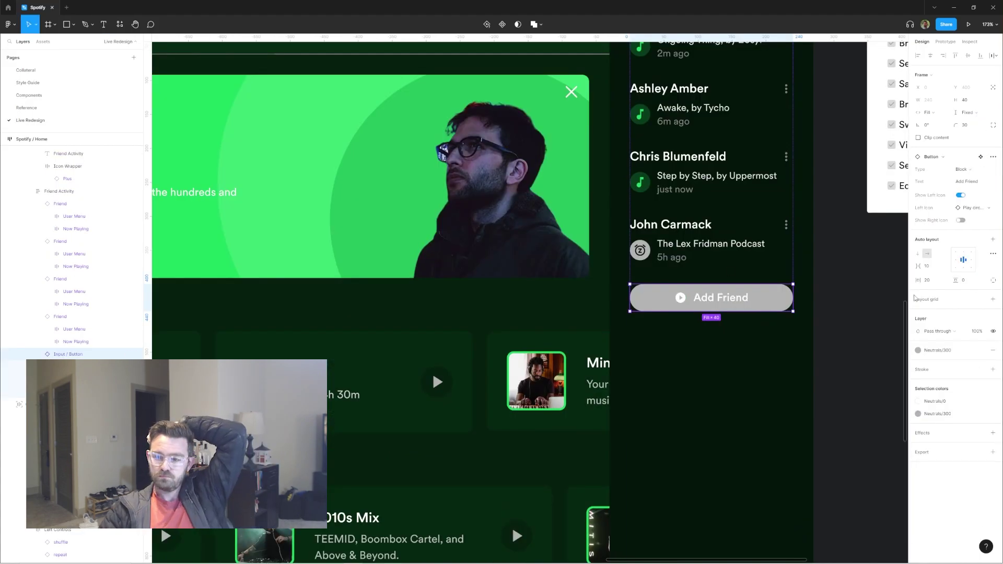
left_click(768, 352)
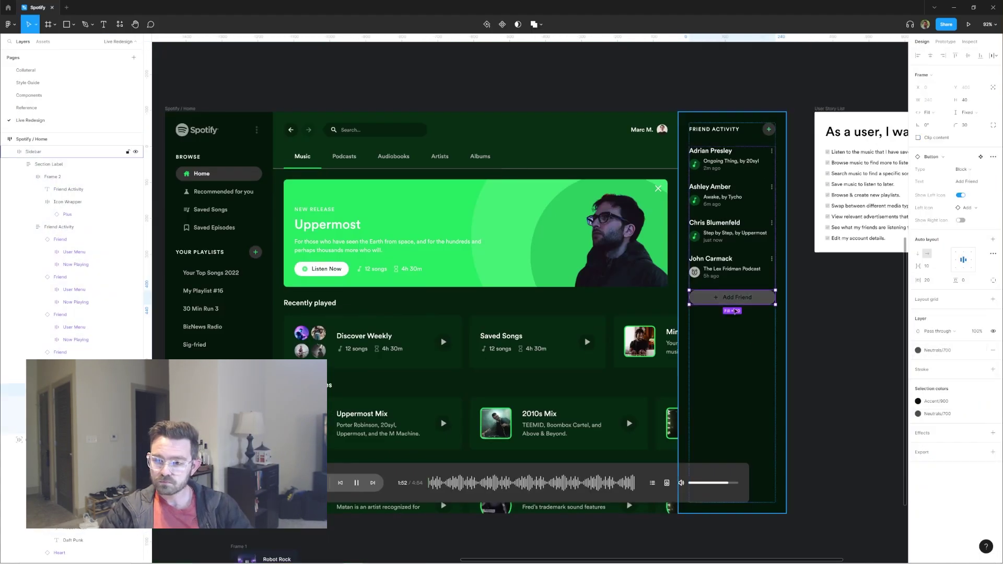
left_click(836, 287)
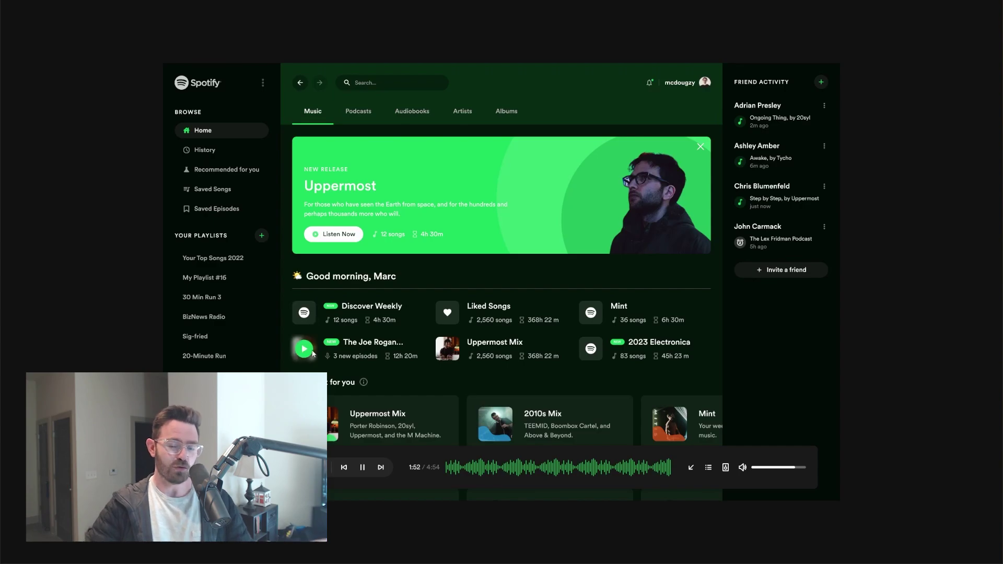
left_click(700, 147)
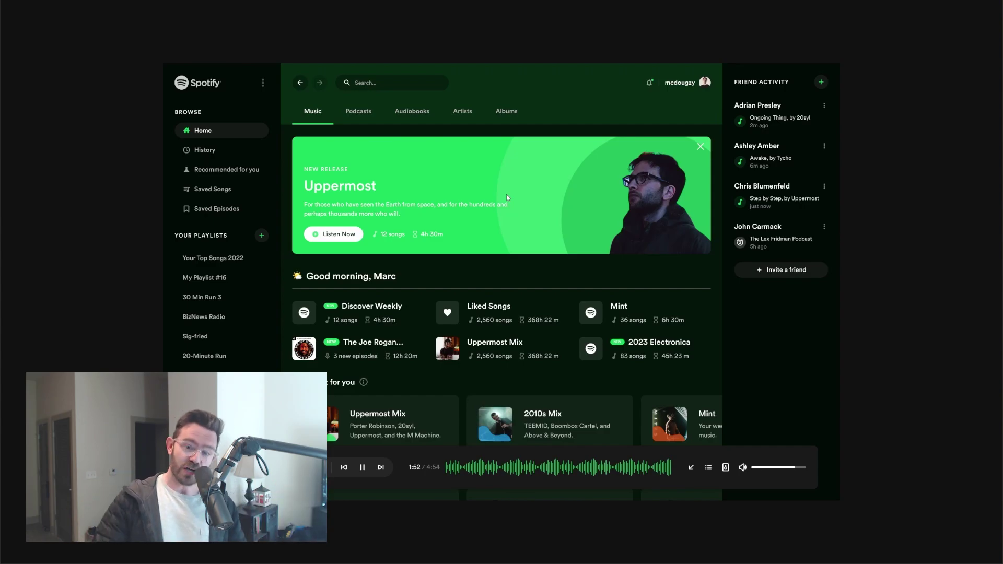
left_click(700, 146)
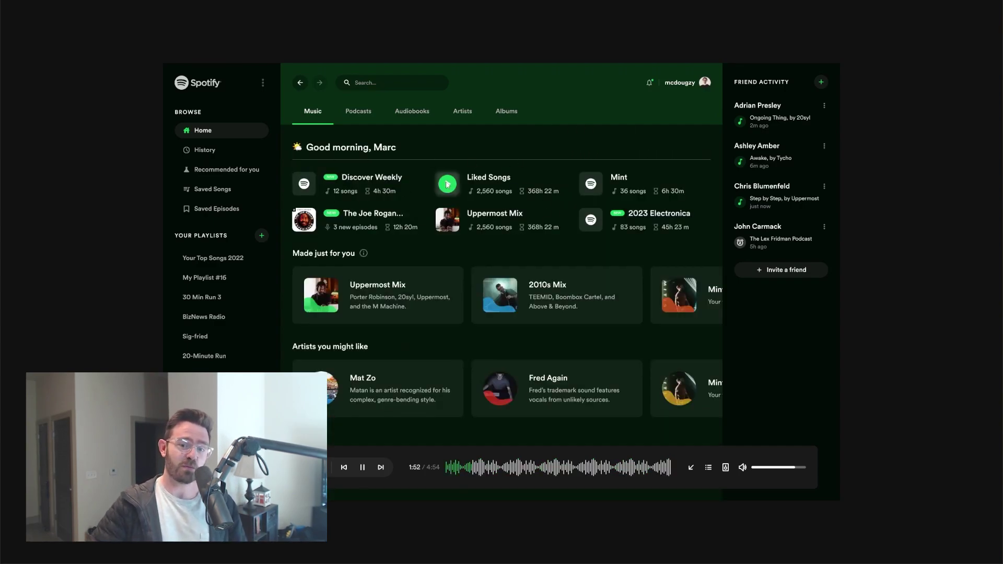